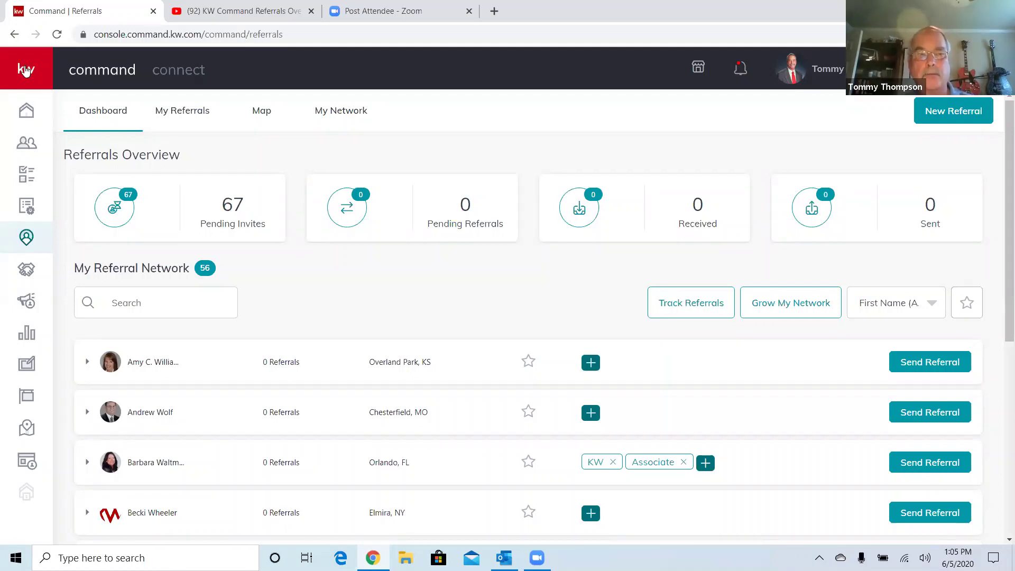
# Open the Referrals section and bring up the list of pending invites from its overview.
pyautogui.click(24, 71)
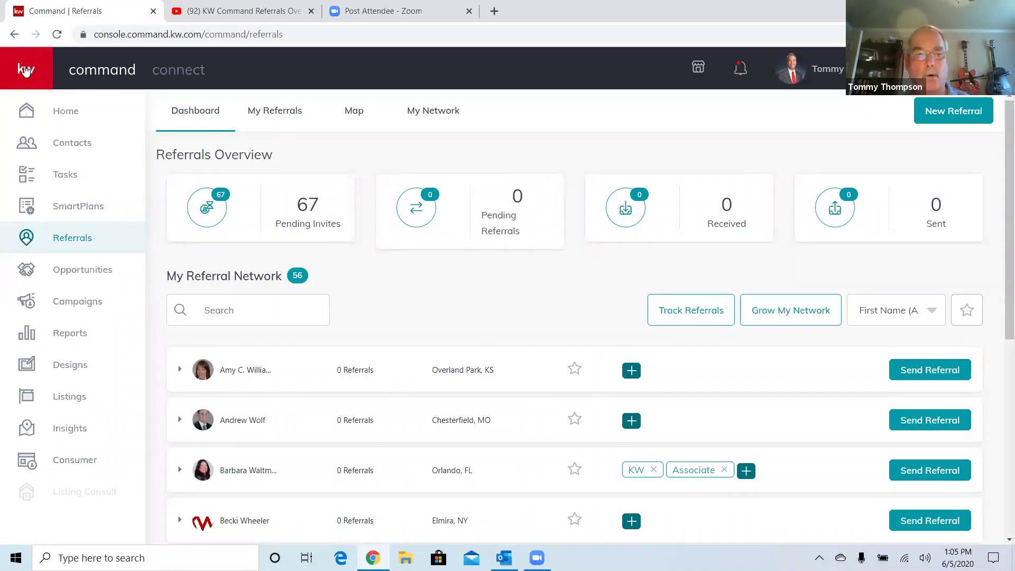
pyautogui.click(75, 242)
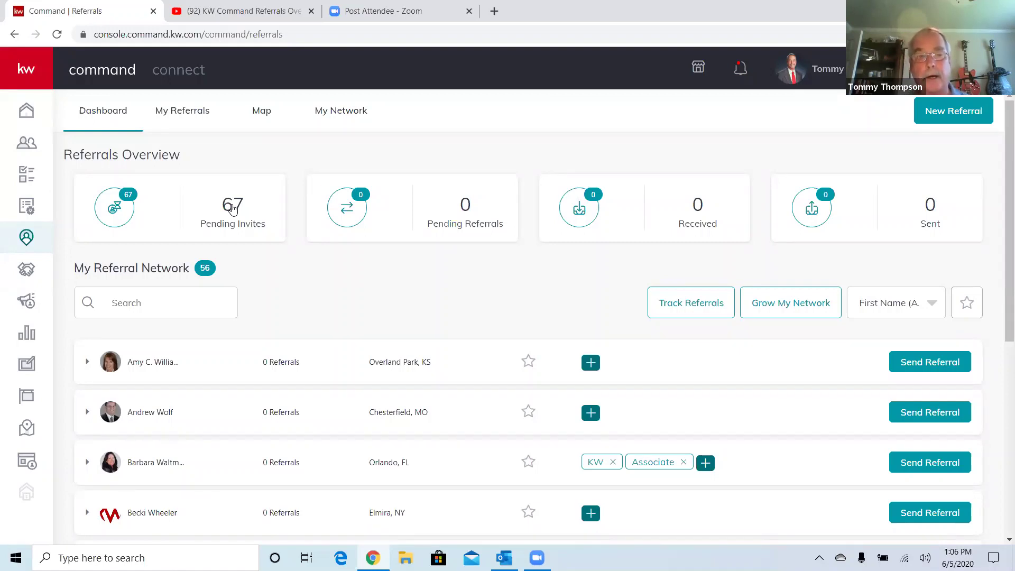
pyautogui.click(232, 209)
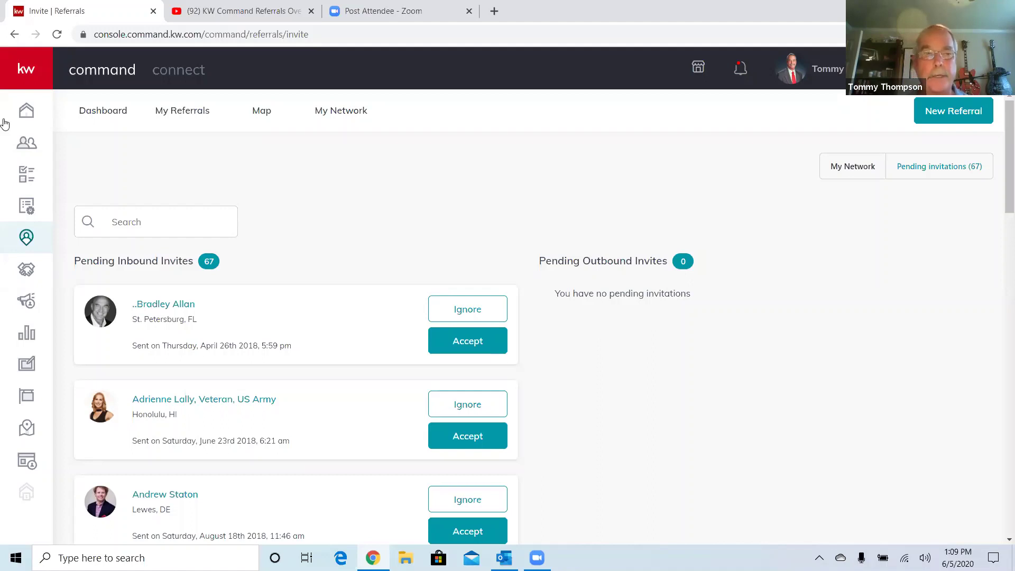
pyautogui.click(104, 113)
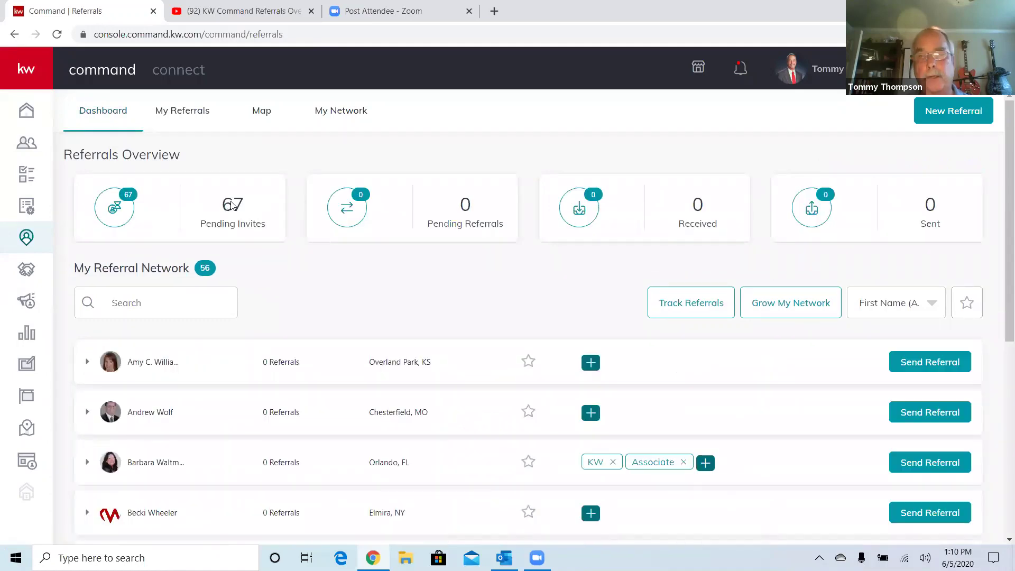
pyautogui.click(232, 206)
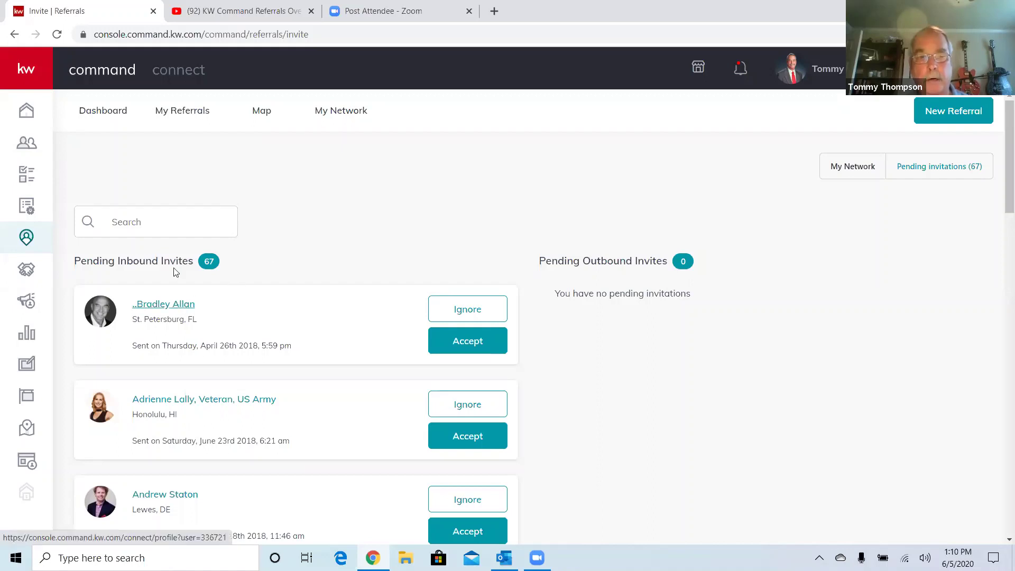
# Search the pending invitations page for "florida" and dismiss the suggestions.
pyautogui.click(153, 222)
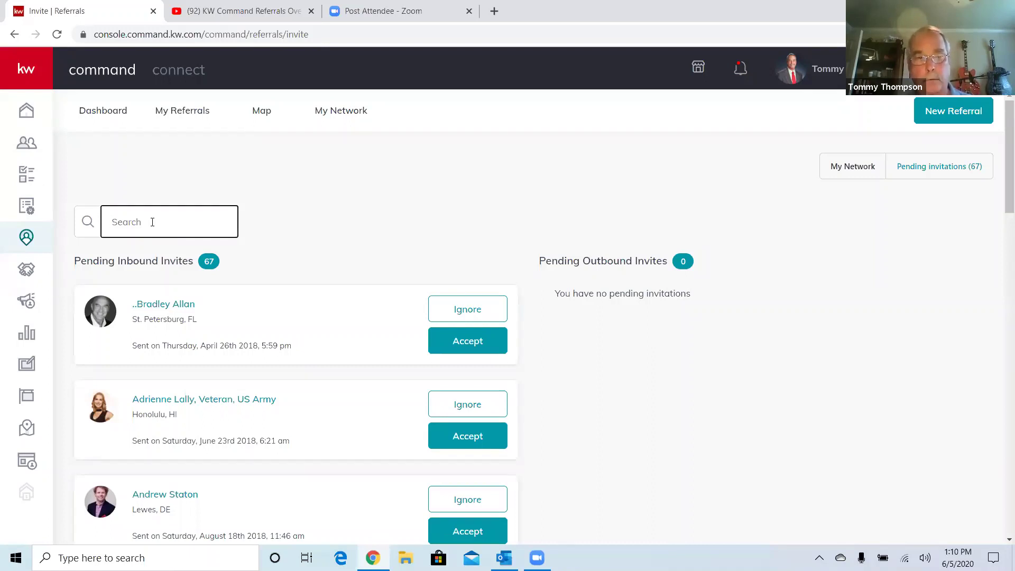
pyautogui.write('florida')
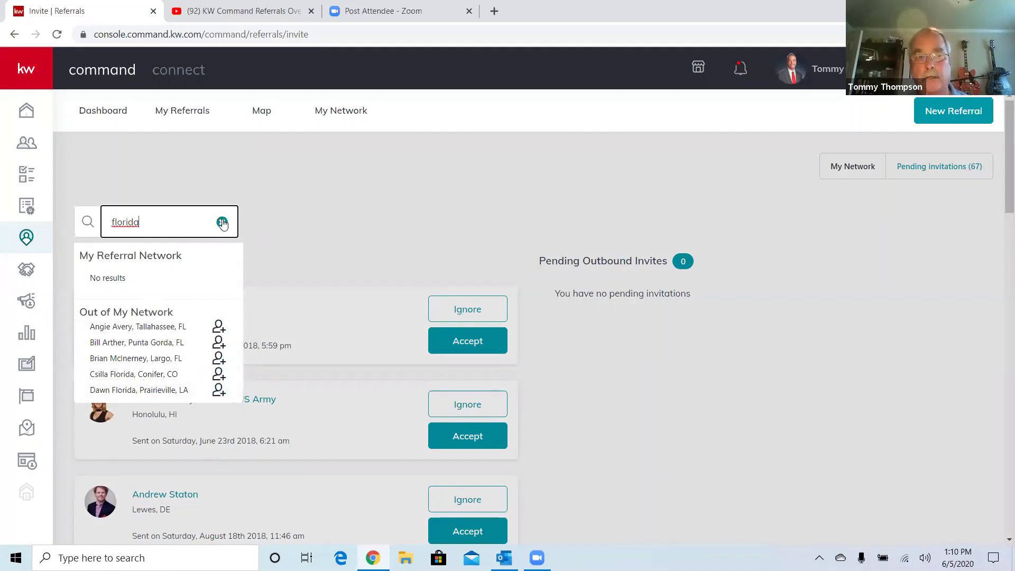
pyautogui.click(279, 214)
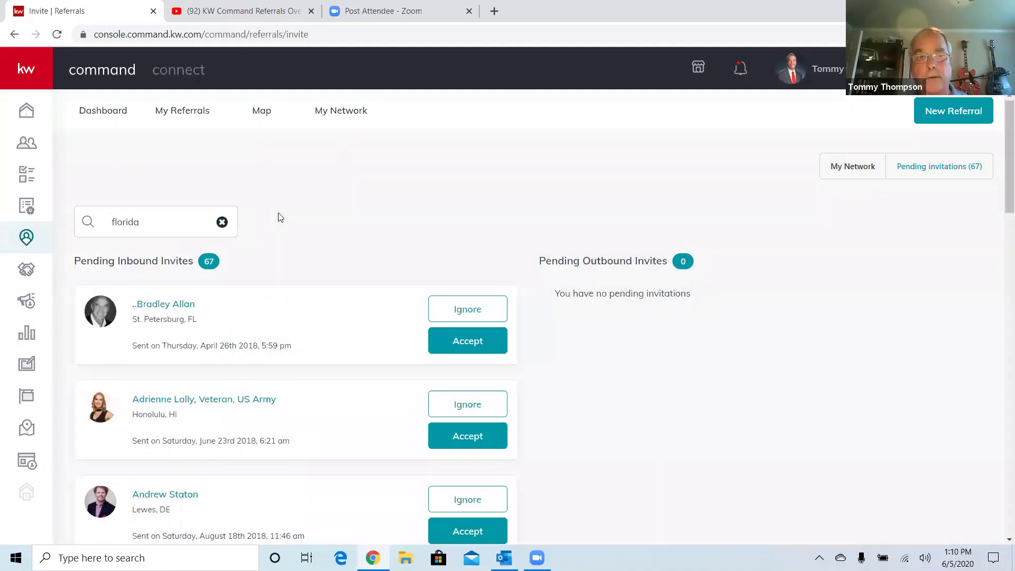
# Review the contact details, bio and service areas of the St. Petersburg, FL agent's profile, and return to the pending invites.
pyautogui.click(157, 310)
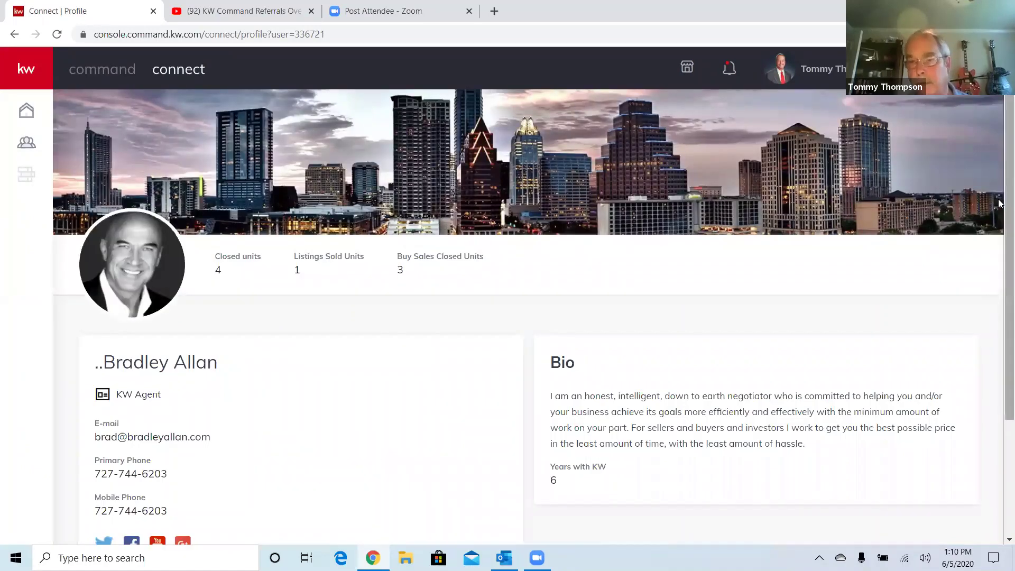
pyautogui.scroll(-2, 999, 222)
pyautogui.scroll(-1, 999, 254)
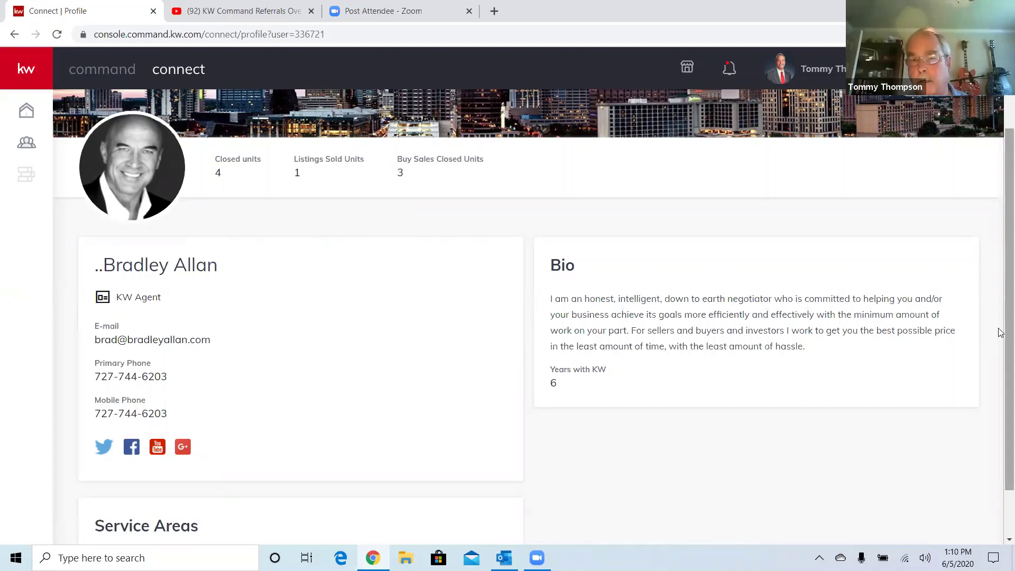
pyautogui.scroll(-1, 1000, 426)
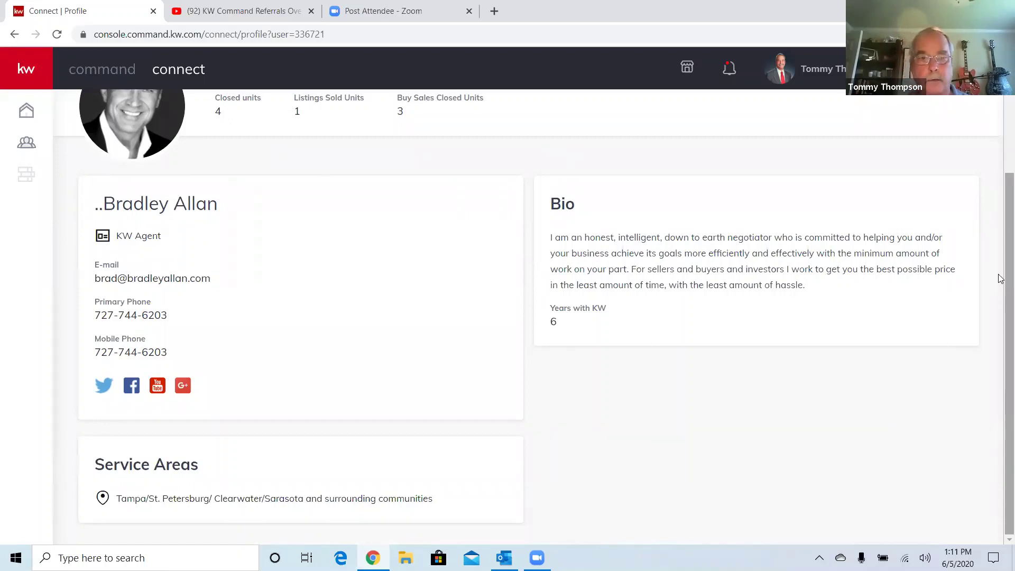
pyautogui.scroll(3, 1000, 279)
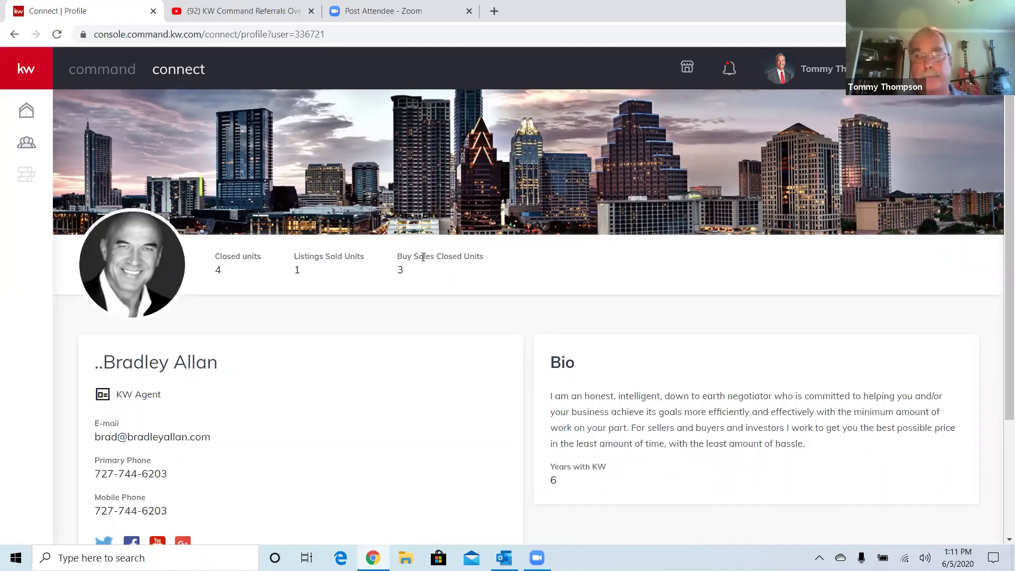
pyautogui.click(13, 35)
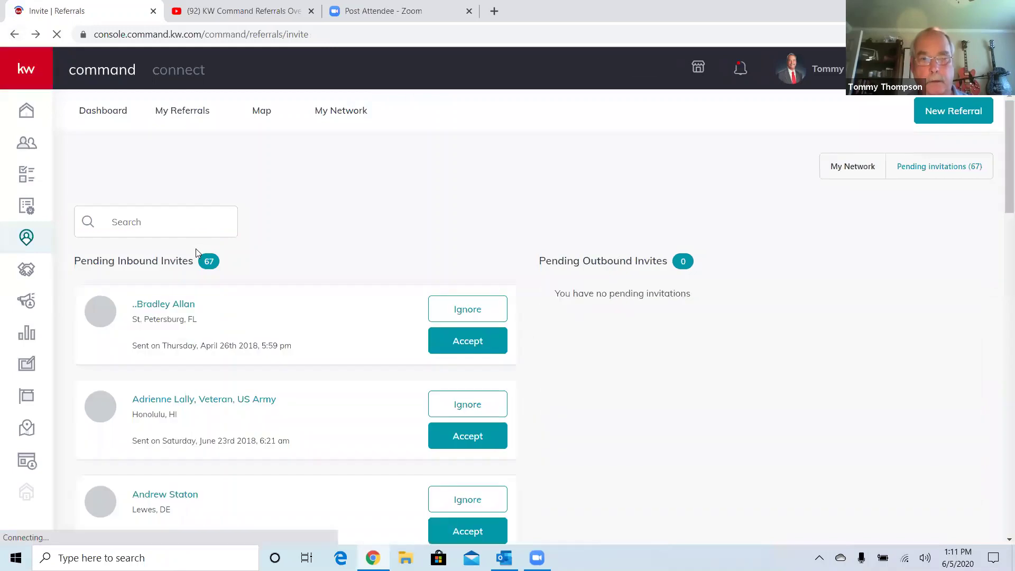
# Examine the profile of the Honolulu agent among the inbound invites, including bio and service areas, and return to the invites.
pyautogui.click(220, 400)
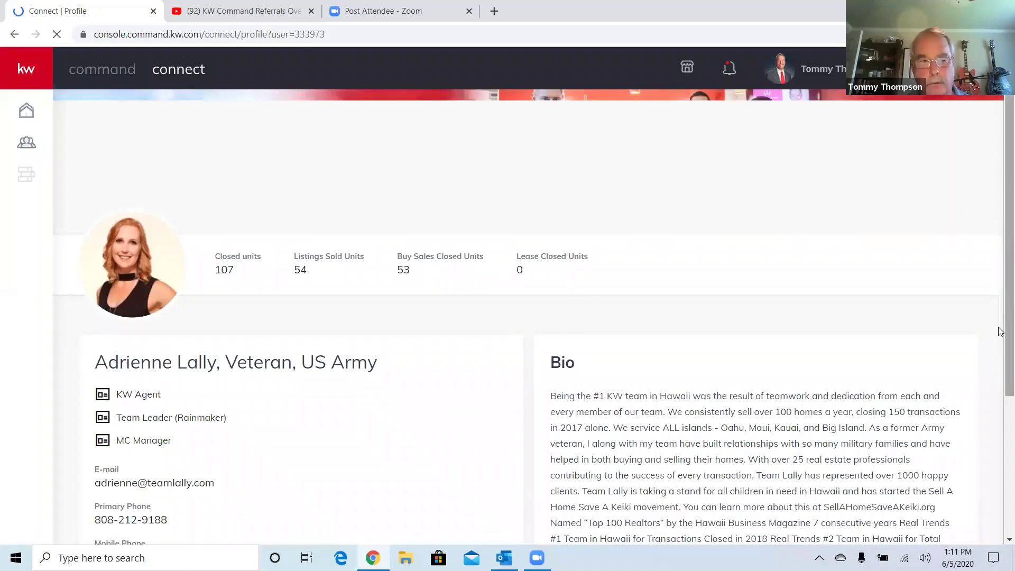
pyautogui.scroll(-3, 1001, 352)
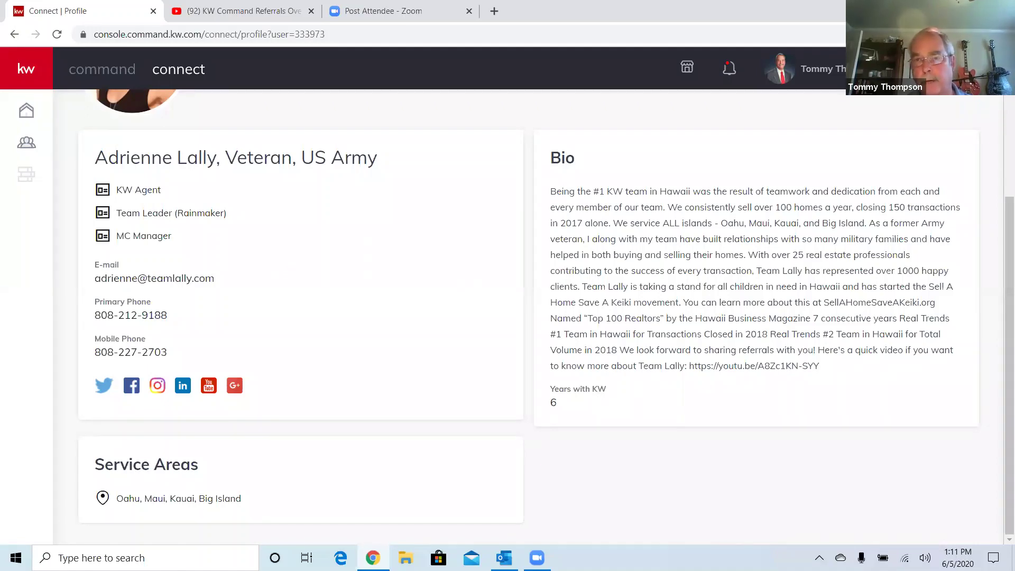
pyautogui.scroll(4, 221, 302)
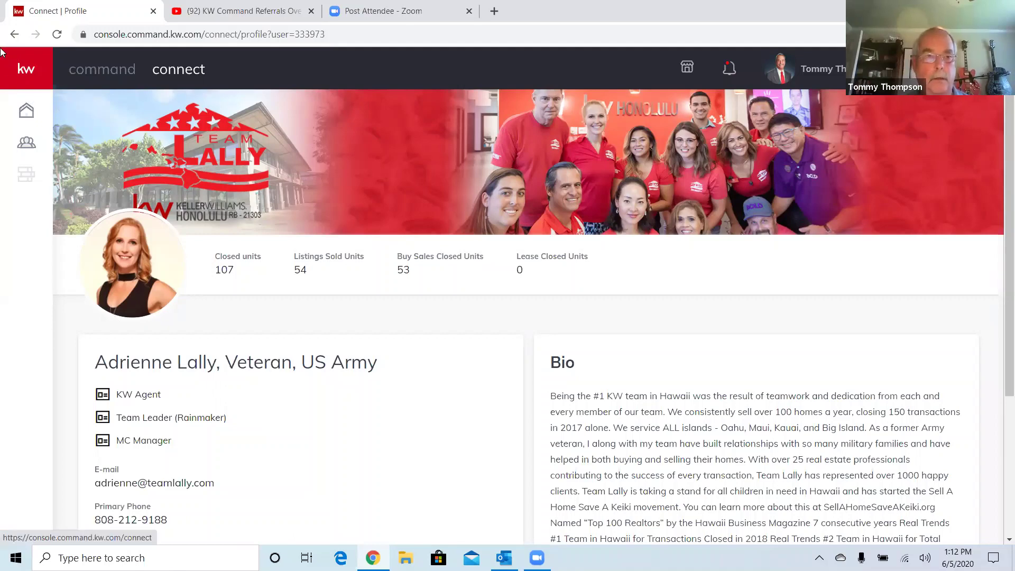
pyautogui.click(15, 35)
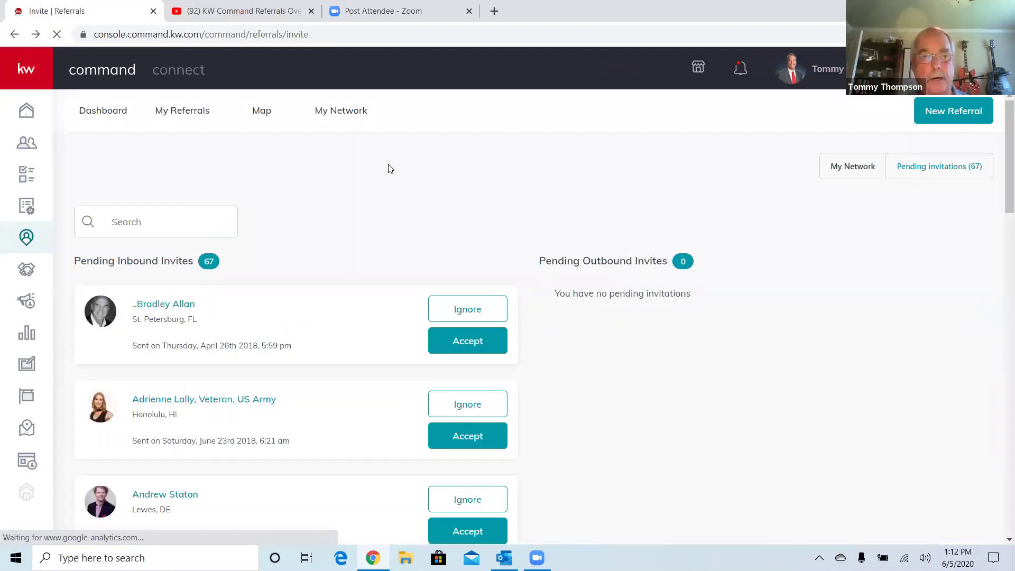
# View the sent referrals from the Referrals dashboard and return to the referral network overview.
pyautogui.click(121, 116)
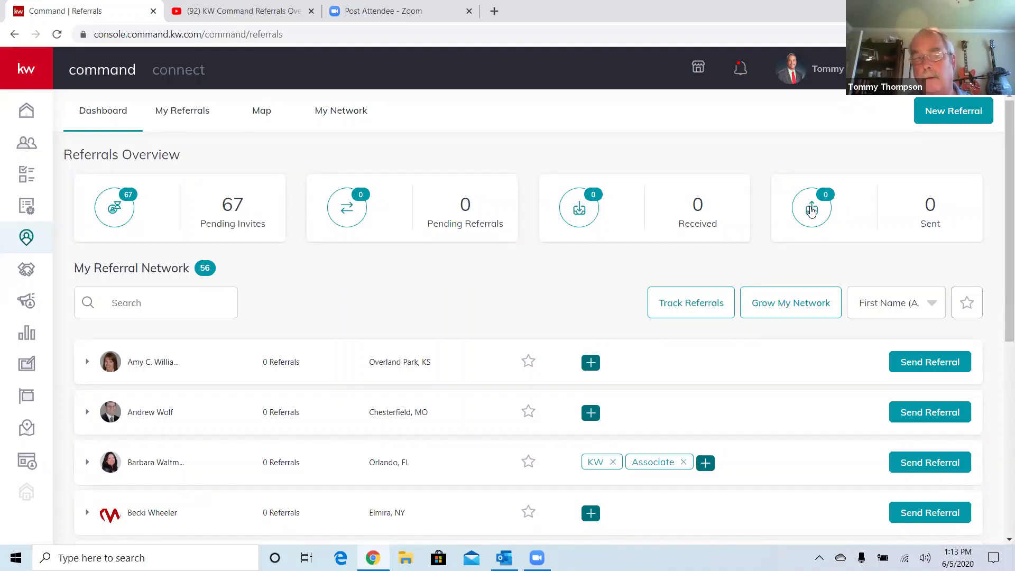
pyautogui.click(812, 211)
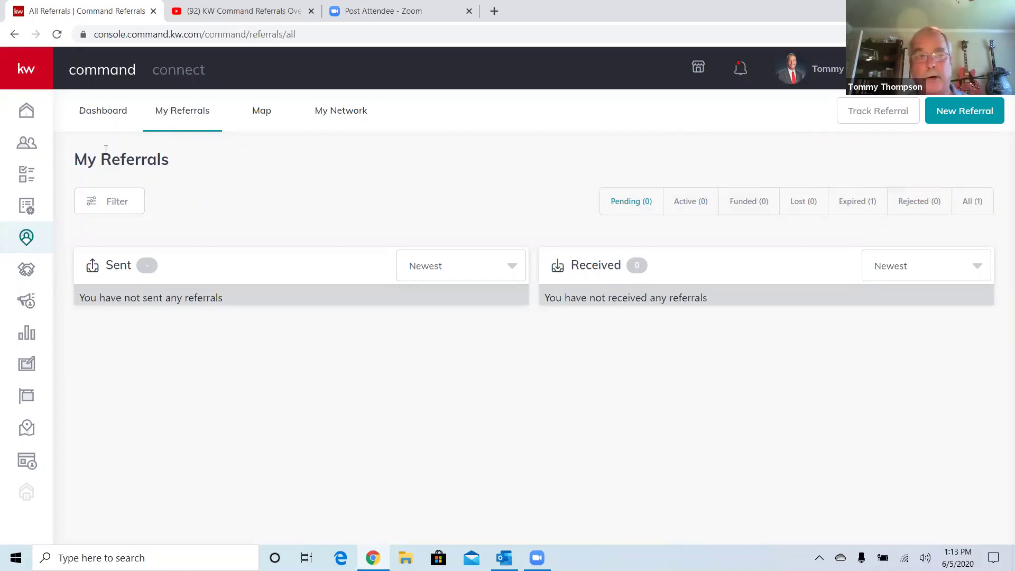
pyautogui.click(14, 34)
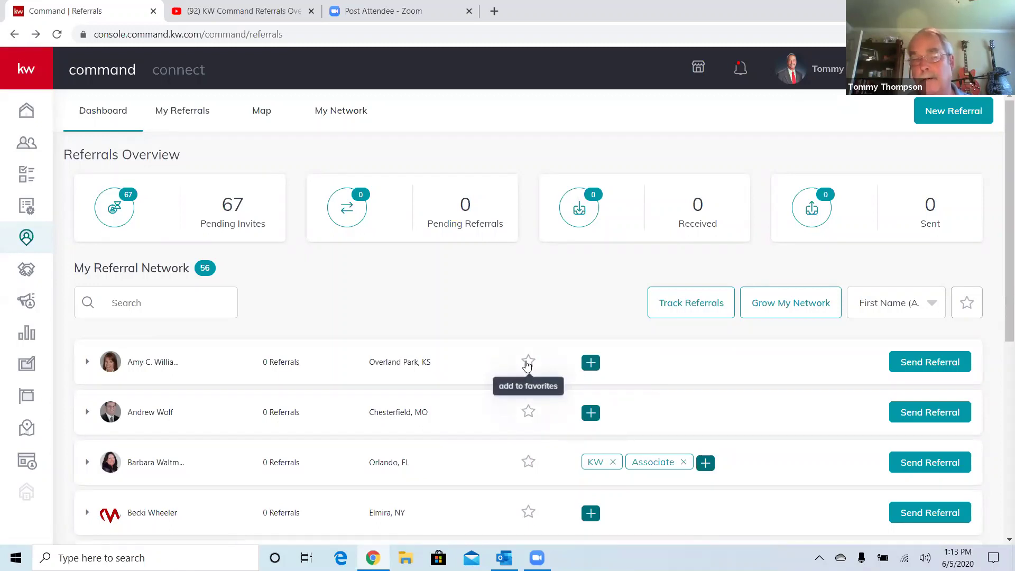
pyautogui.click(527, 363)
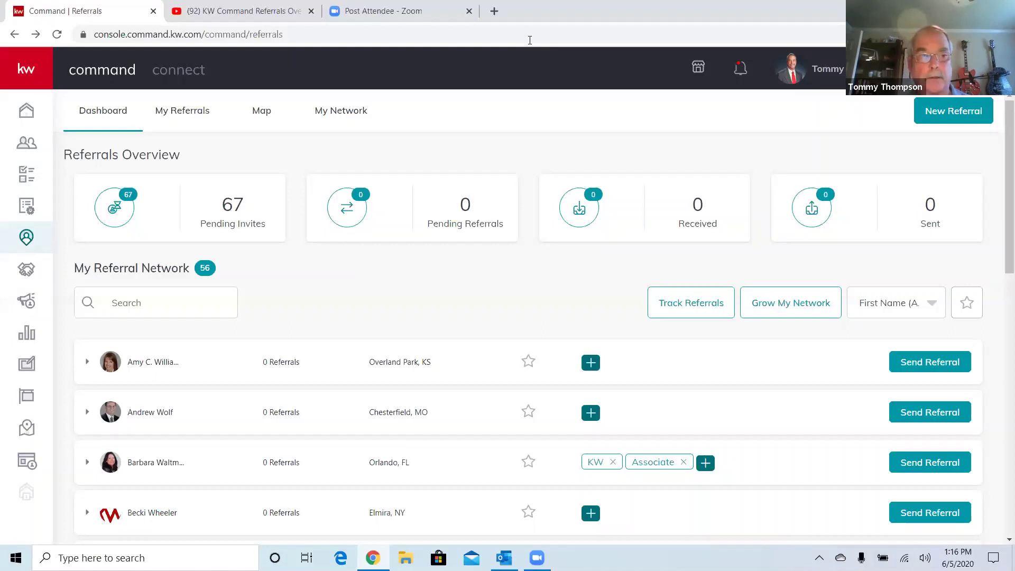
# Go to the Command home page and reopen the Referrals section from there.
pyautogui.click(25, 112)
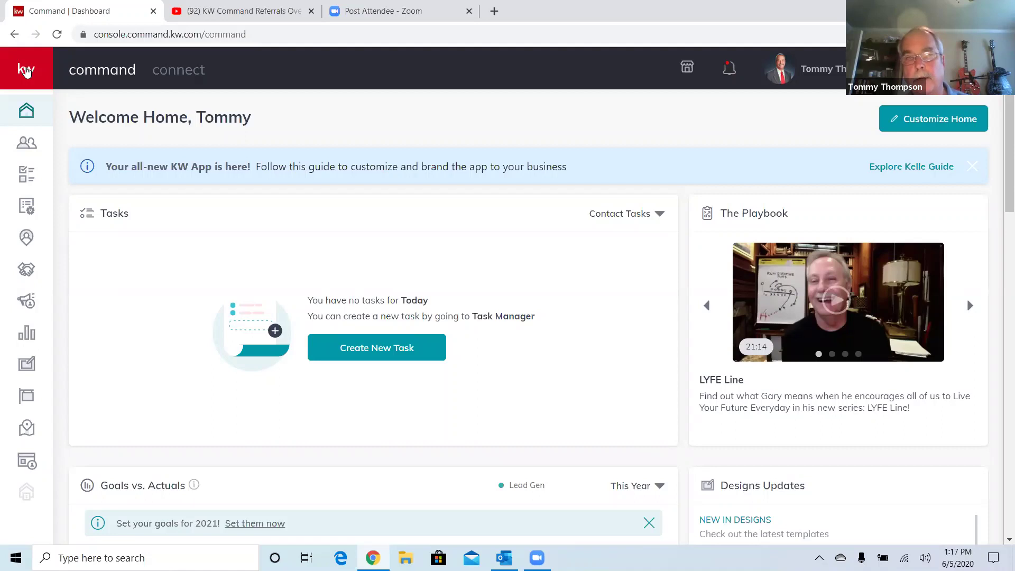
pyautogui.click(26, 71)
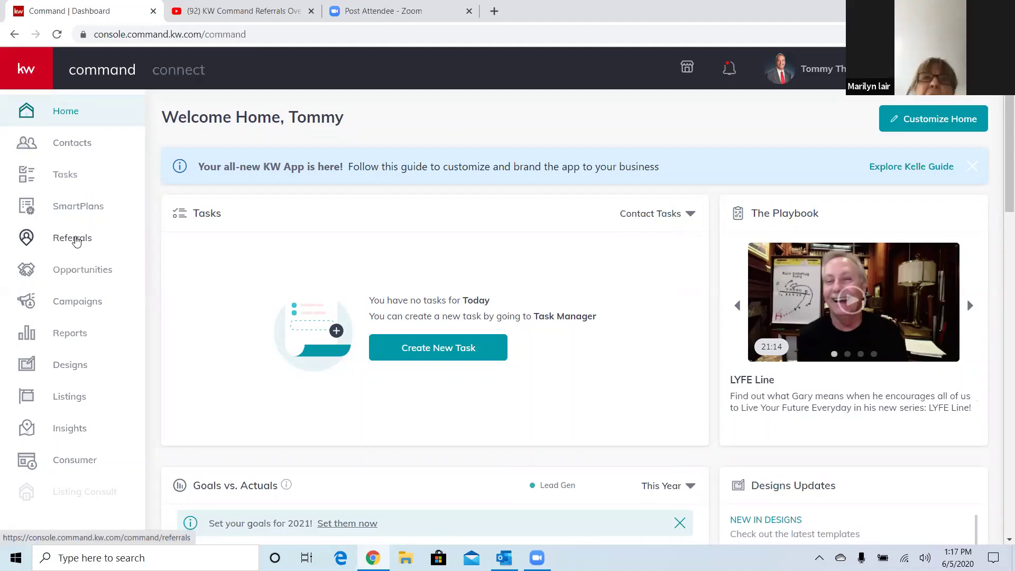
pyautogui.click(77, 242)
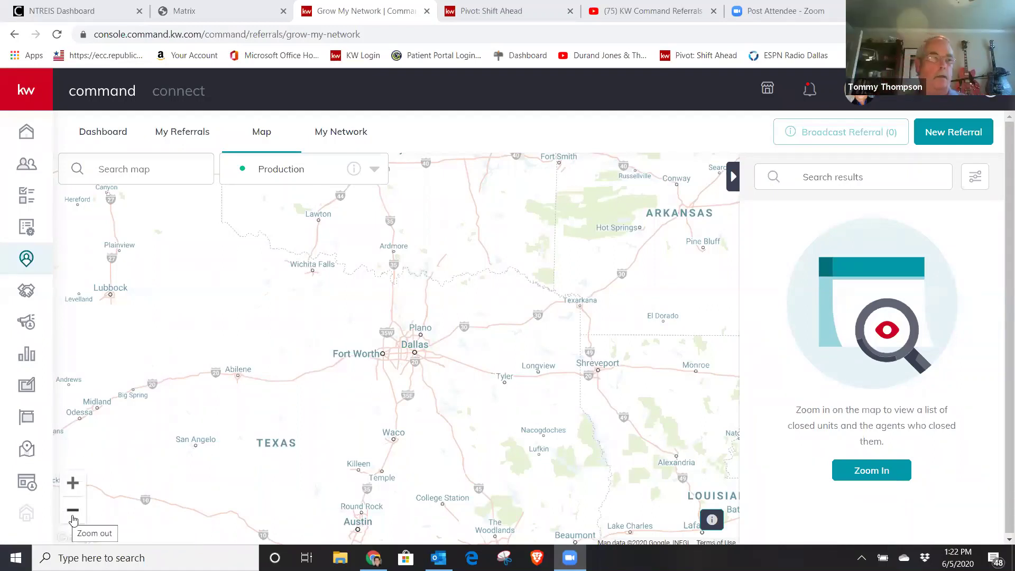
# Show Market Centers on the referral map around Dallas and select the Plano market center to list its agents.
pyautogui.click(73, 483)
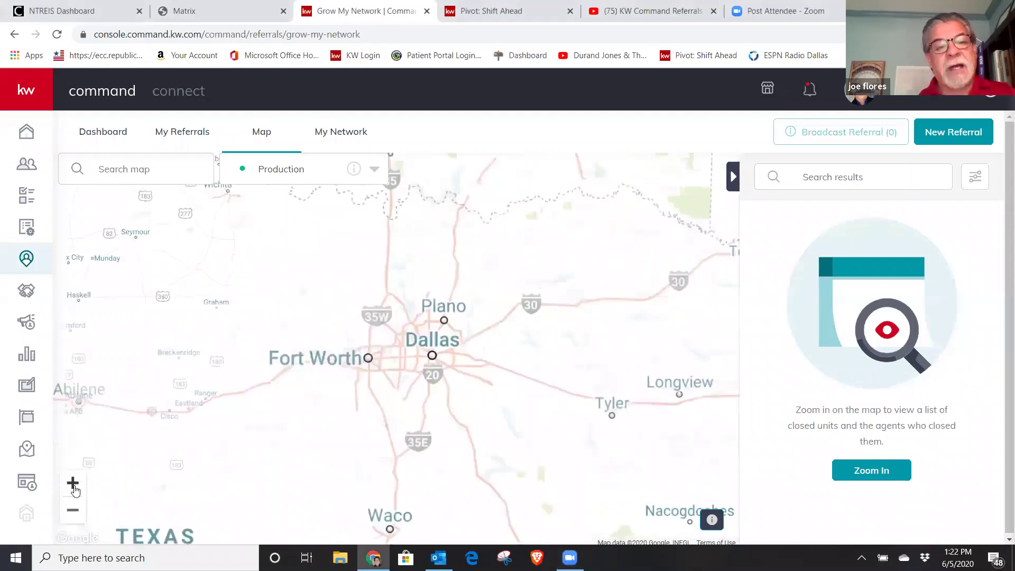
pyautogui.click(74, 484)
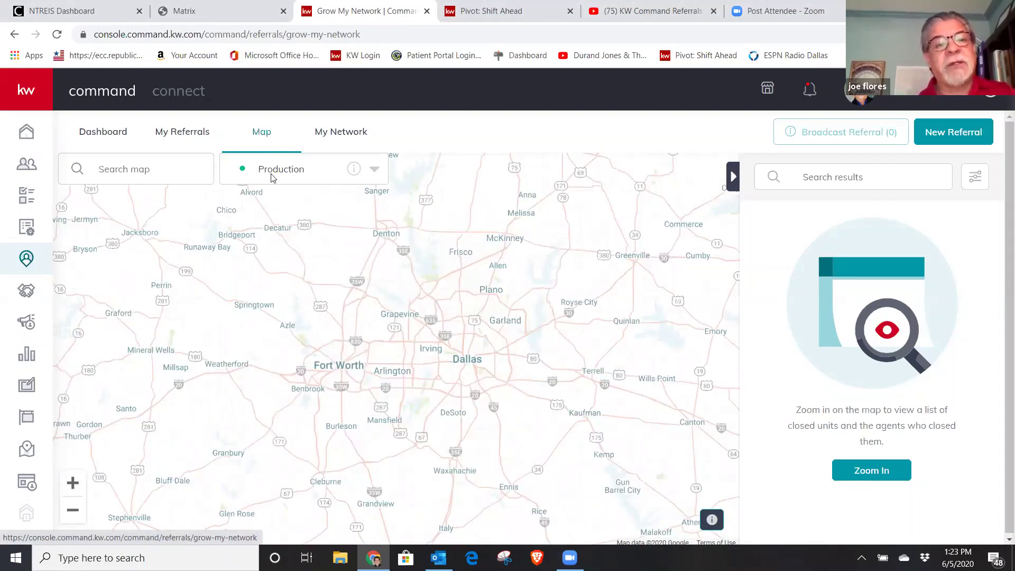
pyautogui.click(375, 172)
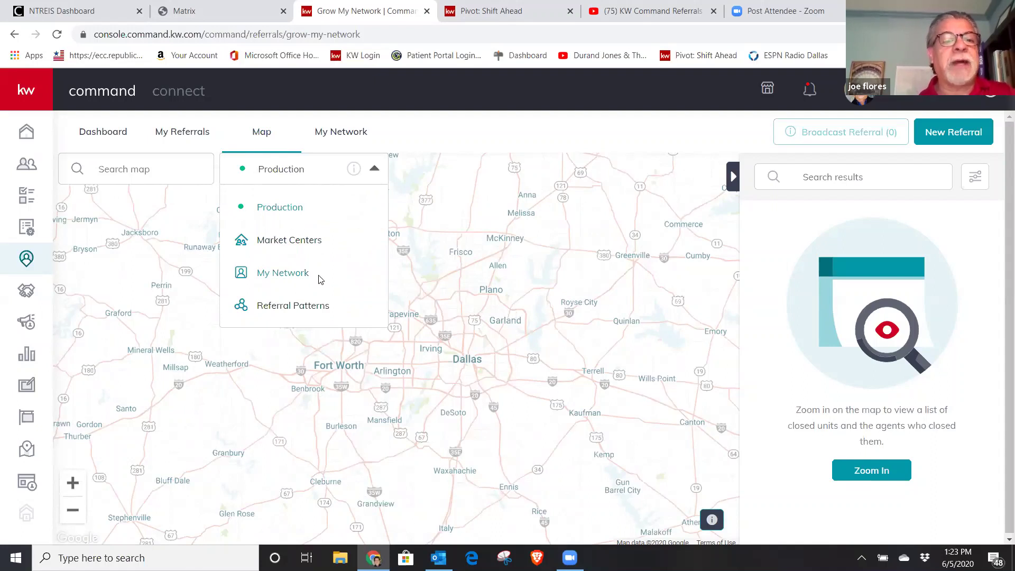
pyautogui.click(298, 241)
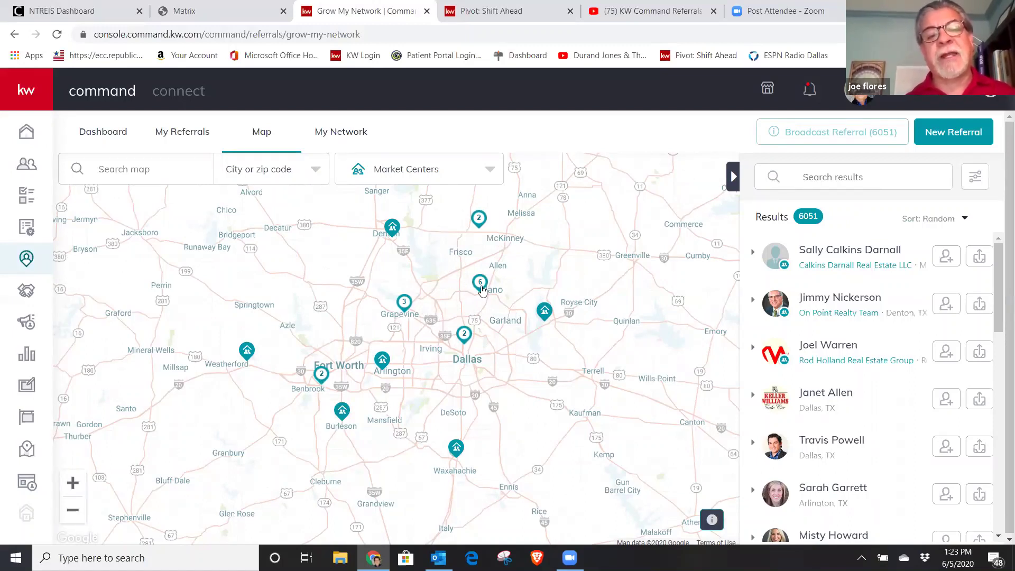
pyautogui.click(481, 290)
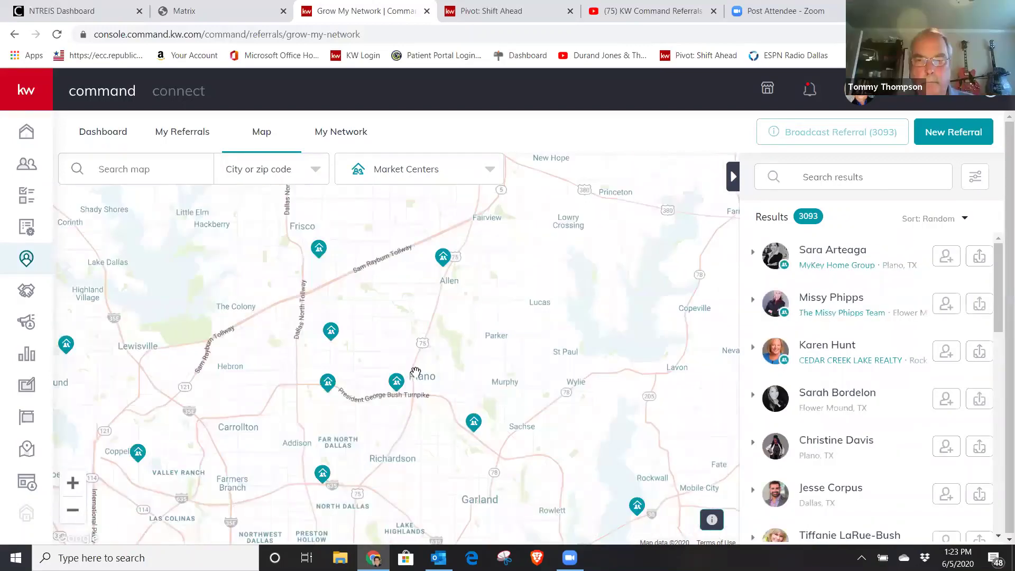
pyautogui.click(329, 328)
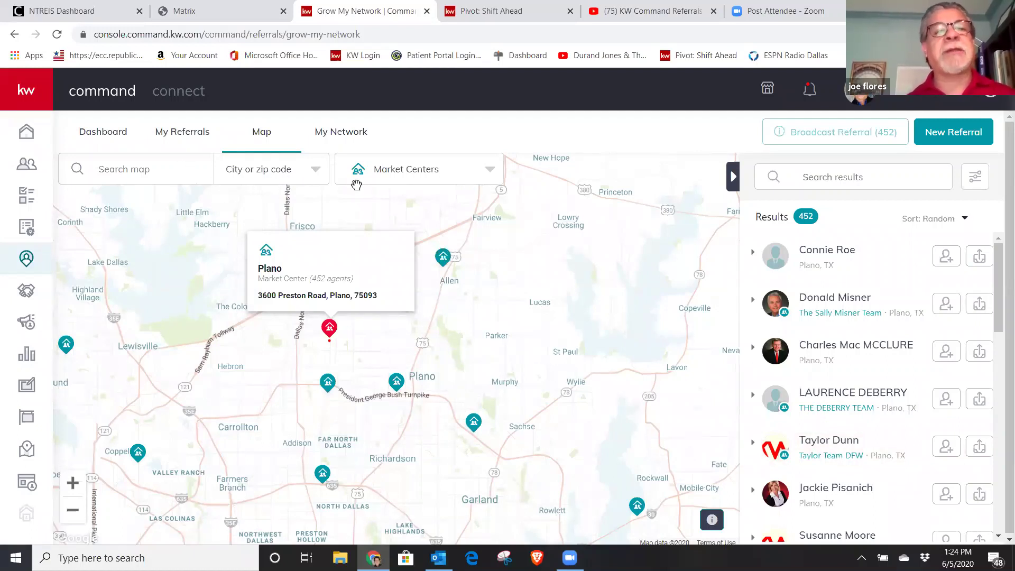
# Switch the referral map to the My Network layer.
pyautogui.click(490, 170)
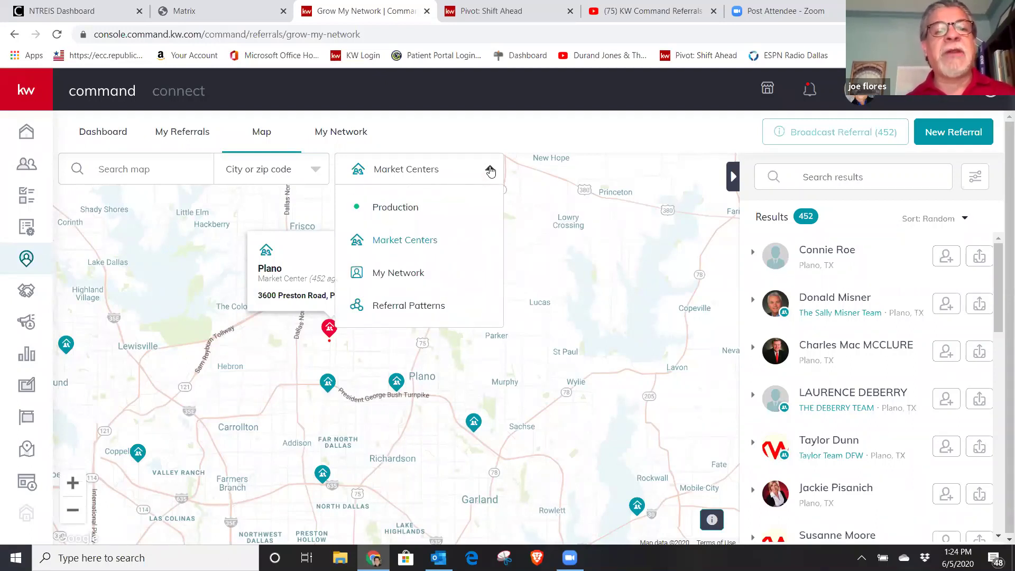
pyautogui.click(416, 277)
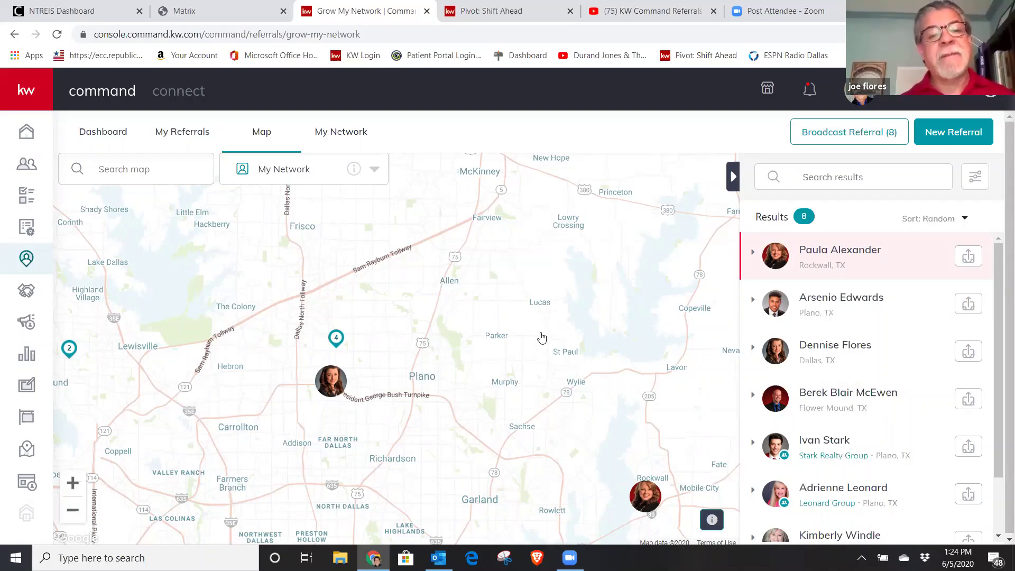
# Switch the referral map to the Production layer and expand the 194-unit cluster north of Plano to list its agents.
pyautogui.click(374, 169)
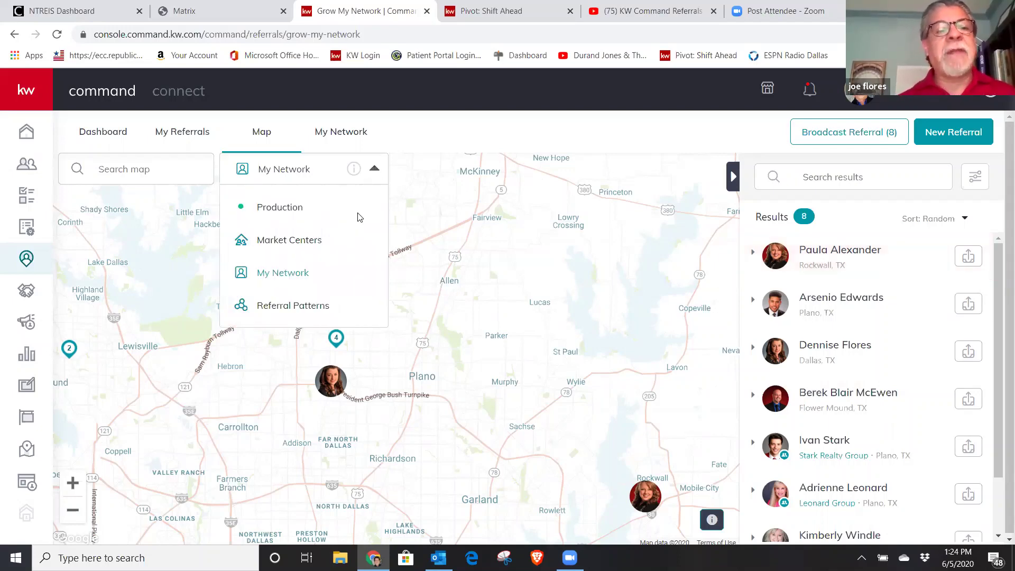
pyautogui.click(291, 208)
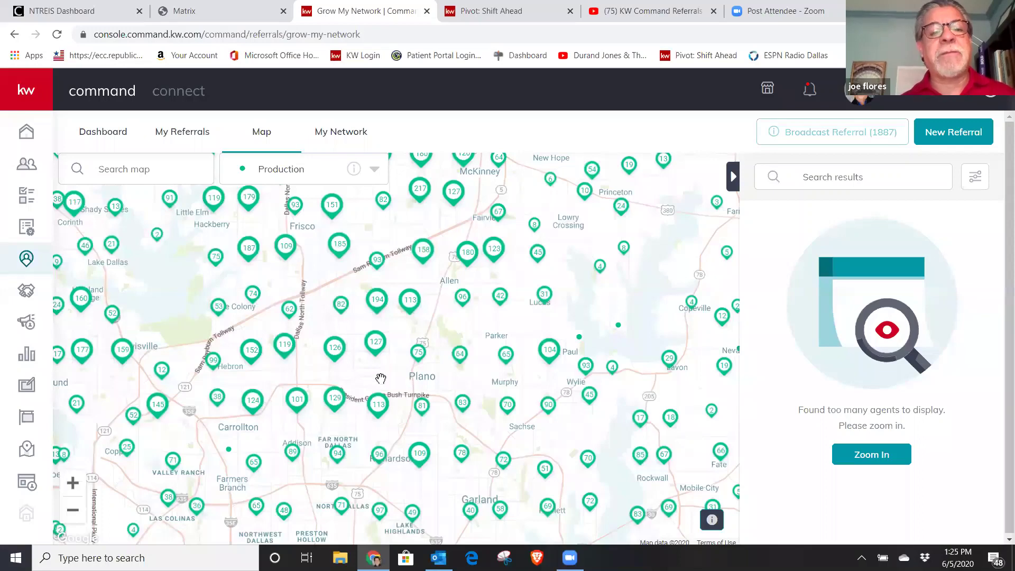
pyautogui.click(377, 300)
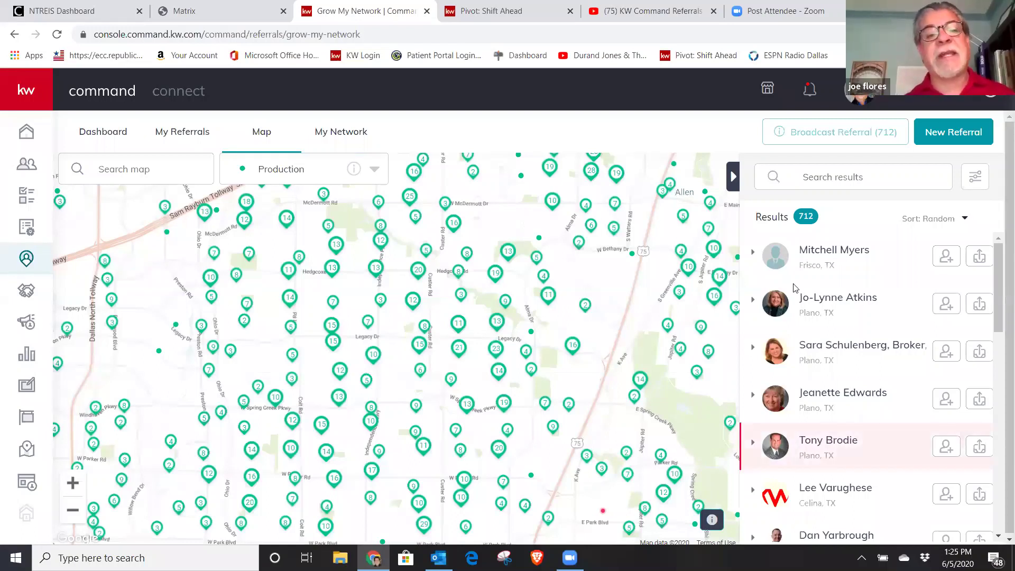
# Switch the referral map to the Referral Patterns layer and review the city-to-city list of referrals sent from Plano, TX.
pyautogui.moveTo(335, 168)
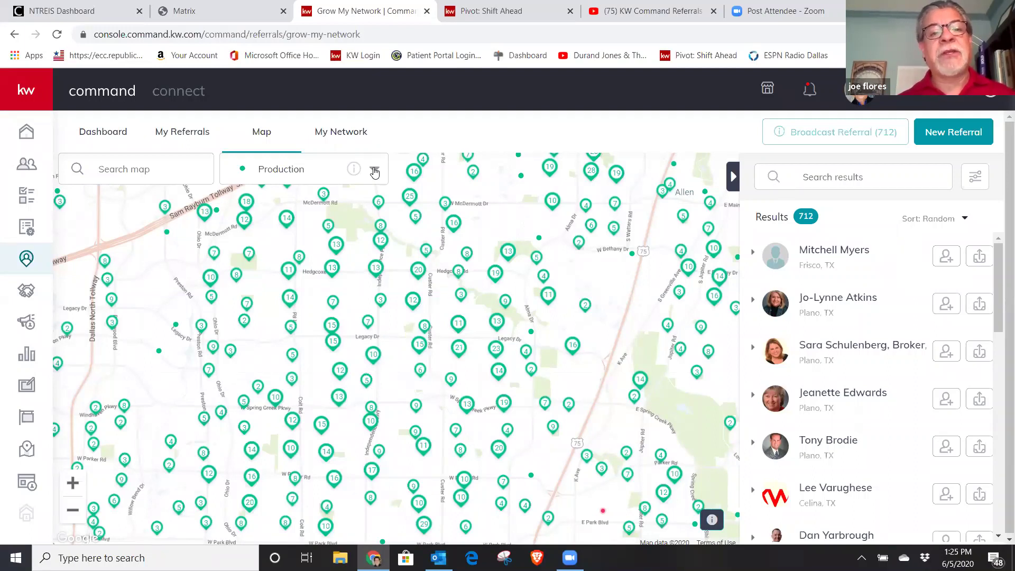
pyautogui.click(375, 170)
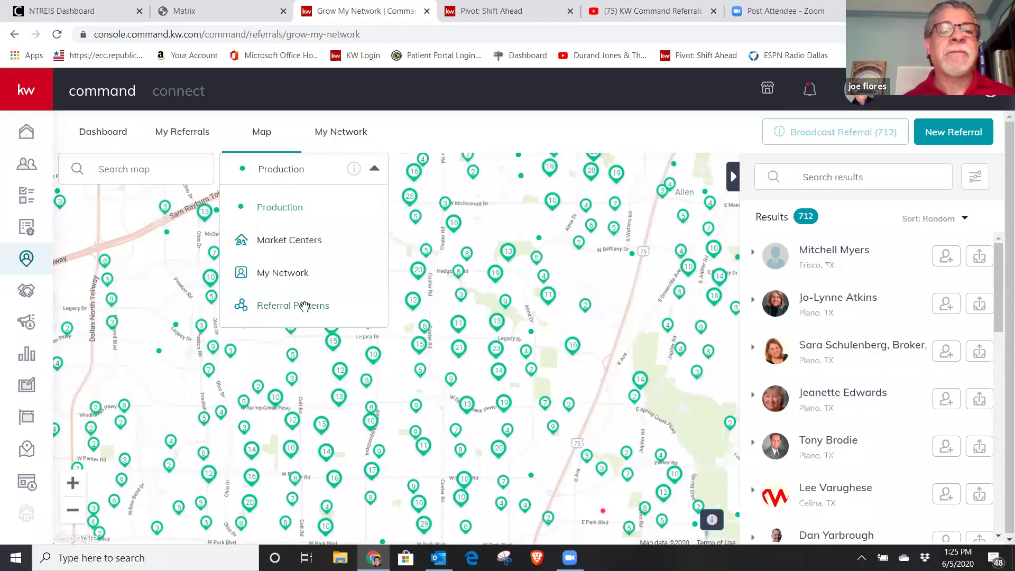
pyautogui.click(305, 310)
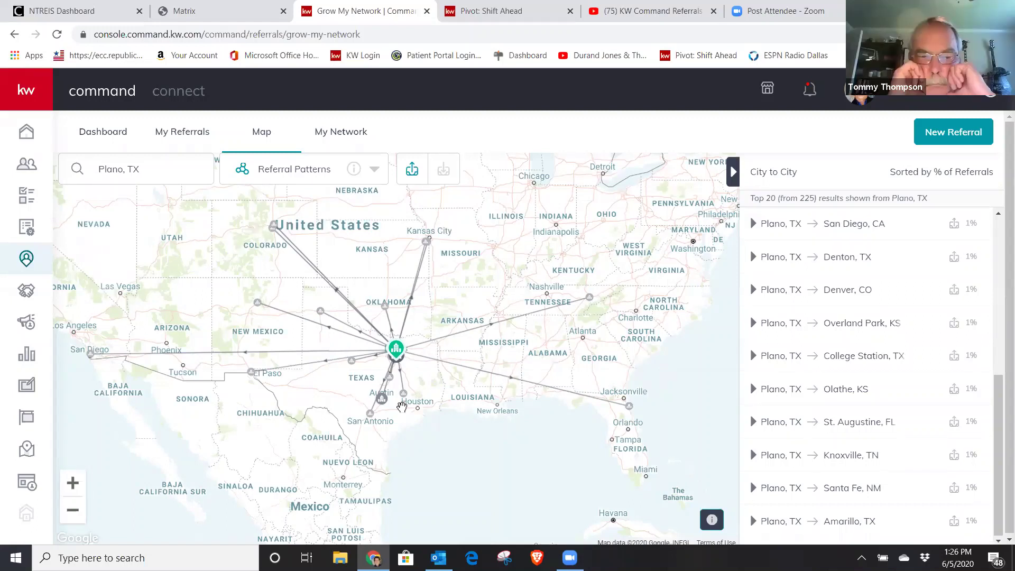
pyautogui.moveTo(772, 327)
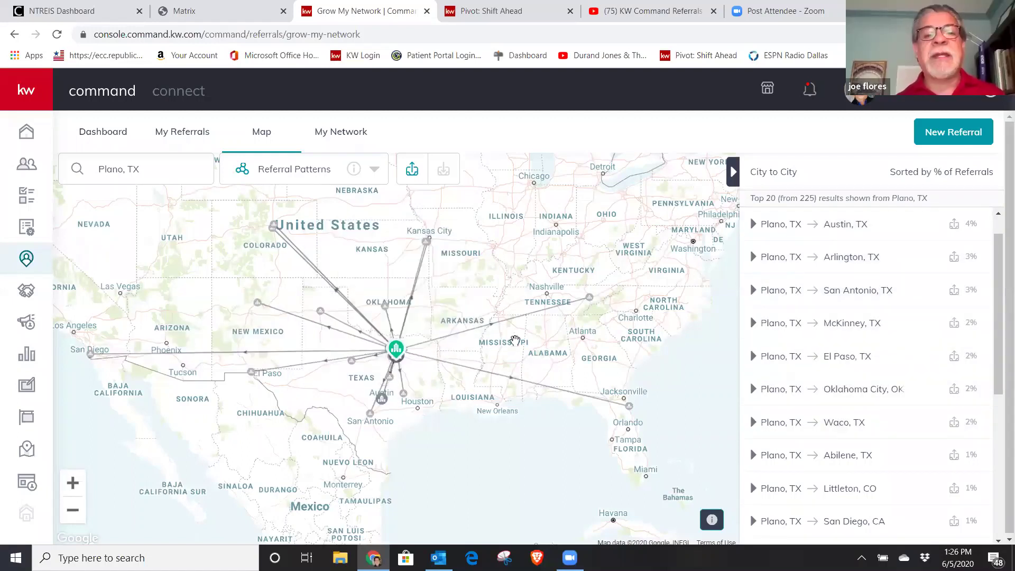
pyautogui.moveTo(594, 305)
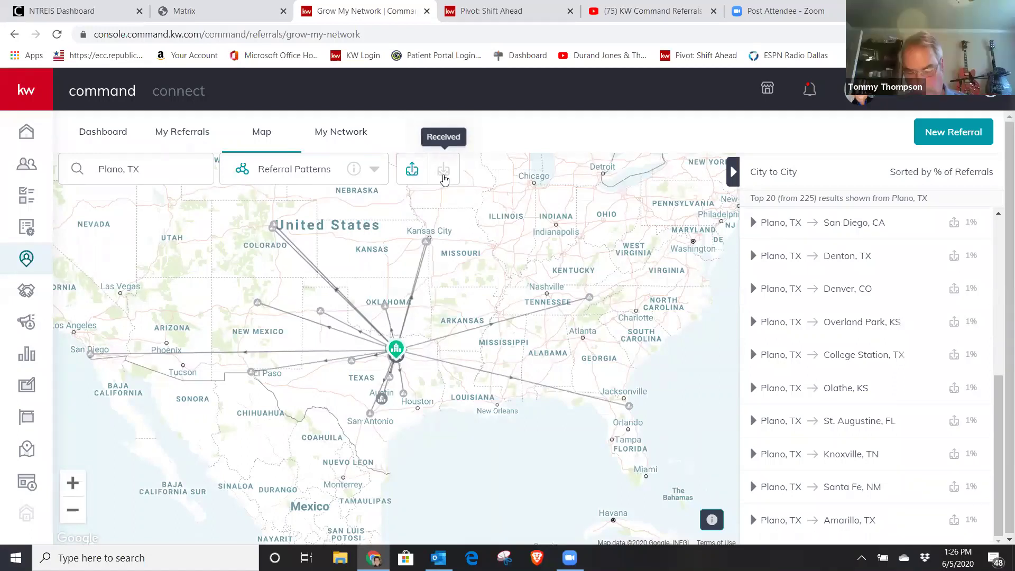
# Show the received referral patterns for Plano, TX and inspect the Lubbock, TX route on the map.
pyautogui.click(443, 179)
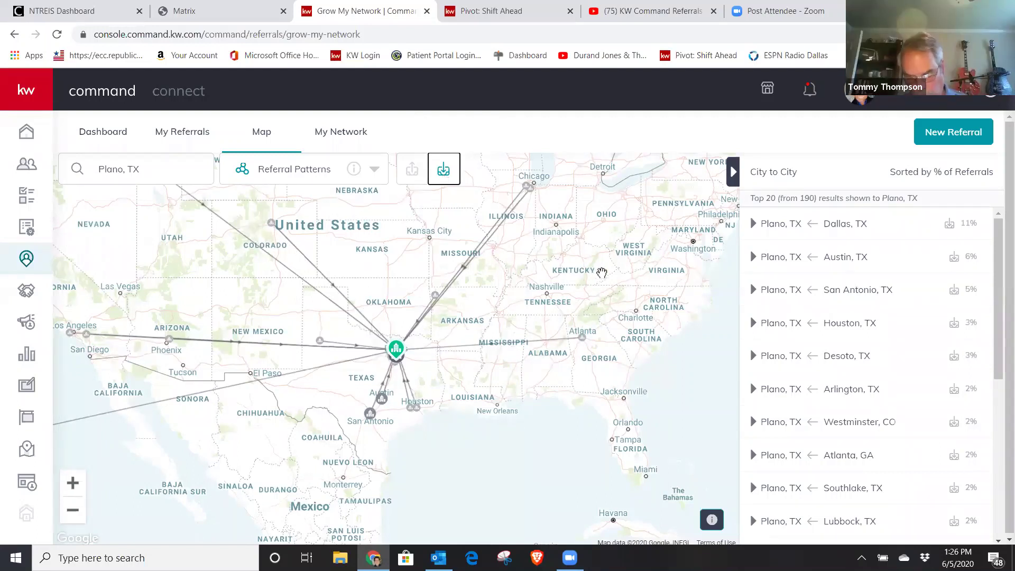
pyautogui.moveTo(601, 273); pyautogui.dragTo(613, 300)
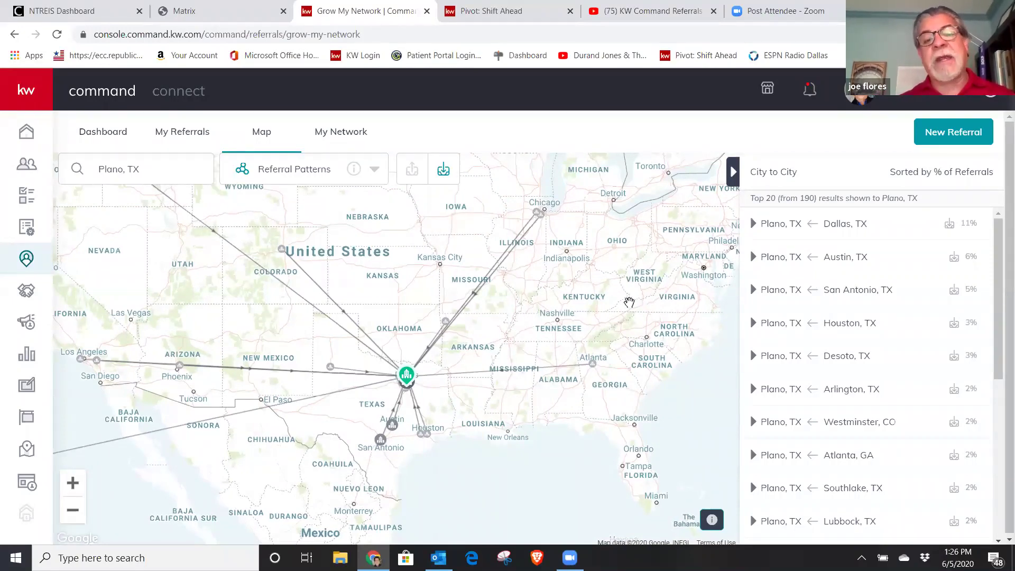
pyautogui.moveTo(592, 371)
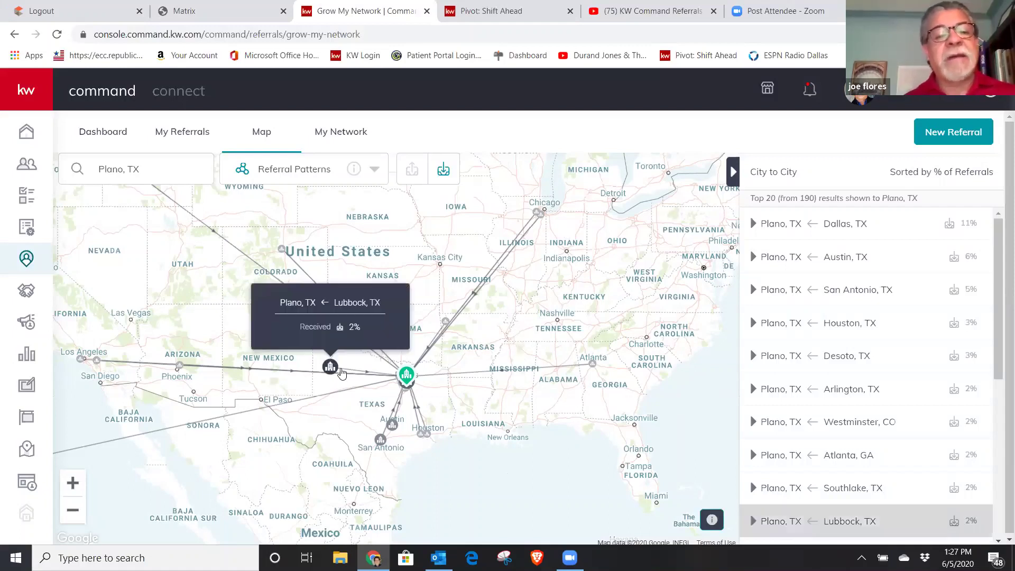
pyautogui.moveTo(330, 366)
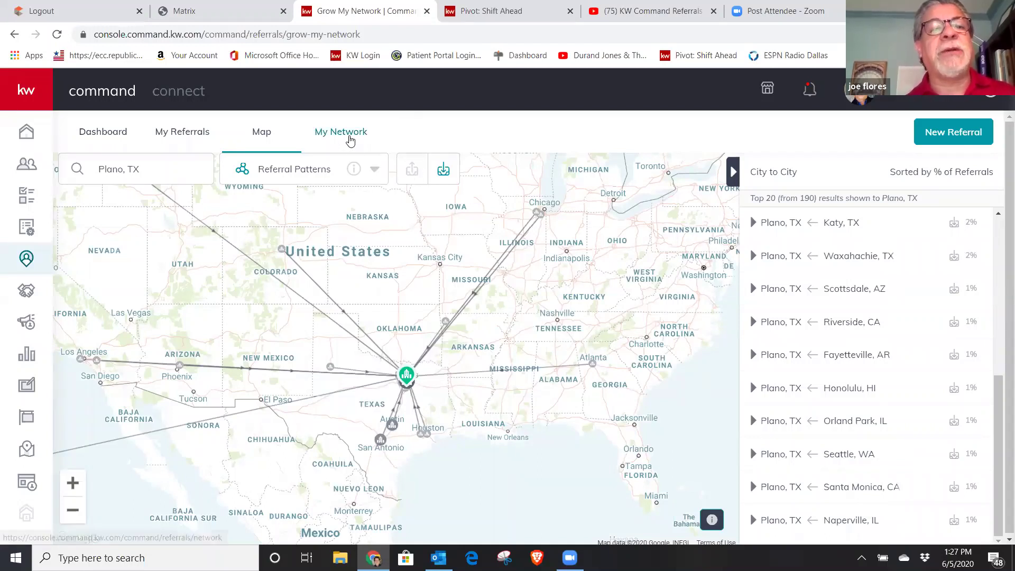
# Open the My Network list, view the profile of its first agent, and return to the list.
pyautogui.click(352, 137)
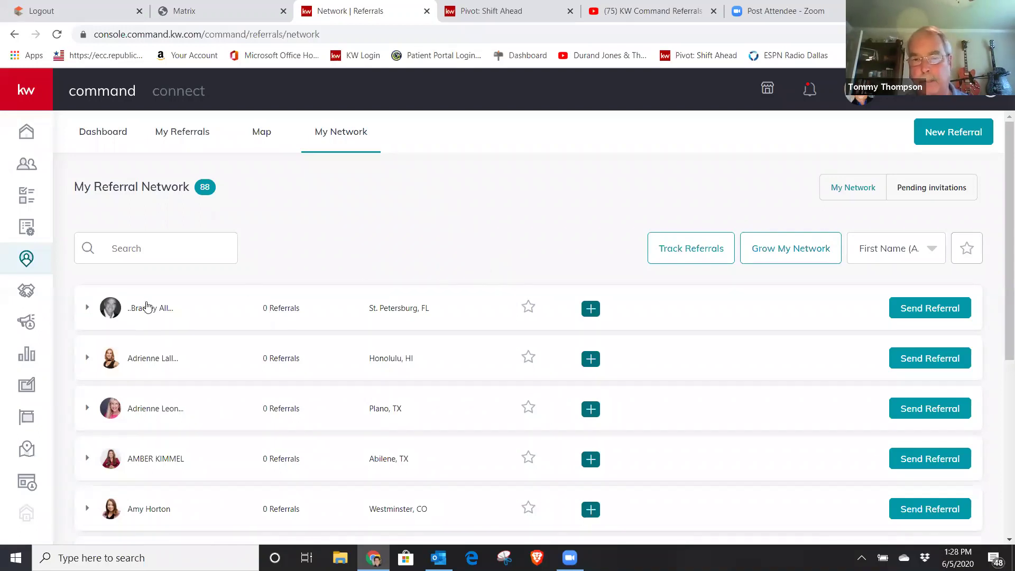
pyautogui.click(150, 310)
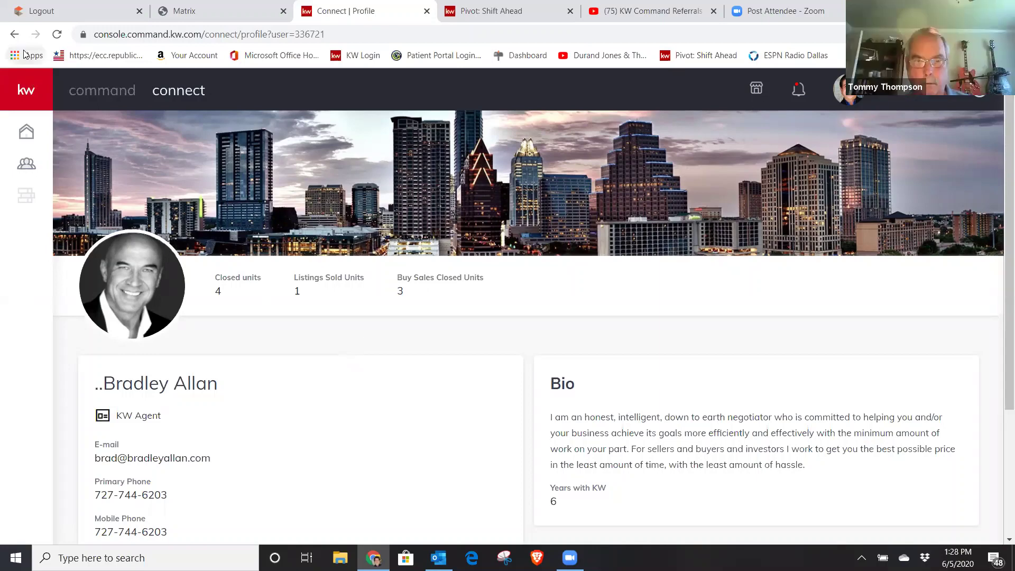
pyautogui.click(16, 35)
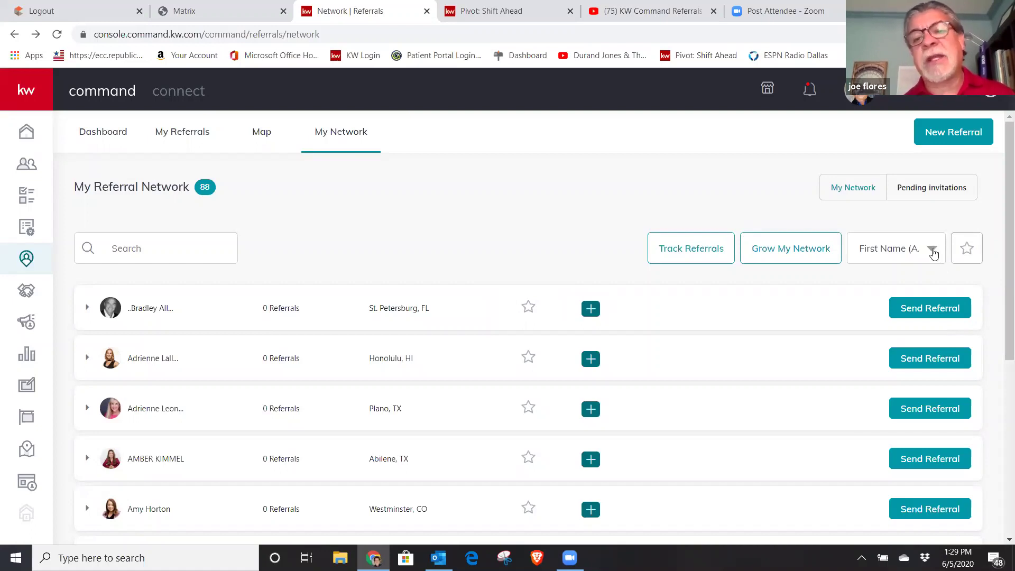
# Check the sort options for the network list, then open the Grow My Network map and focus it on Texas.
pyautogui.click(933, 254)
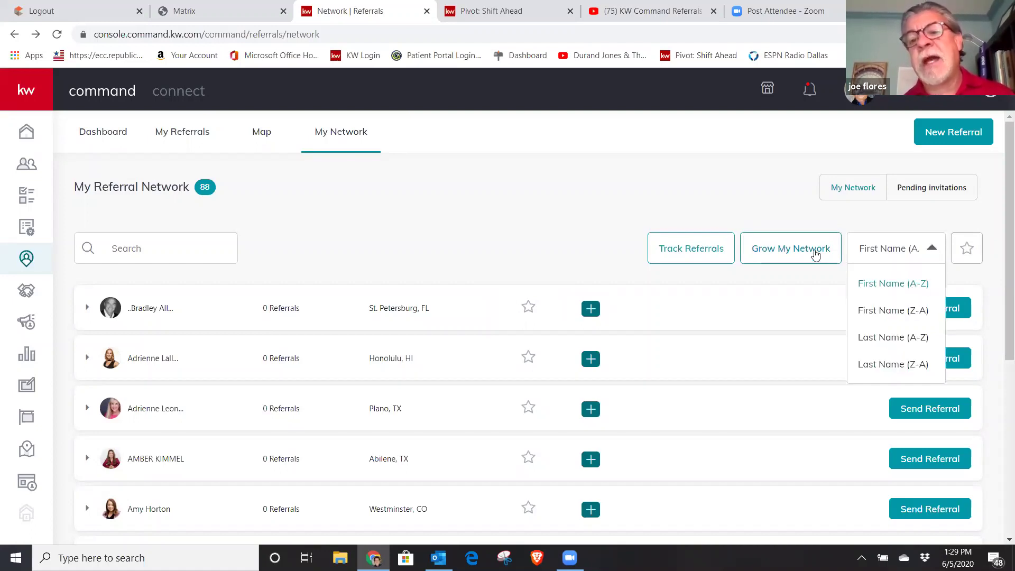
pyautogui.click(815, 253)
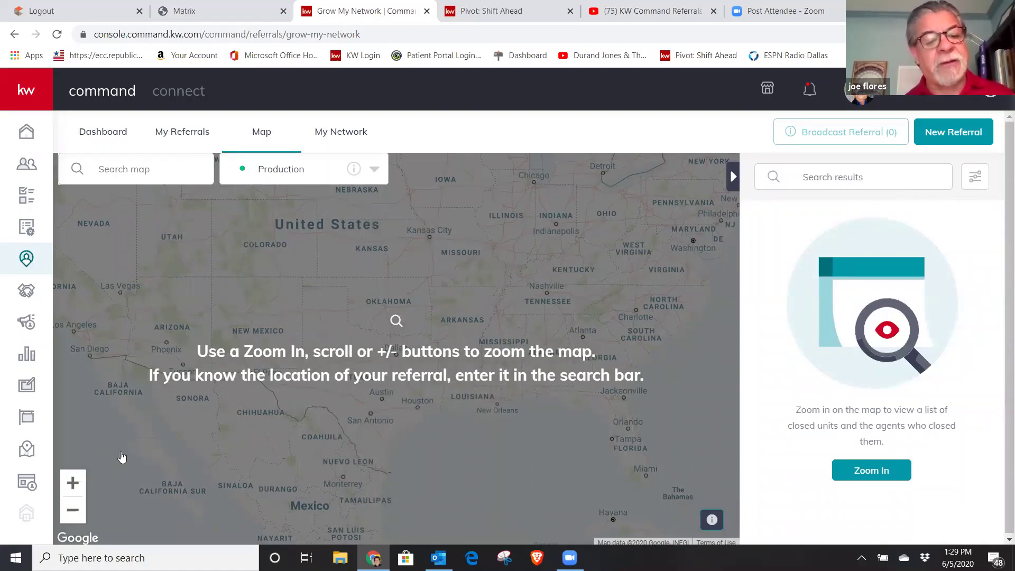
pyautogui.scroll(-1, 437, 410)
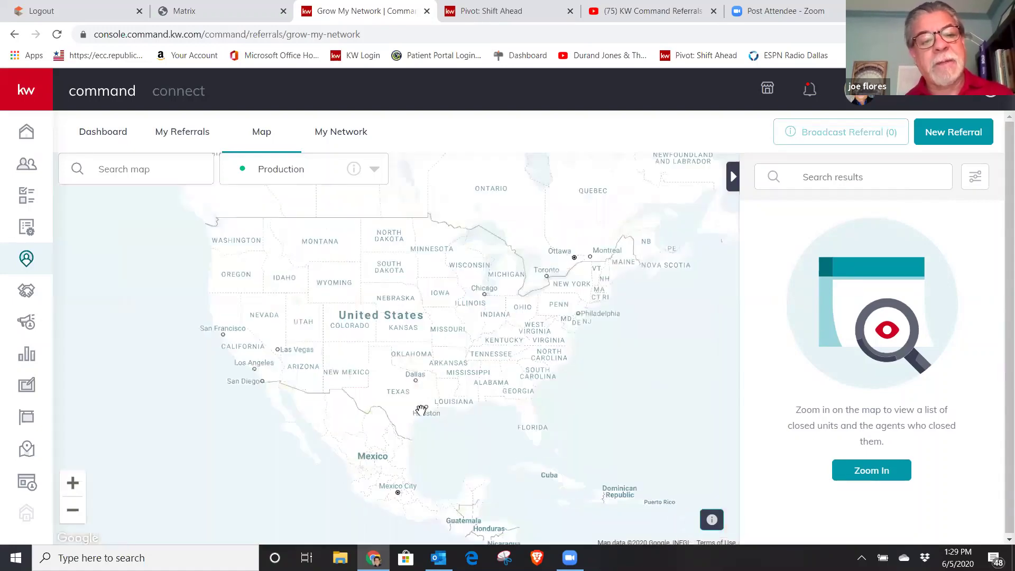
pyautogui.scroll(2, 422, 406)
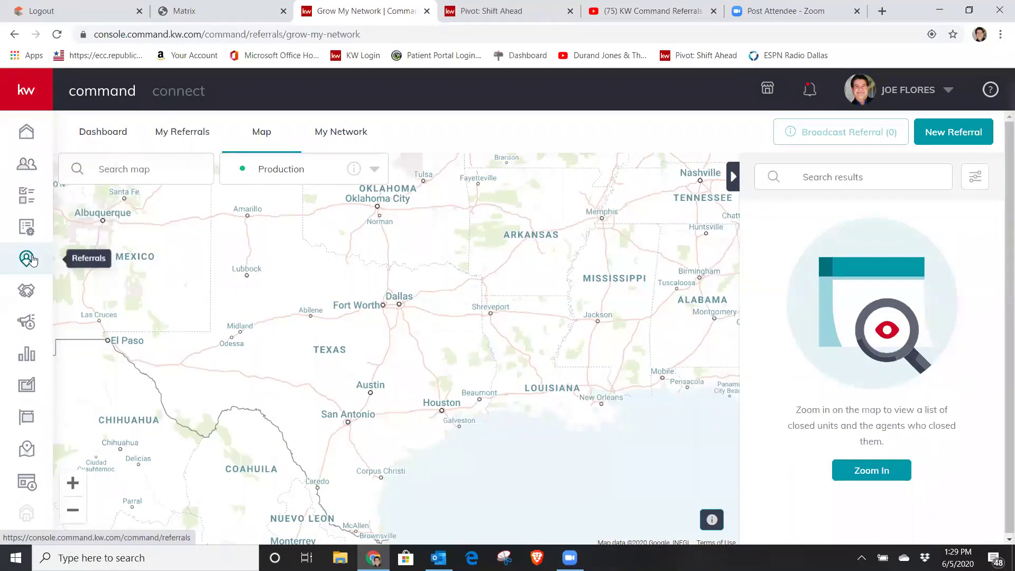
# Return to My Network and review the contact details and bio on the St. Petersburg, FL agent's profile.
pyautogui.click(350, 135)
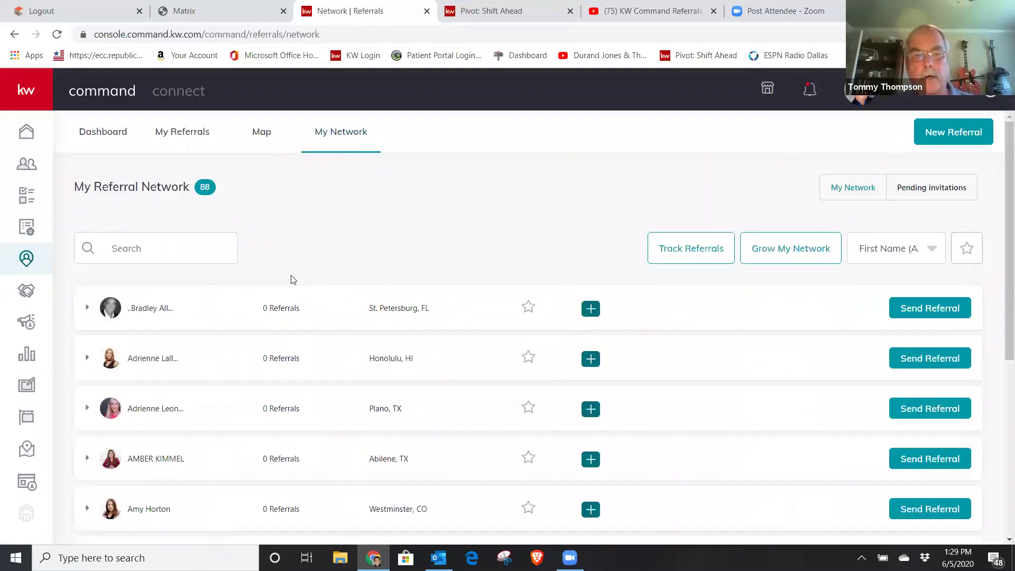
pyautogui.click(163, 314)
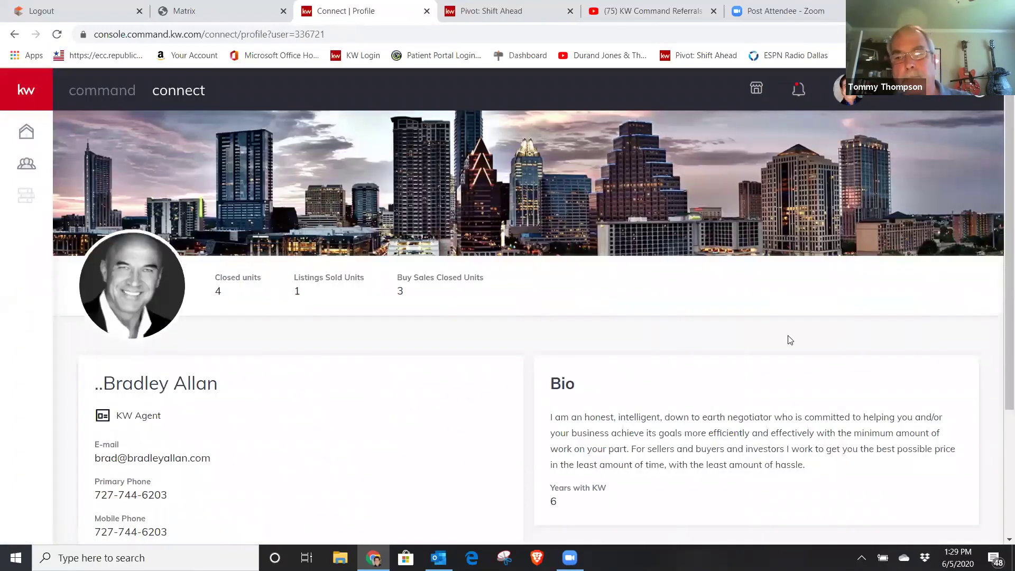
pyautogui.scroll(-1, 1000, 301)
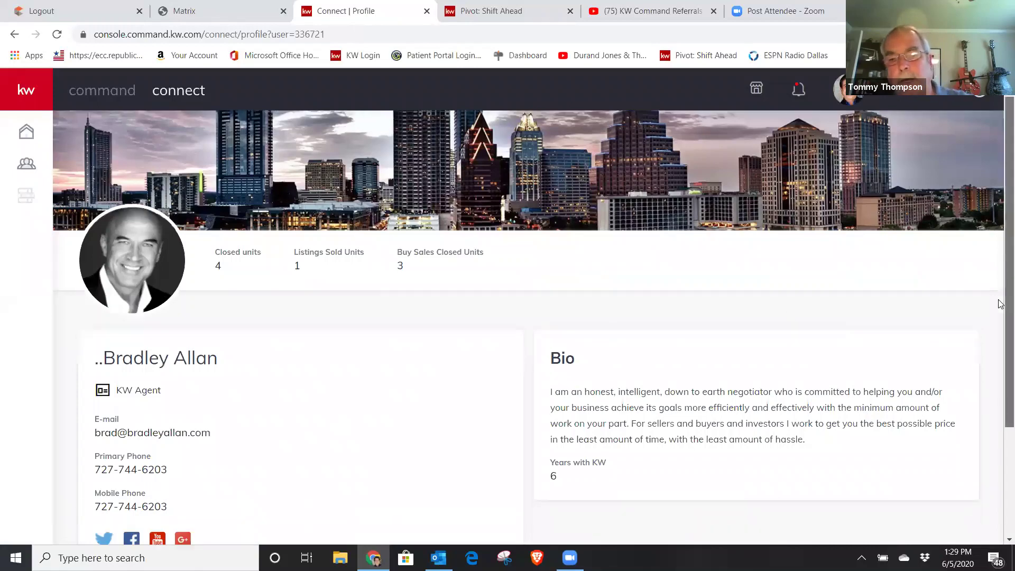
pyautogui.scroll(-1, 999, 316)
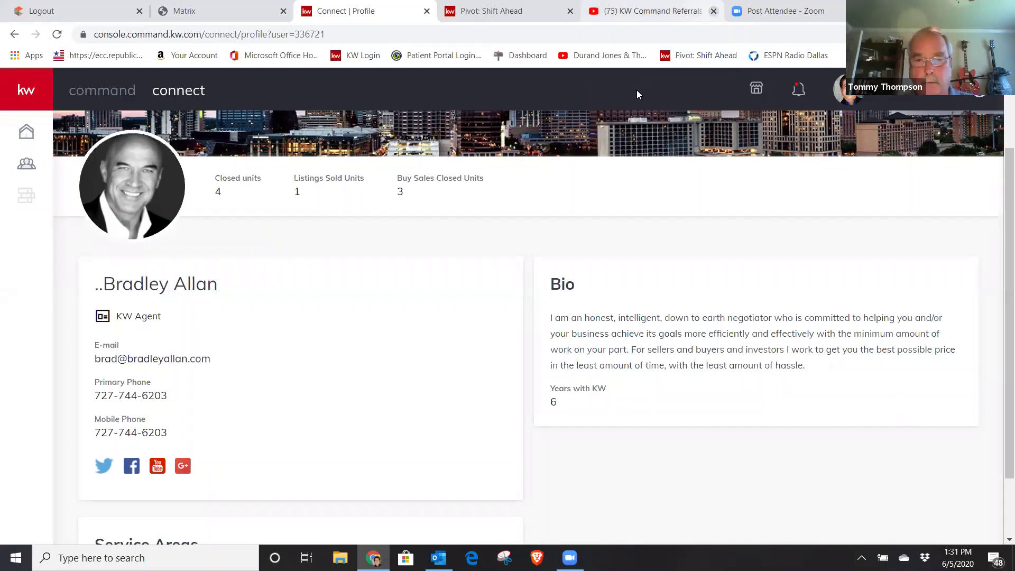
# Close the YouTube page about KW Command Referrals and return from the agent profile to the My Network list.
pyautogui.click(713, 10)
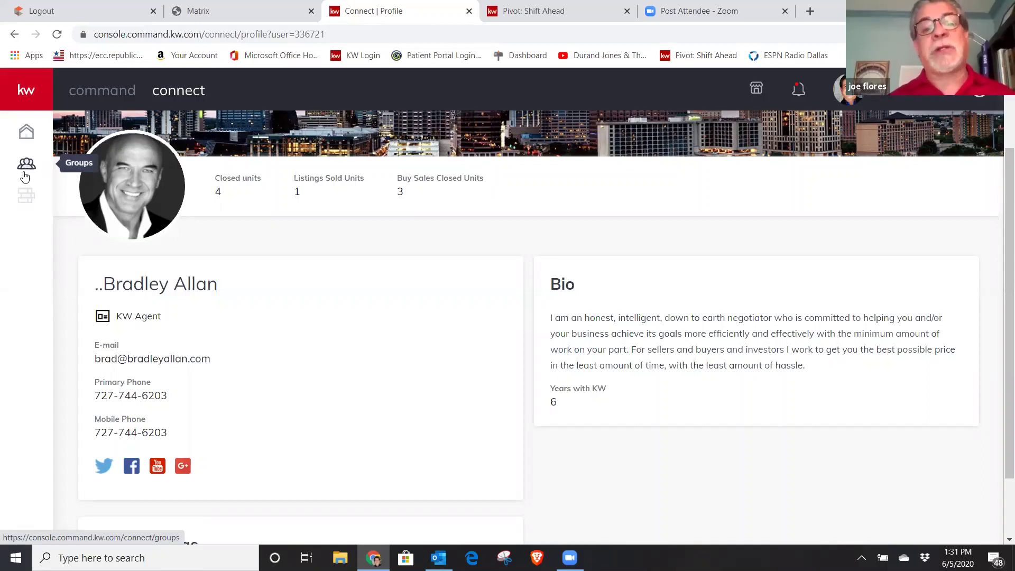
pyautogui.moveTo(25, 176); pyautogui.dragTo(17, 207)
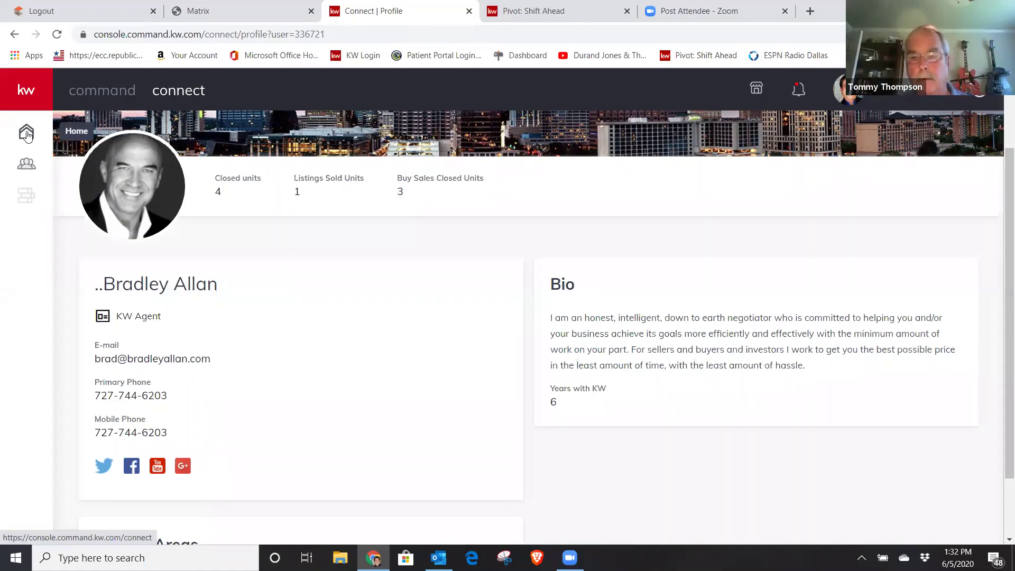
pyautogui.click(15, 35)
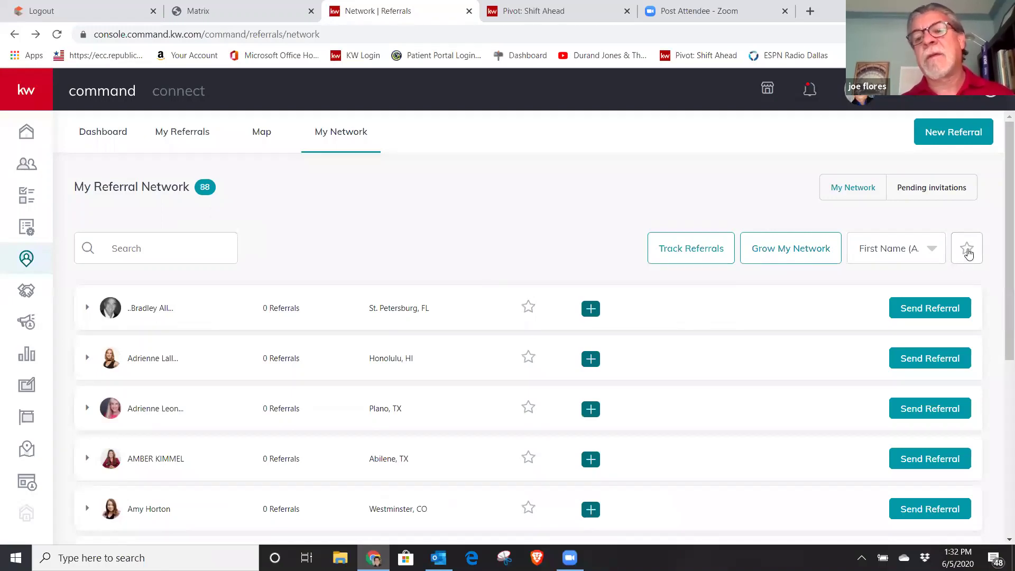
pyautogui.click(701, 256)
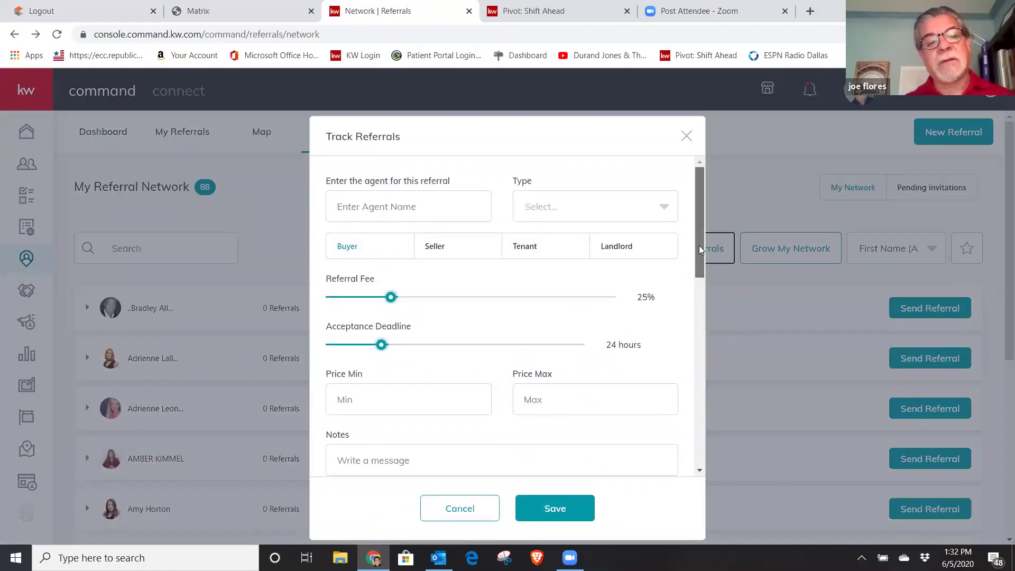
pyautogui.moveTo(701, 249)
pyautogui.mouseDown()
pyautogui.moveTo(707, 369)
pyautogui.moveTo(707, 232)
pyautogui.mouseUp()
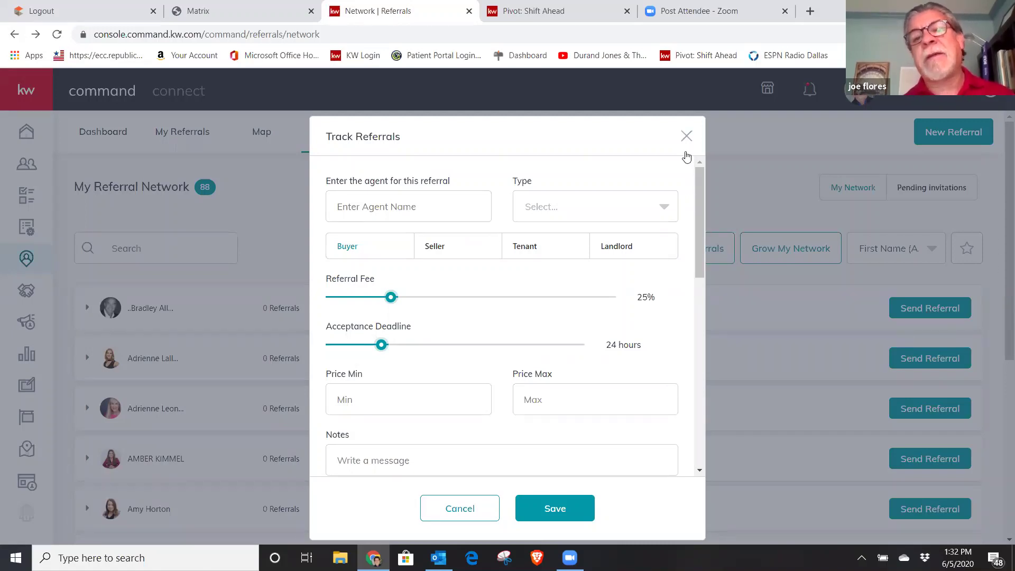
pyautogui.click(686, 136)
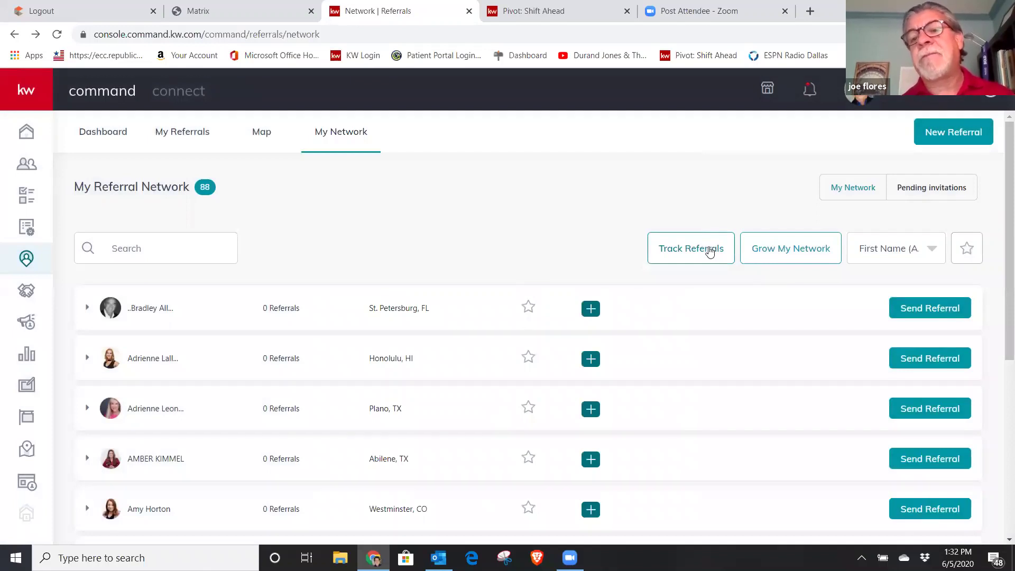
# Start a Track Referrals entry and set its acceptance deadline to 48 hours.
pyautogui.click(708, 251)
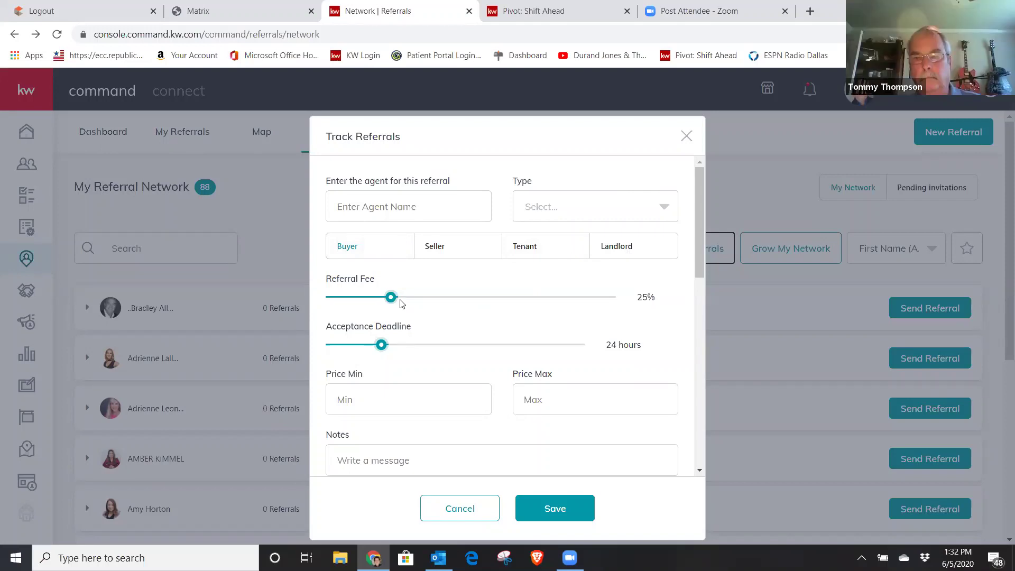
pyautogui.moveTo(381, 346); pyautogui.dragTo(456, 362)
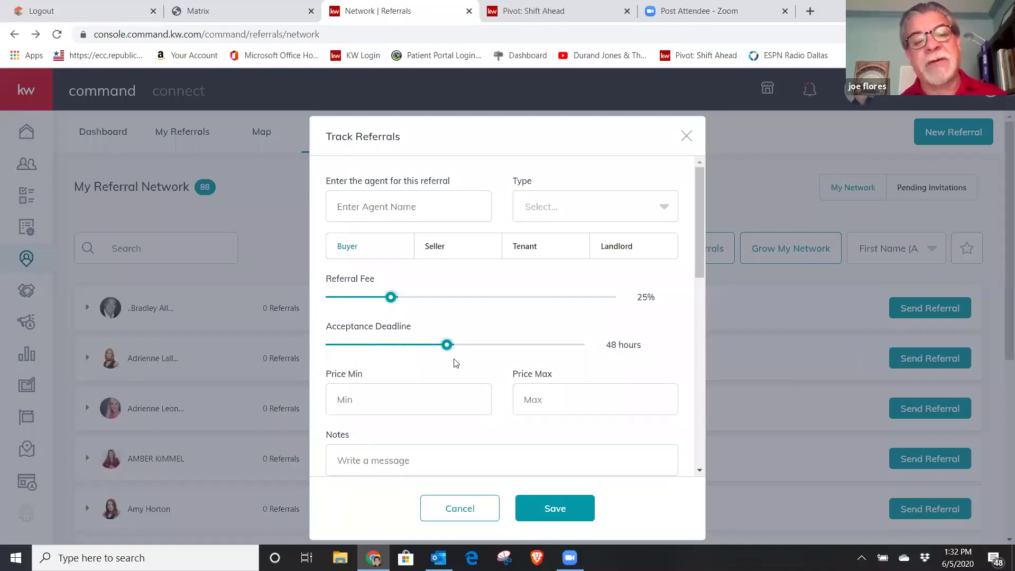
# Search the contact database by the client's first name and select the matching Plano client for the tracked referral.
pyautogui.scroll(-3, 599, 376)
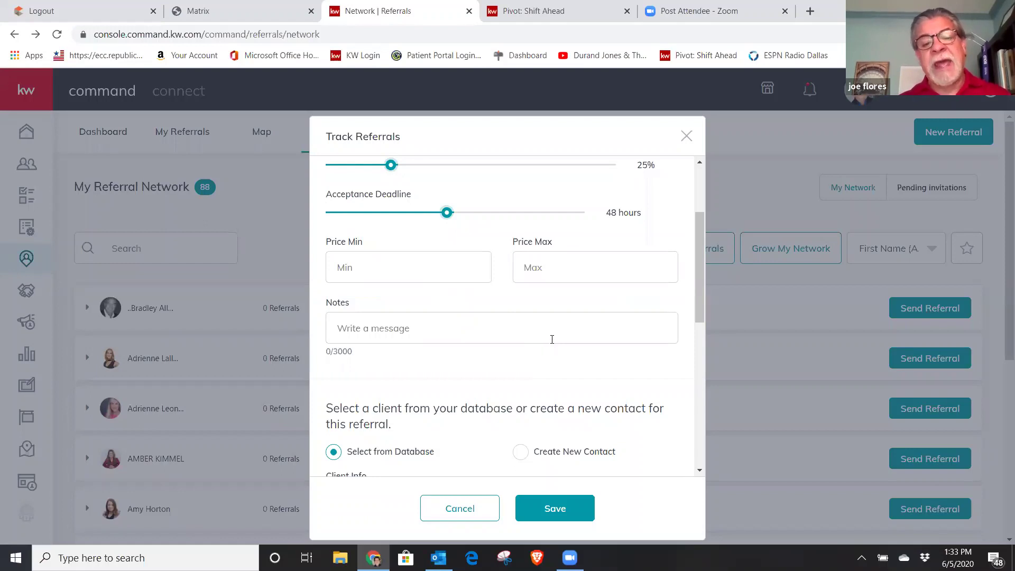
pyautogui.moveTo(702, 284); pyautogui.dragTo(711, 350)
pyautogui.scroll(-1, 711, 351)
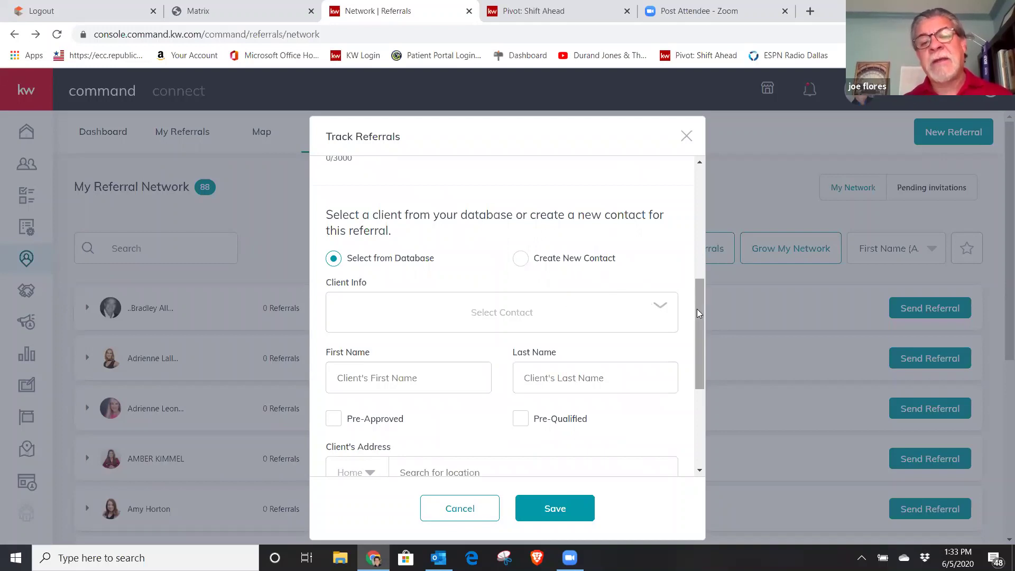
pyautogui.moveTo(700, 319); pyautogui.dragTo(705, 352)
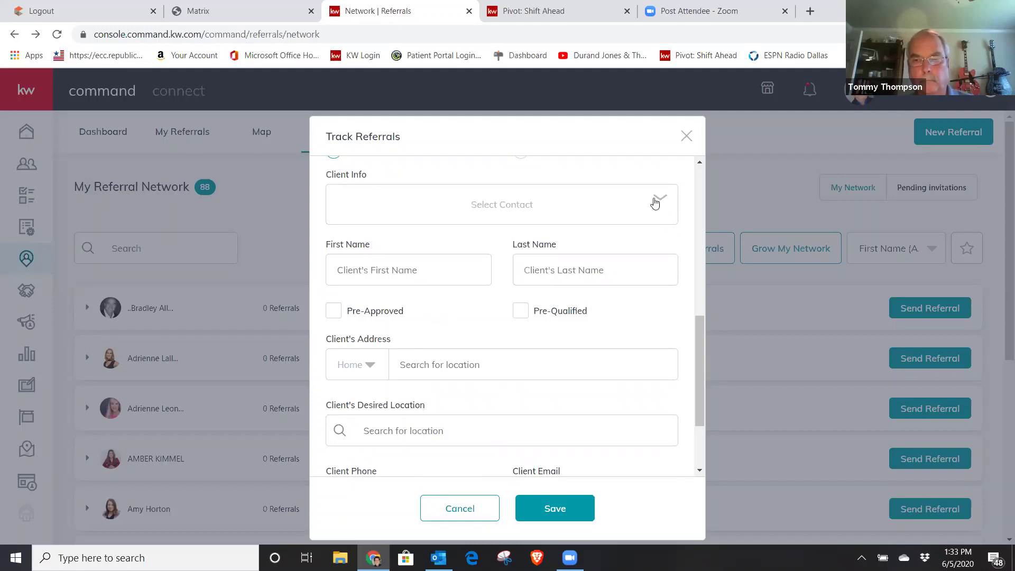
pyautogui.click(658, 196)
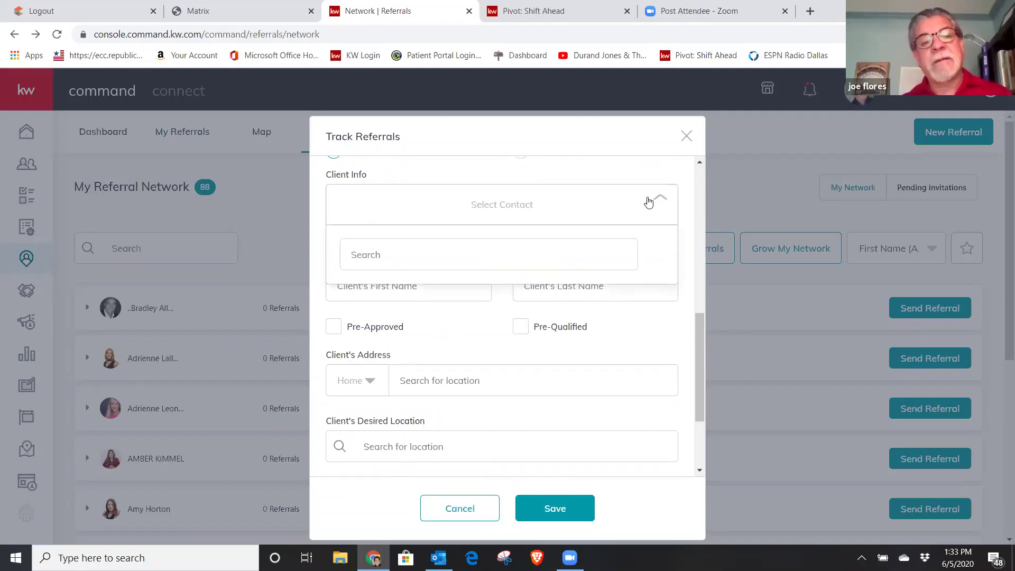
pyautogui.click(560, 263)
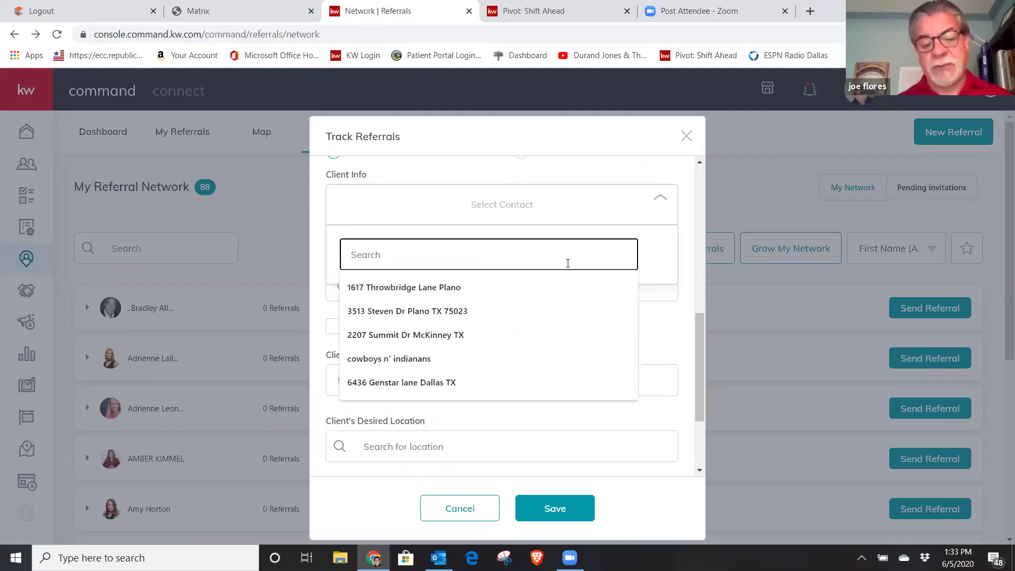
pyautogui.write('joe')
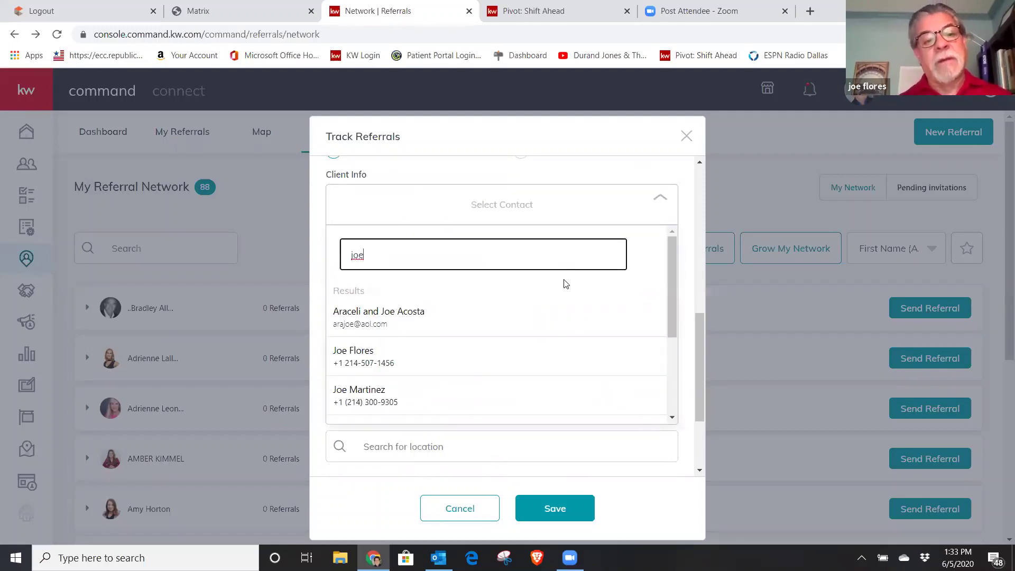
pyautogui.click(412, 361)
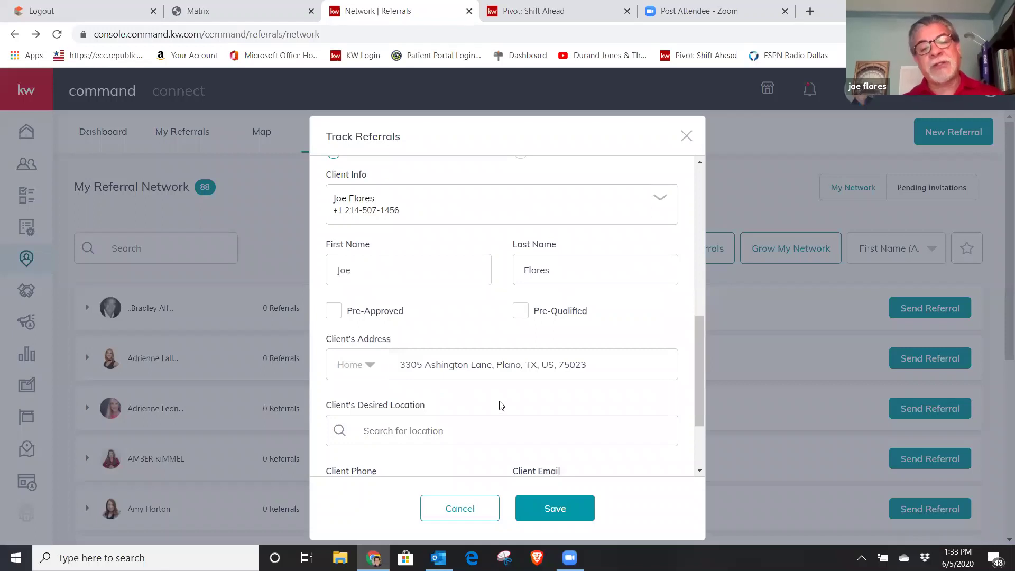
# Review the tracked referral's client details and terms, and close the Track Referrals form without saving.
pyautogui.moveTo(702, 387); pyautogui.dragTo(703, 238)
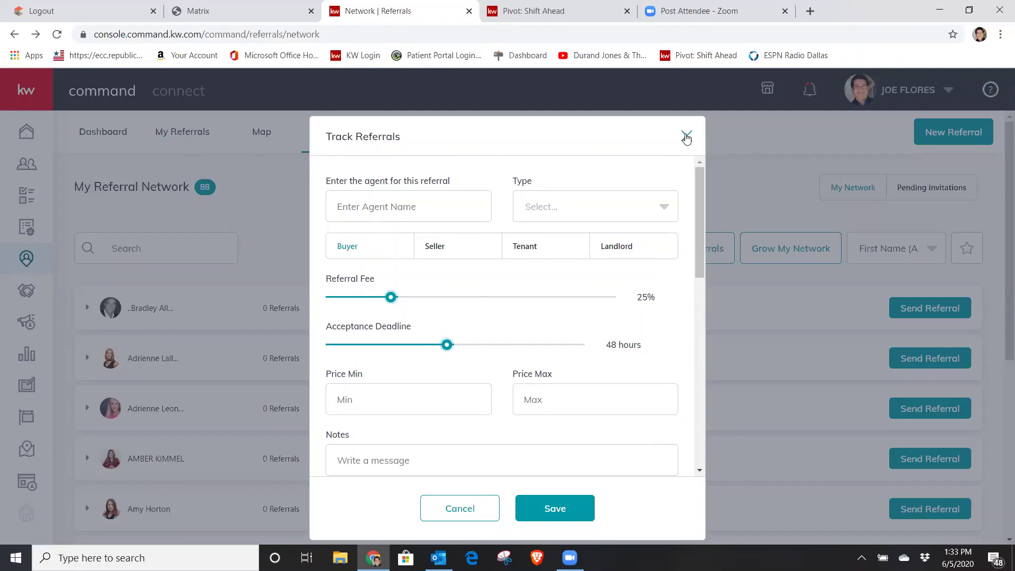
pyautogui.click(686, 139)
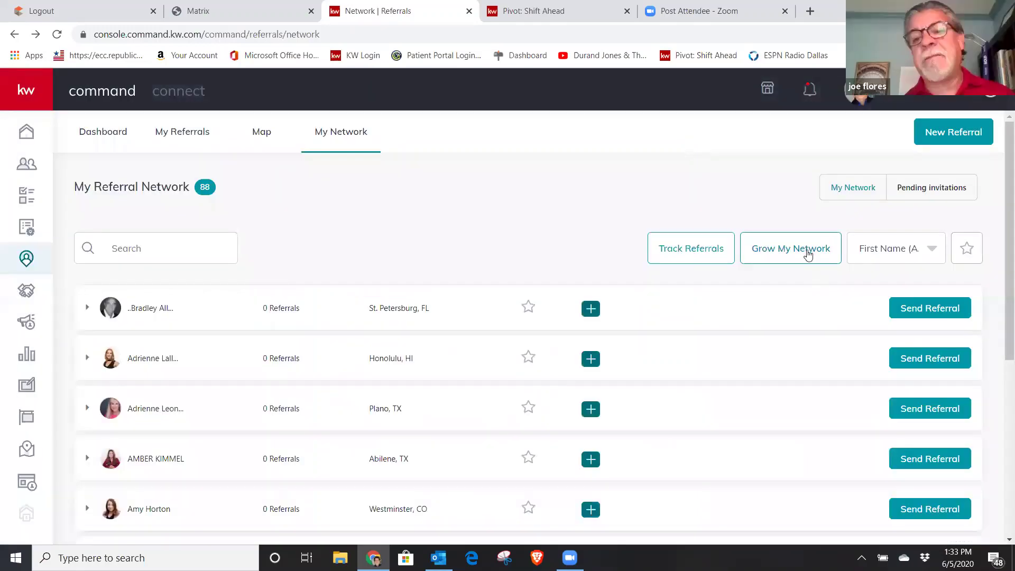
# View the Grow My Network map from My Network, and return through the network list to the referrals Dashboard overview.
pyautogui.click(807, 256)
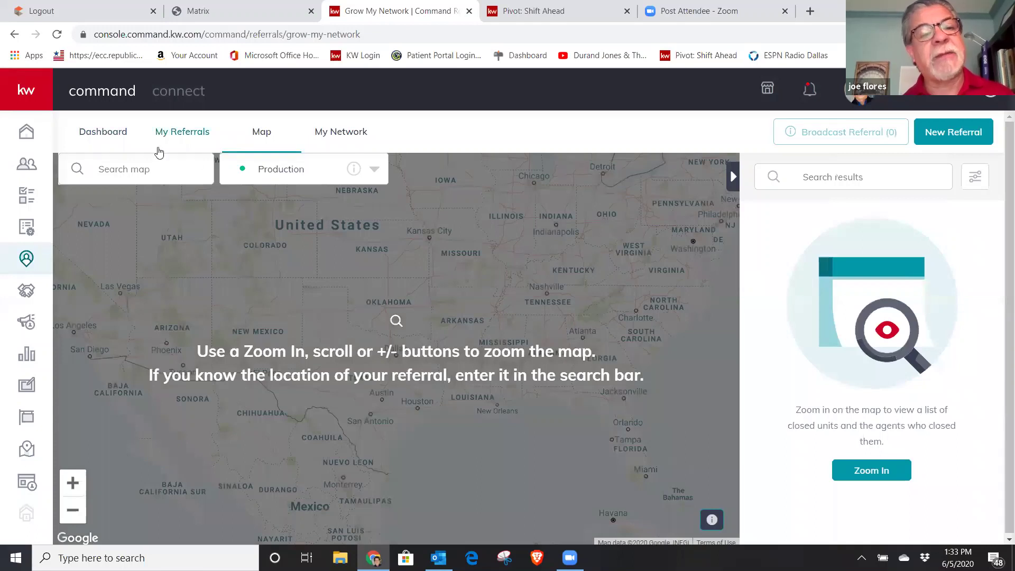
pyautogui.click(317, 135)
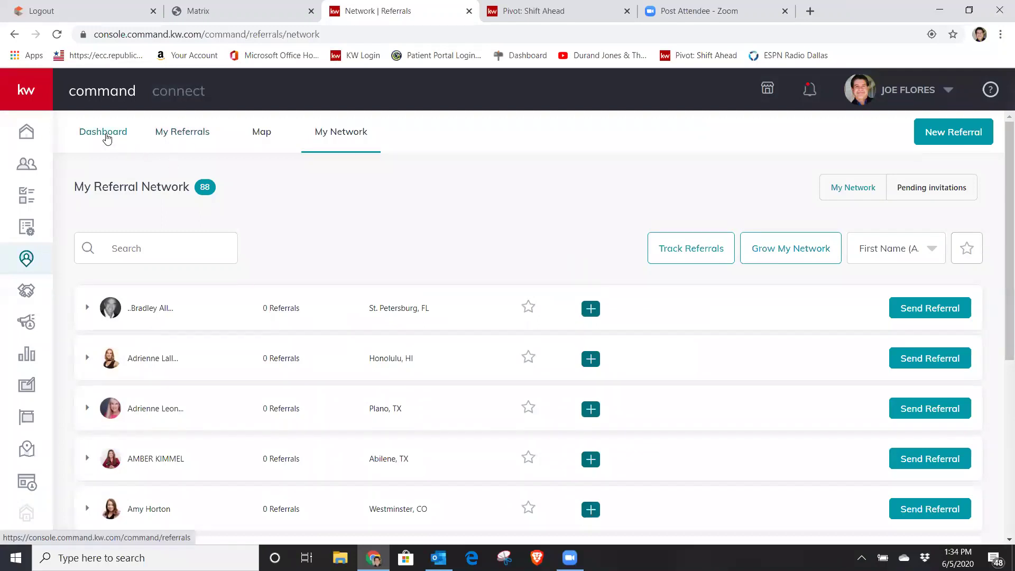
pyautogui.click(106, 139)
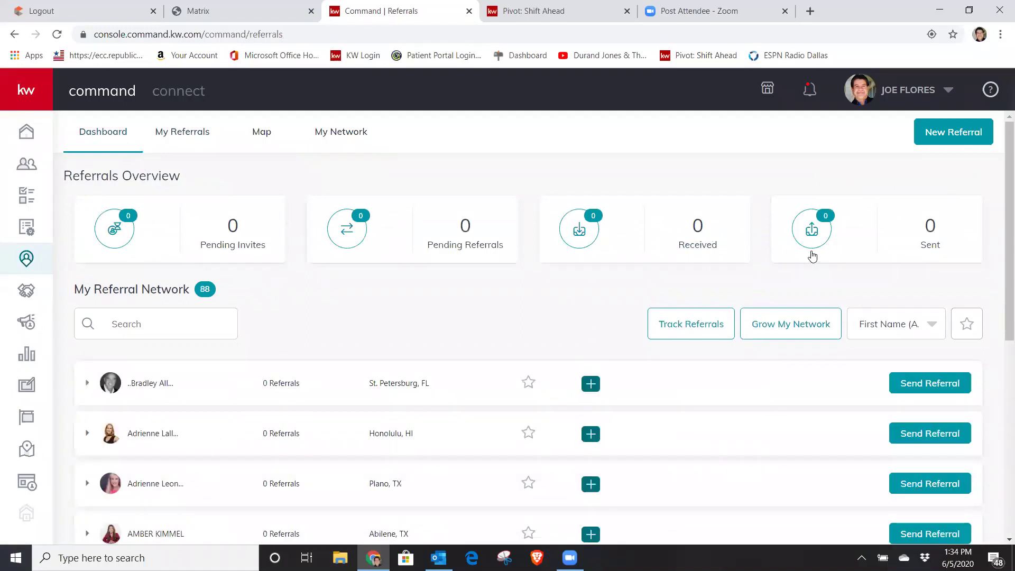
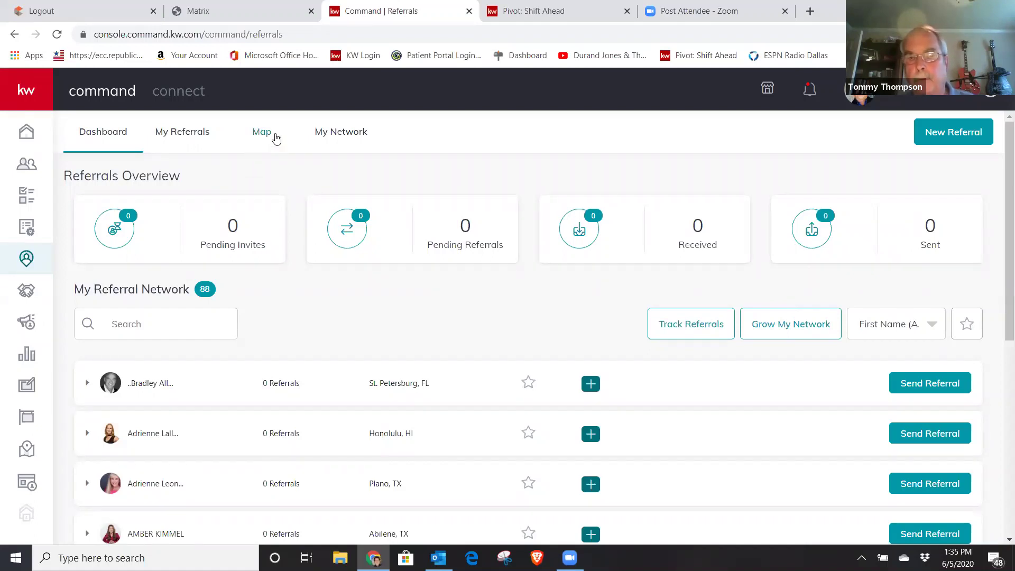
# Explore the referrals map from the full United States view down to the Oklahoma City region.
pyautogui.click(265, 138)
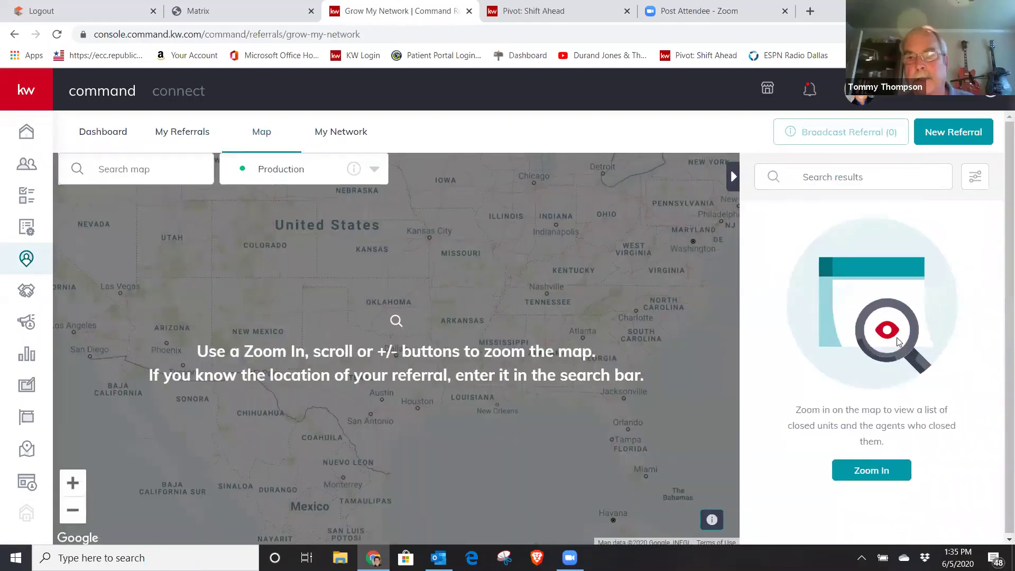
pyautogui.scroll(-2, 633, 421)
pyautogui.scroll(3, 633, 426)
pyautogui.scroll(2, 633, 426)
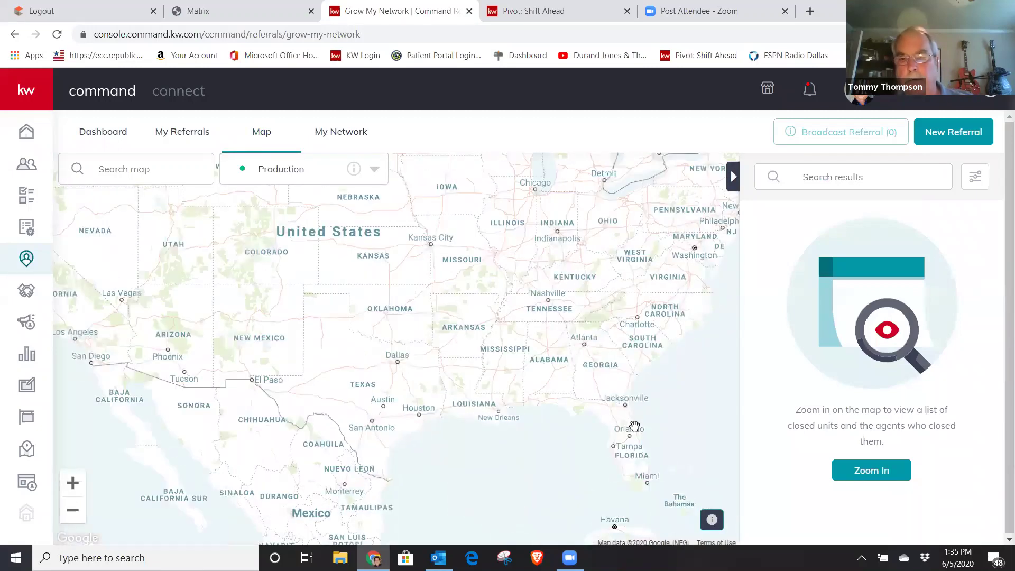
pyautogui.moveTo(403, 319); pyautogui.dragTo(586, 427)
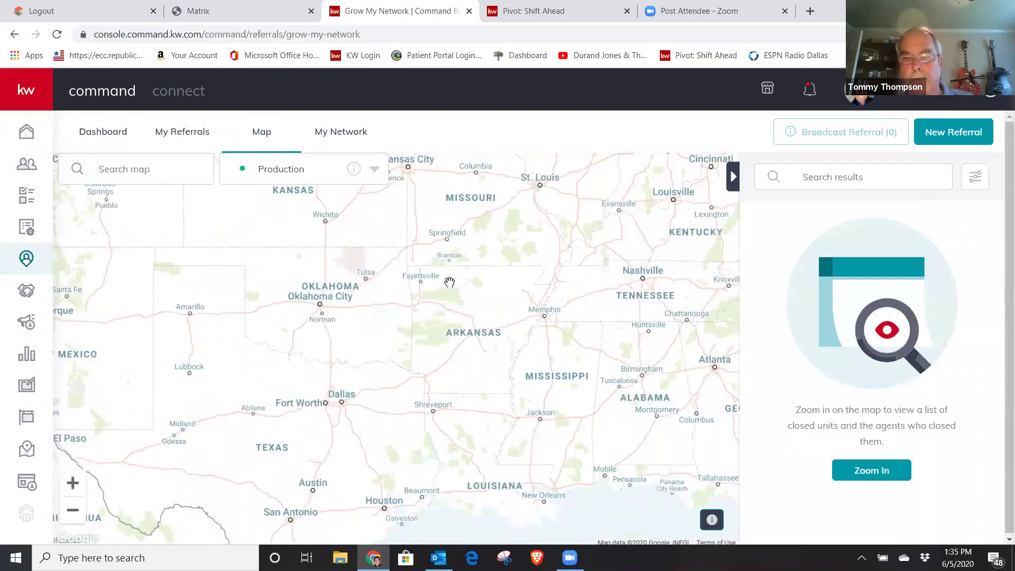
pyautogui.scroll(2, 459, 345)
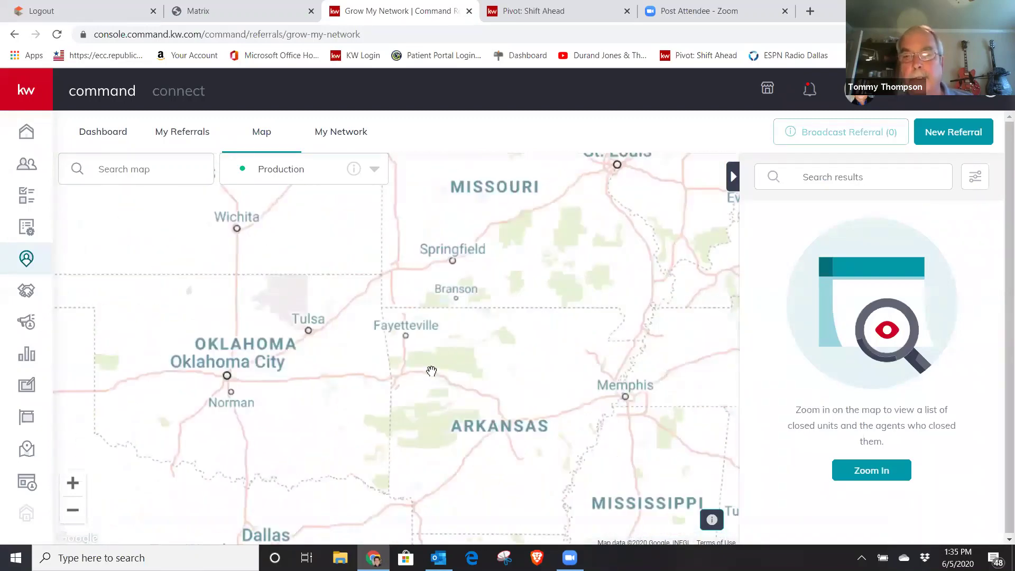
pyautogui.moveTo(459, 369); pyautogui.dragTo(564, 356)
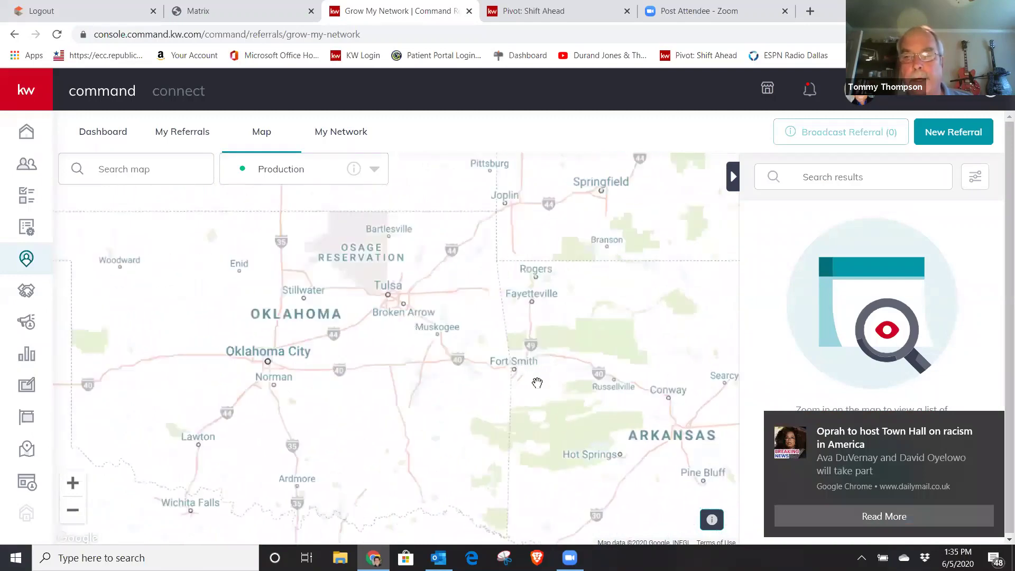
pyautogui.scroll(1, 537, 382)
pyautogui.moveTo(681, 358); pyautogui.dragTo(703, 363)
pyautogui.moveTo(387, 380); pyautogui.dragTo(619, 368)
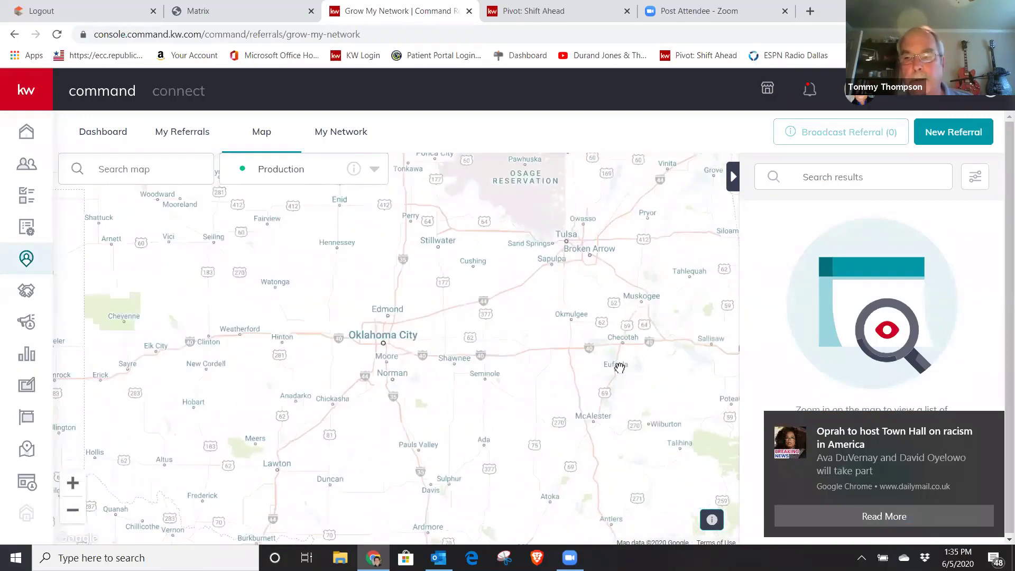
pyautogui.scroll(1, 619, 367)
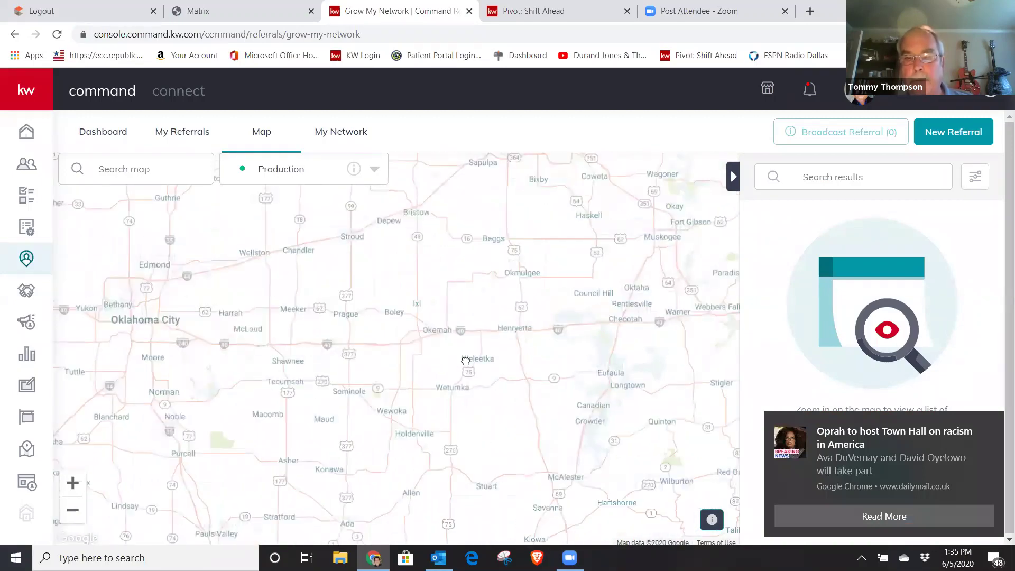
pyautogui.moveTo(454, 360); pyautogui.dragTo(761, 326)
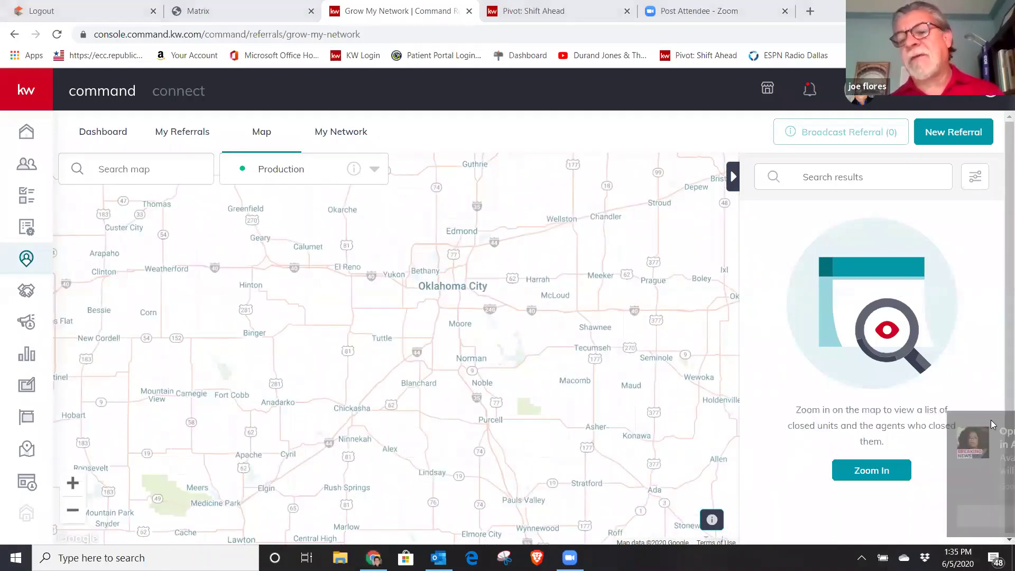
# Review the agent filters for KW specializations, closed units, listings sold, buy sides, leases and events, and dismiss them without applying any.
pyautogui.click(975, 177)
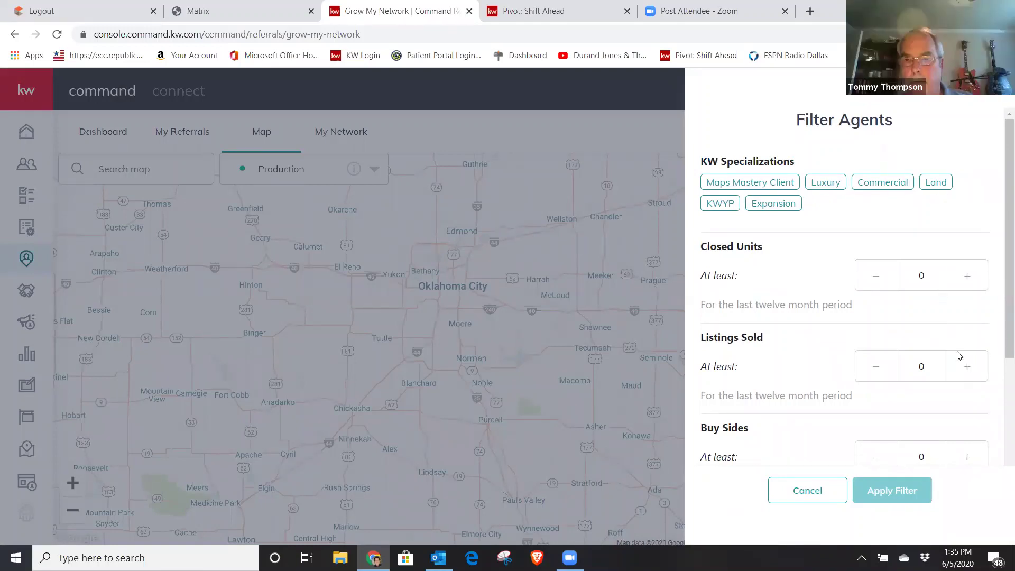
pyautogui.moveTo(1000, 306); pyautogui.dragTo(1001, 444)
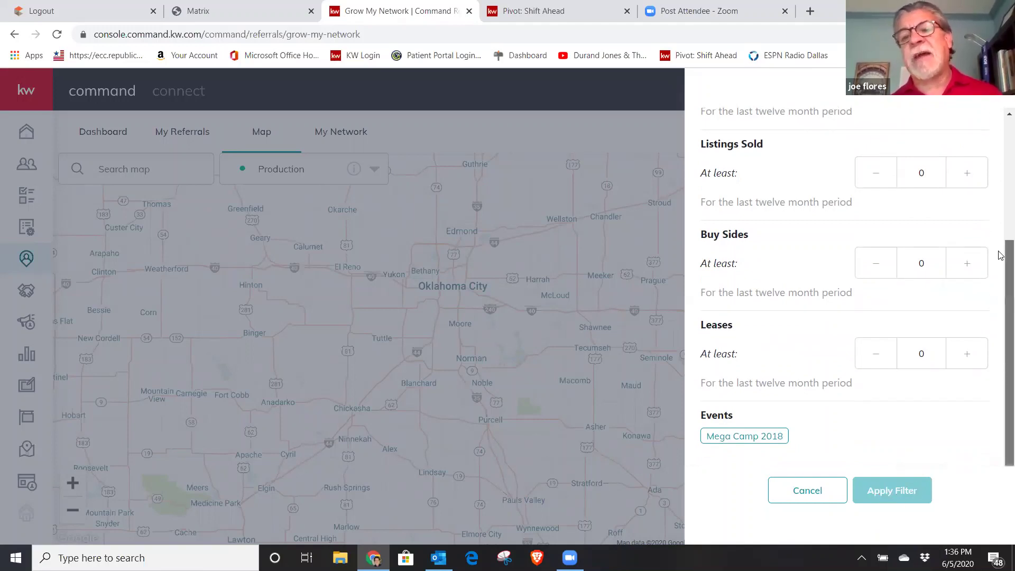
pyautogui.scroll(4, 999, 206)
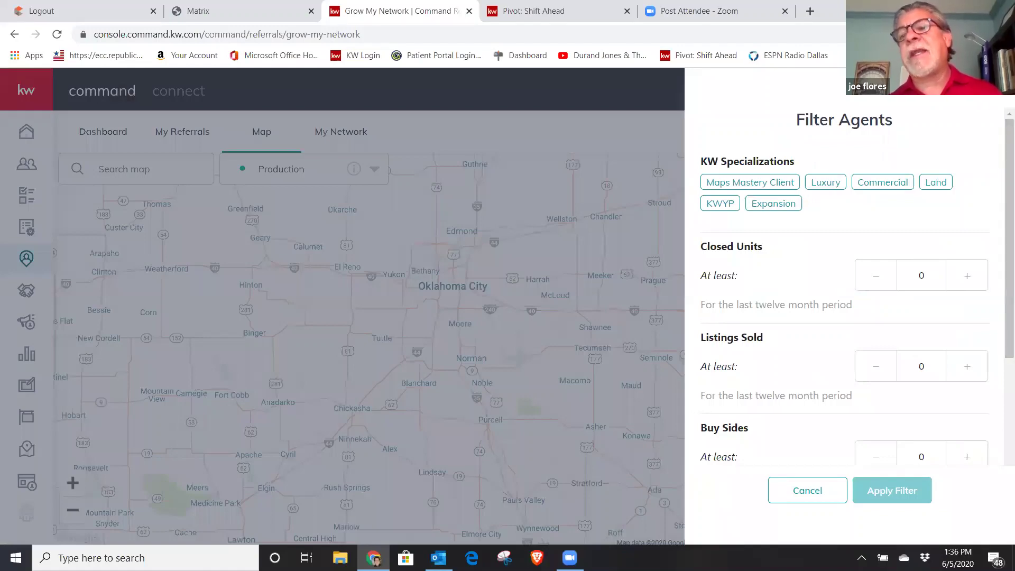
pyautogui.press('Escape')
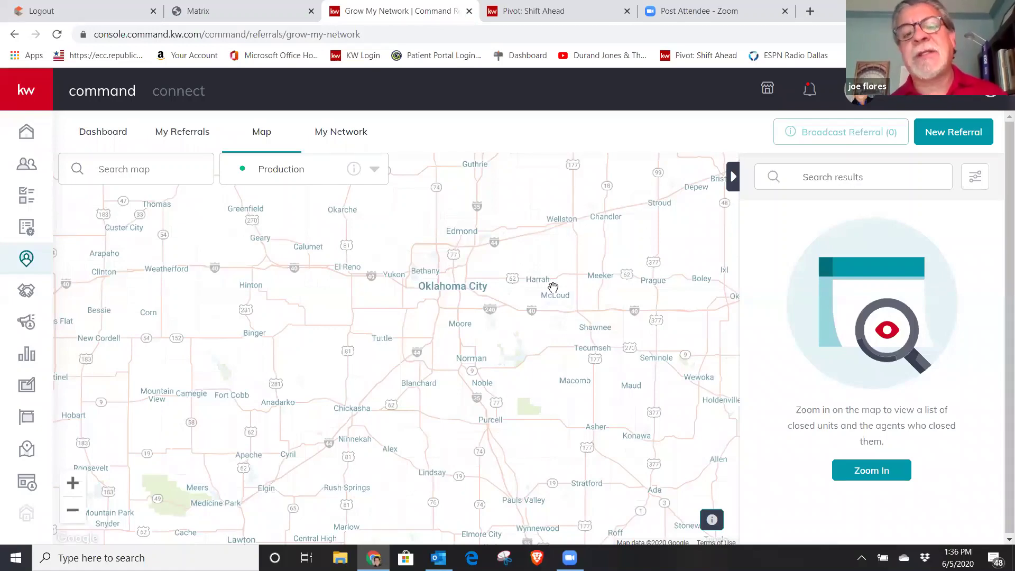
# Narrow the production map to the area northeast of Norman, Oklahoma until a Broadcast Referral can be sent to its agents.
pyautogui.scroll(1, 550, 300)
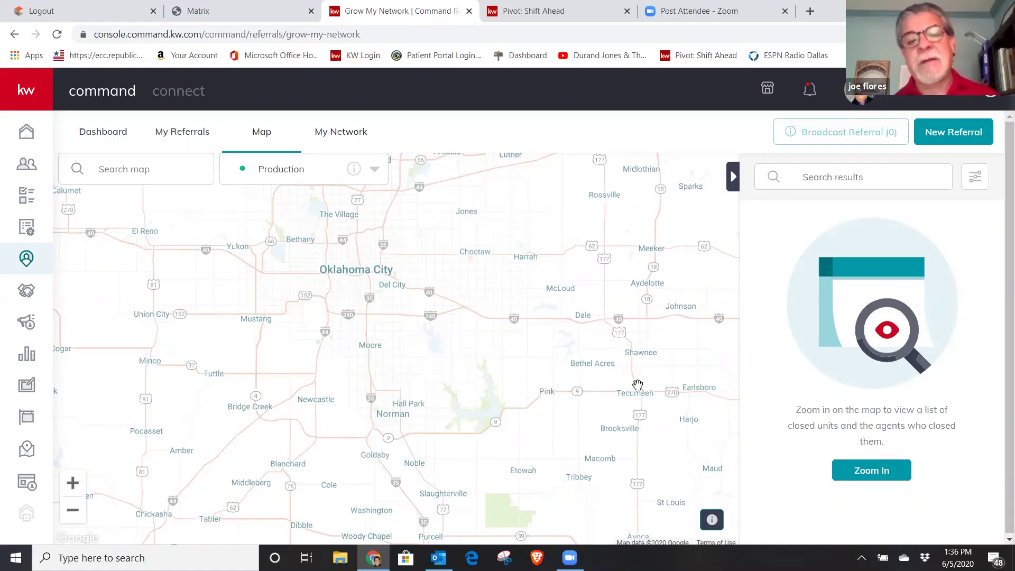
pyautogui.scroll(1, 634, 385)
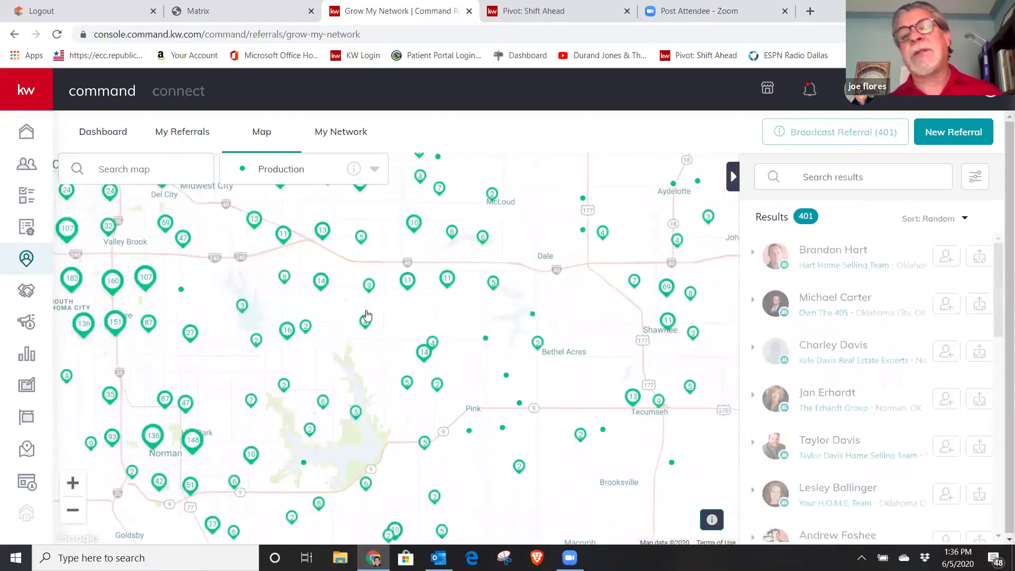
pyautogui.moveTo(443, 311); pyautogui.dragTo(466, 304)
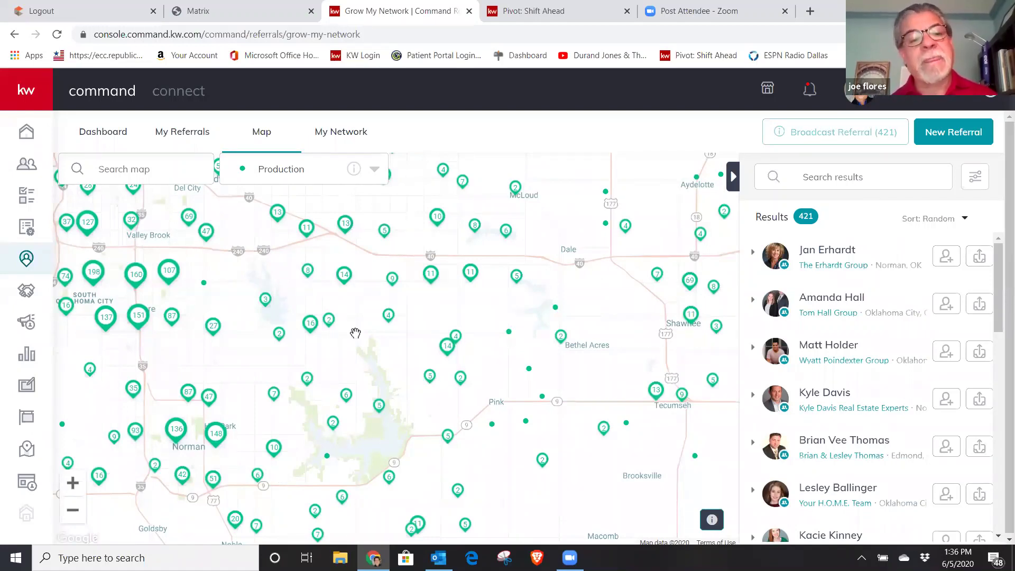
pyautogui.moveTo(349, 350); pyautogui.dragTo(517, 332)
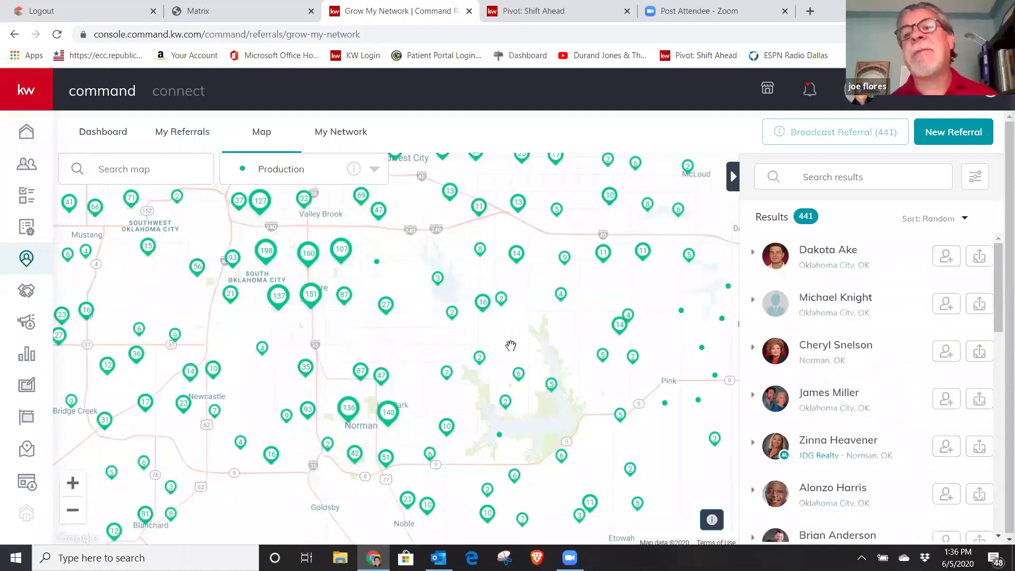
pyautogui.scroll(1, 516, 352)
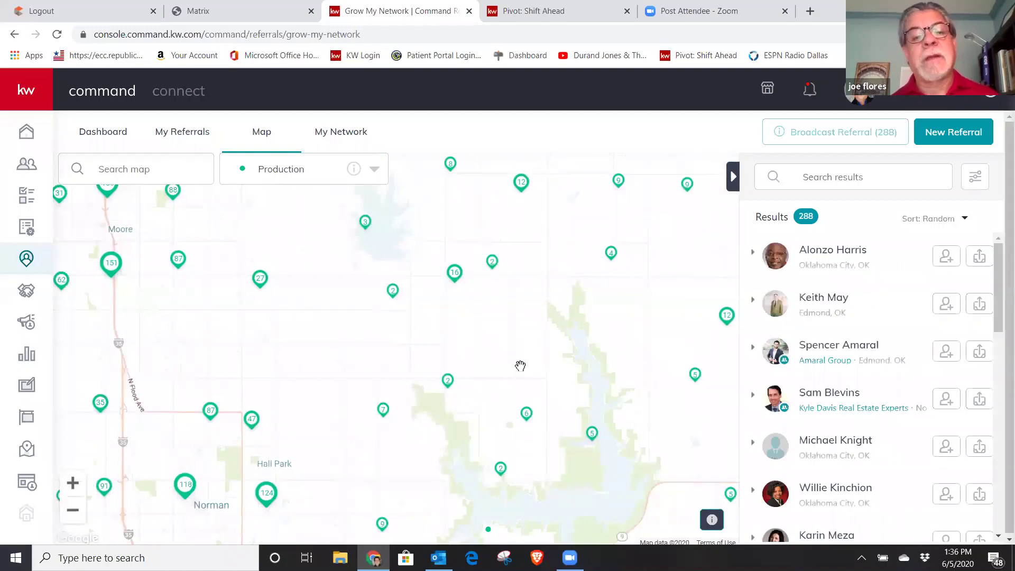
pyautogui.scroll(1, 520, 364)
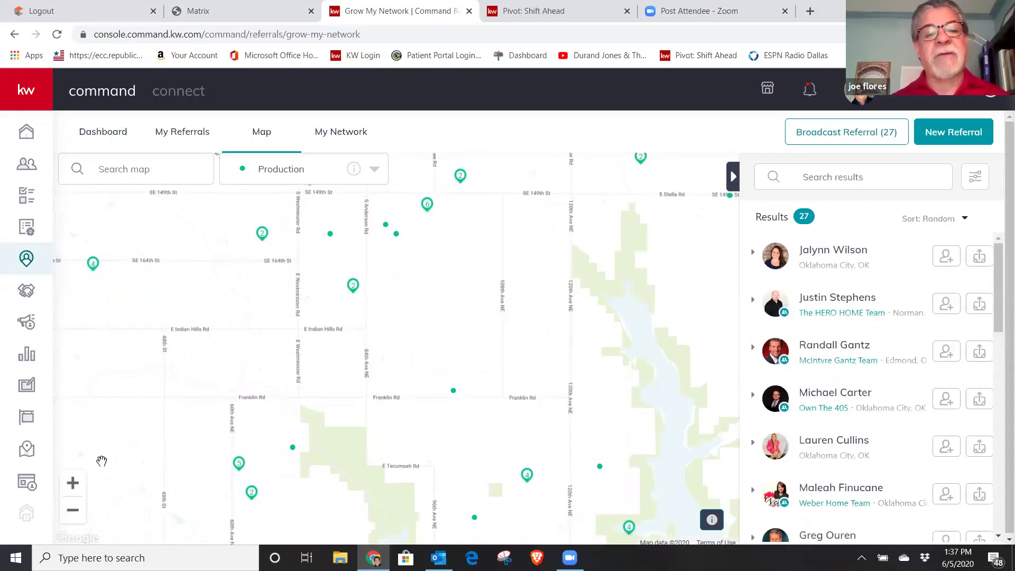
# View the Send Broadcast form for the agents in the mapped area and close it without sending.
pyautogui.click(840, 136)
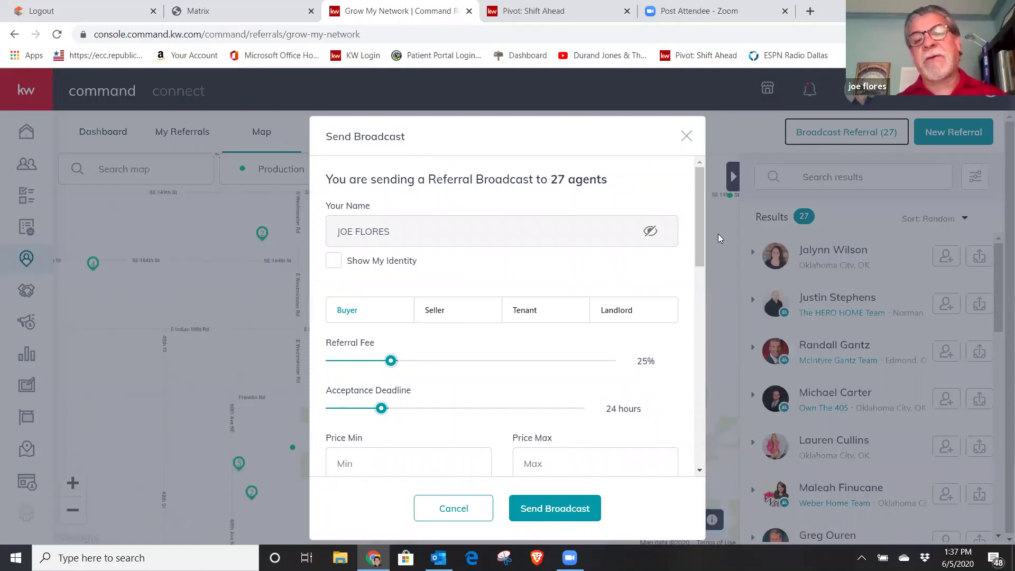
pyautogui.moveTo(704, 238); pyautogui.dragTo(695, 153)
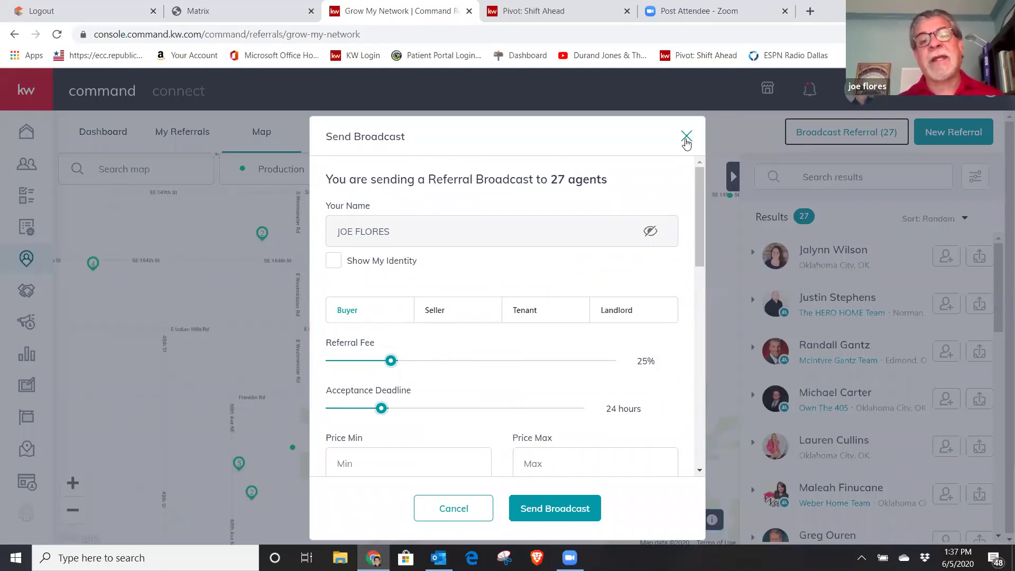
pyautogui.click(686, 138)
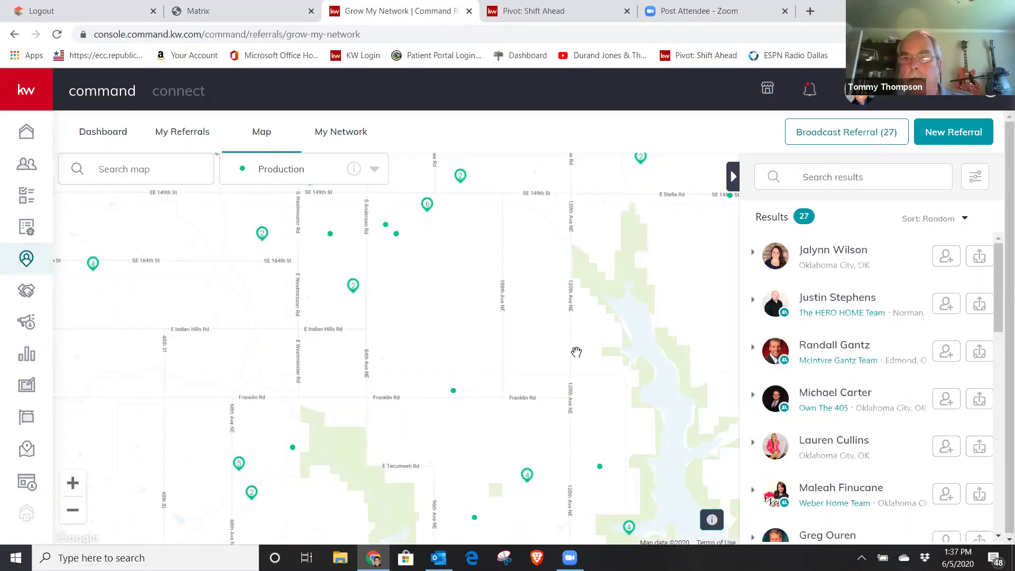
# Reframe the production map on the area northeast of Norman and start a Broadcast Referral to the agents in it.
pyautogui.scroll(1, 571, 345)
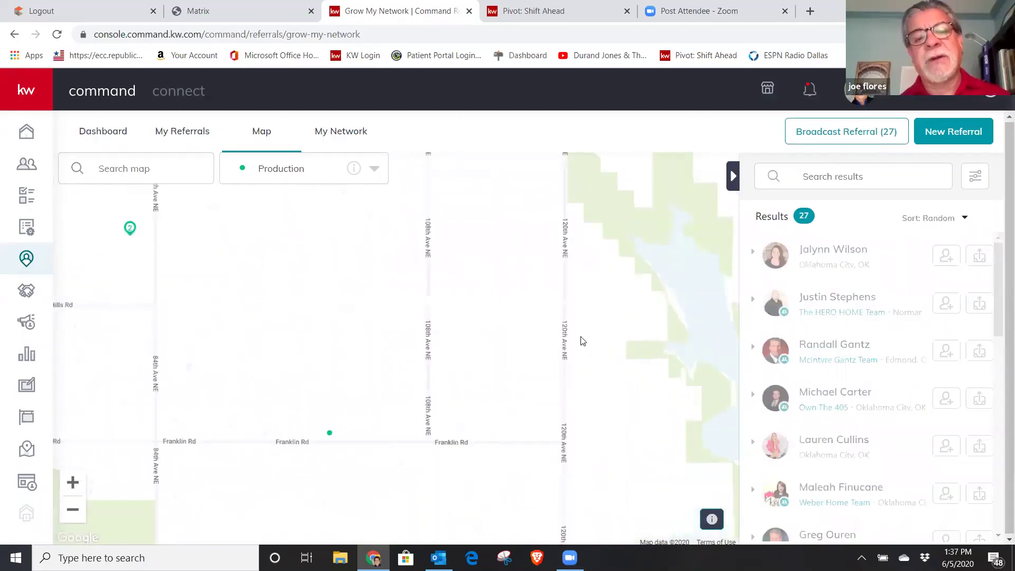
pyautogui.scroll(-1, 580, 336)
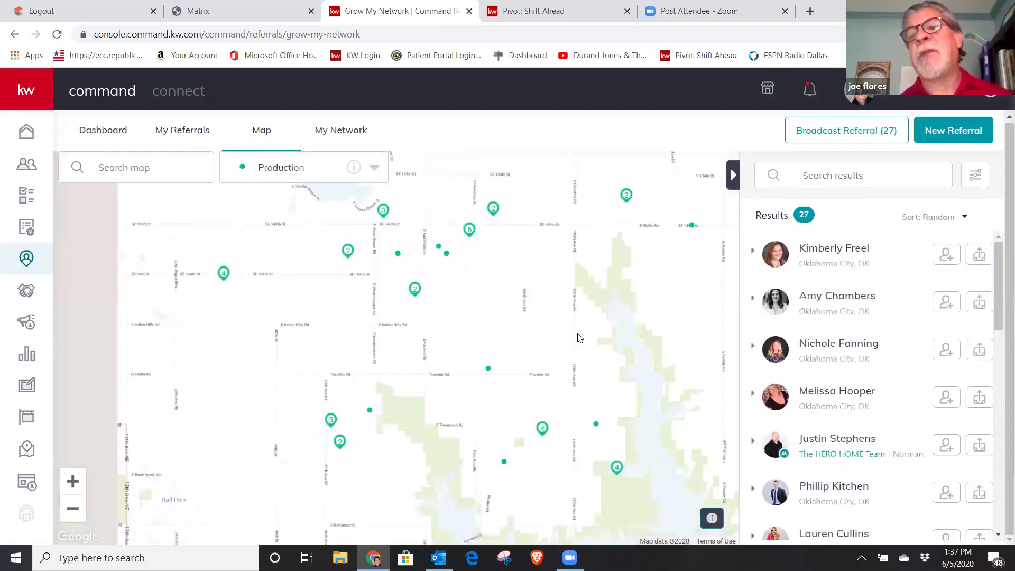
pyautogui.scroll(-2, 580, 336)
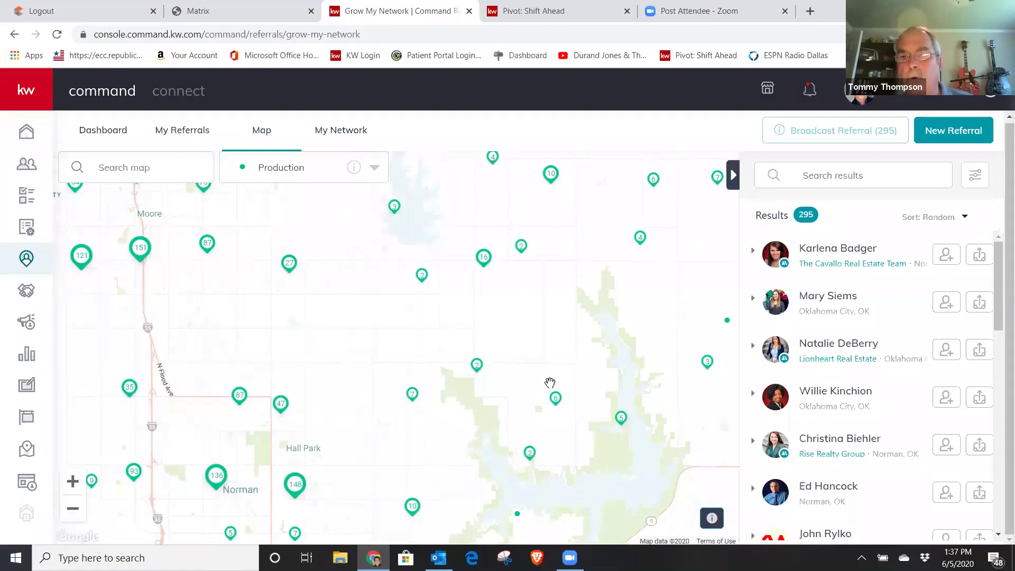
pyautogui.scroll(2, 549, 382)
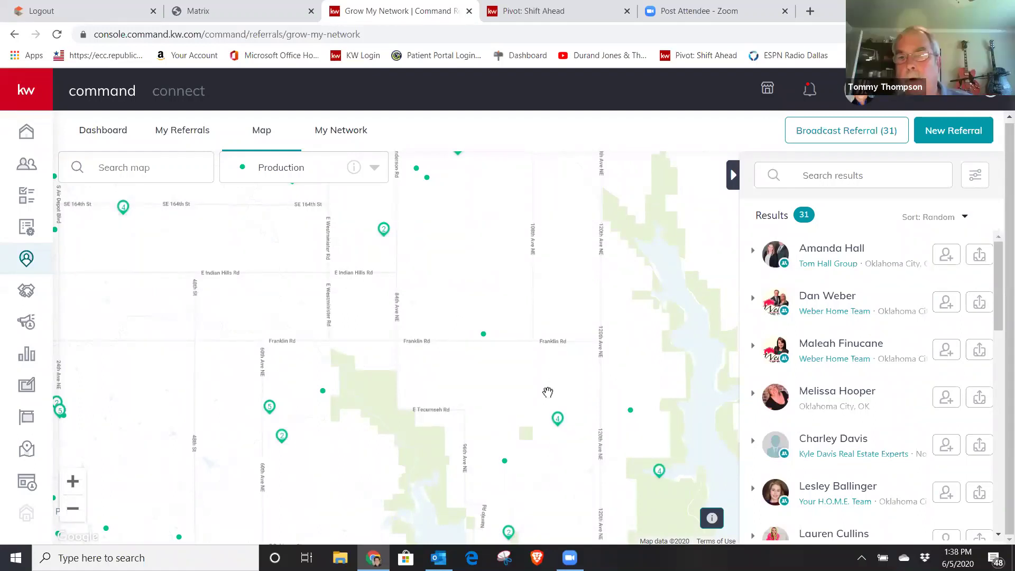
pyautogui.click(809, 130)
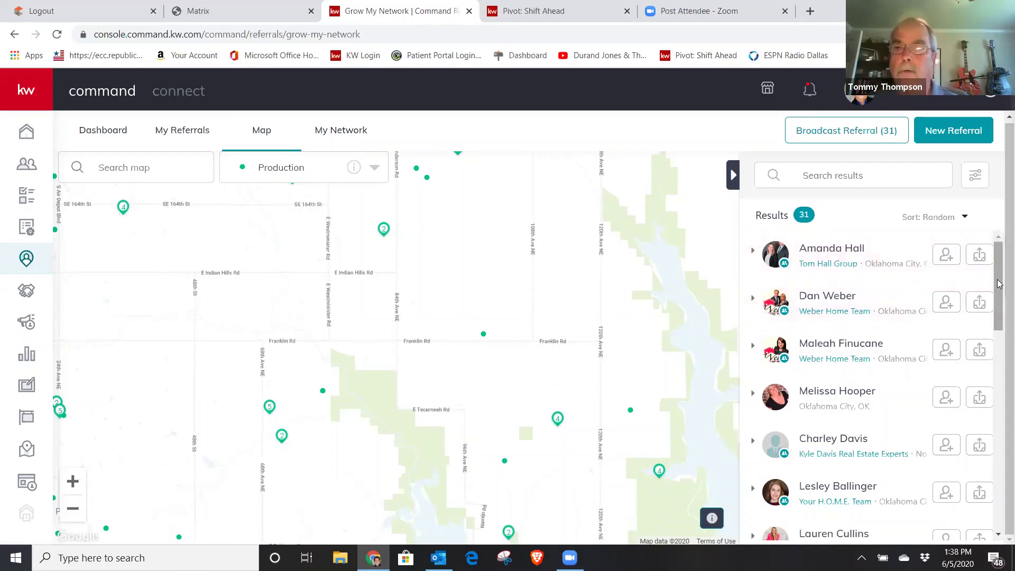
pyautogui.click(854, 135)
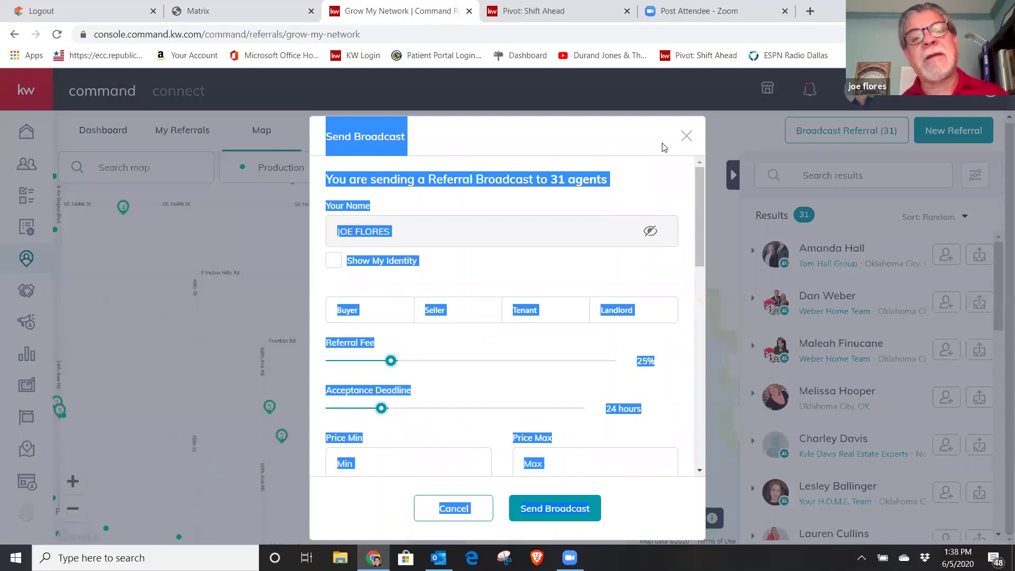
# Review the Send Broadcast form from the client type, referral fee and acceptance deadline down to the transaction timeline.
pyautogui.click(658, 192)
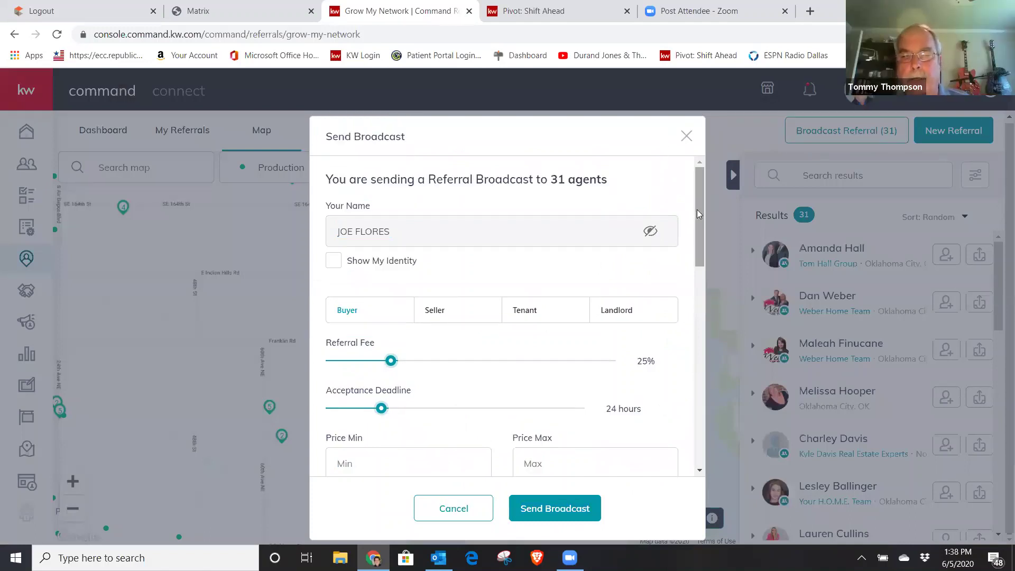
pyautogui.scroll(-3, 700, 263)
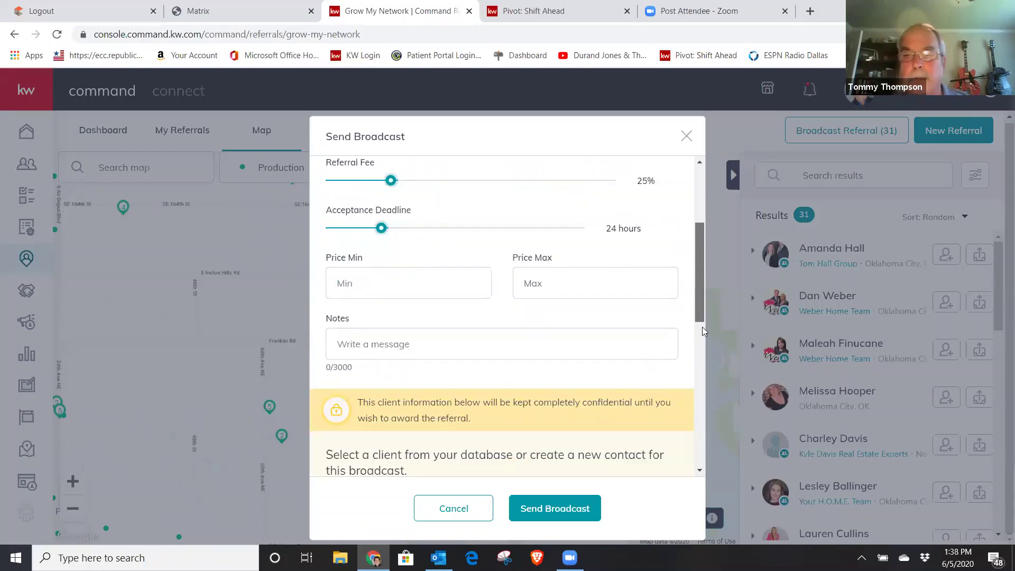
pyautogui.scroll(-4, 702, 326)
pyautogui.scroll(-3, 708, 421)
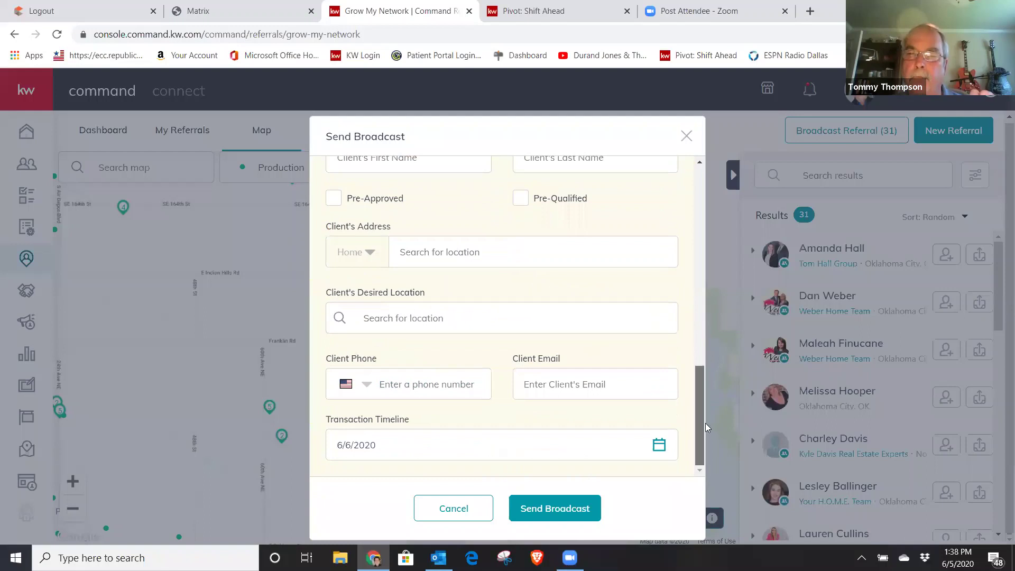
pyautogui.scroll(7, 696, 426)
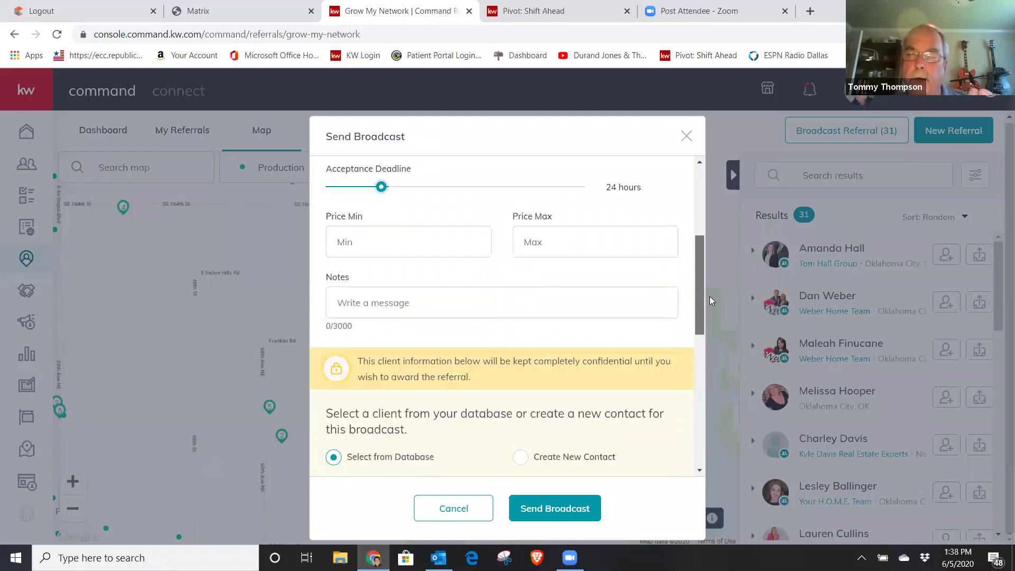
pyautogui.scroll(4, 709, 300)
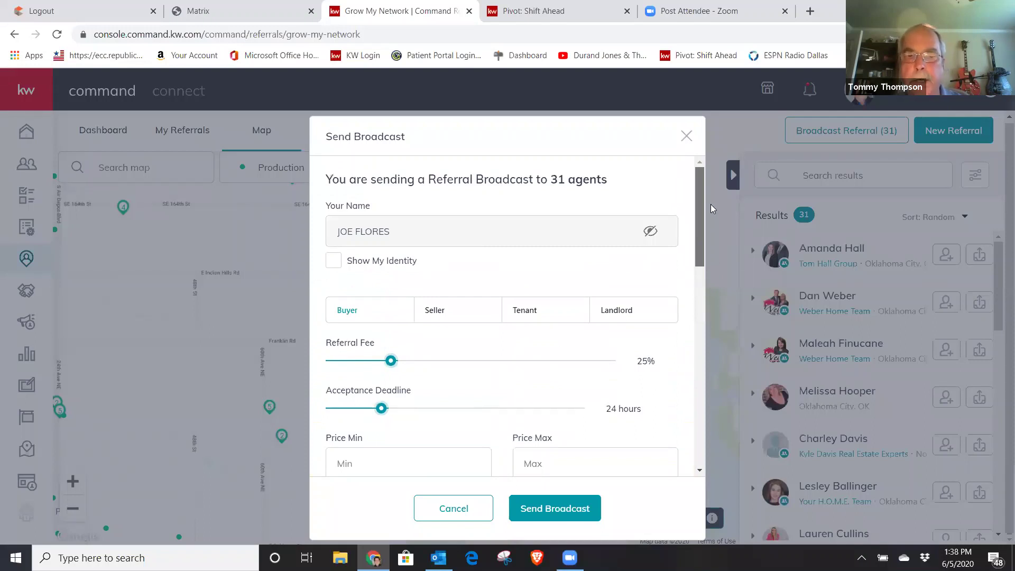
pyautogui.click(699, 208)
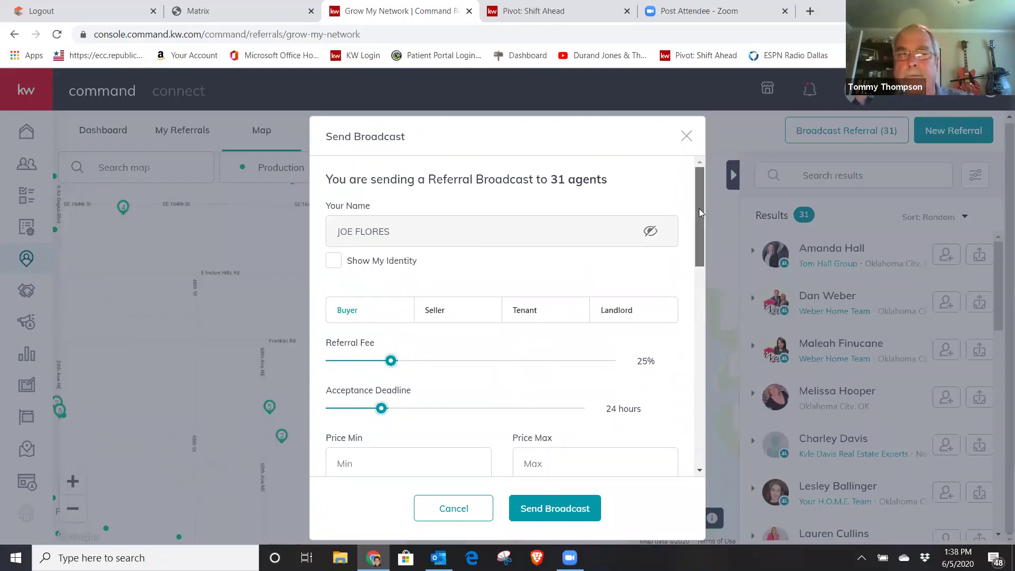
# Examine the broadcast form's confidential client information fields and notes, then close the form without sending.
pyautogui.moveTo(698, 208); pyautogui.dragTo(701, 348)
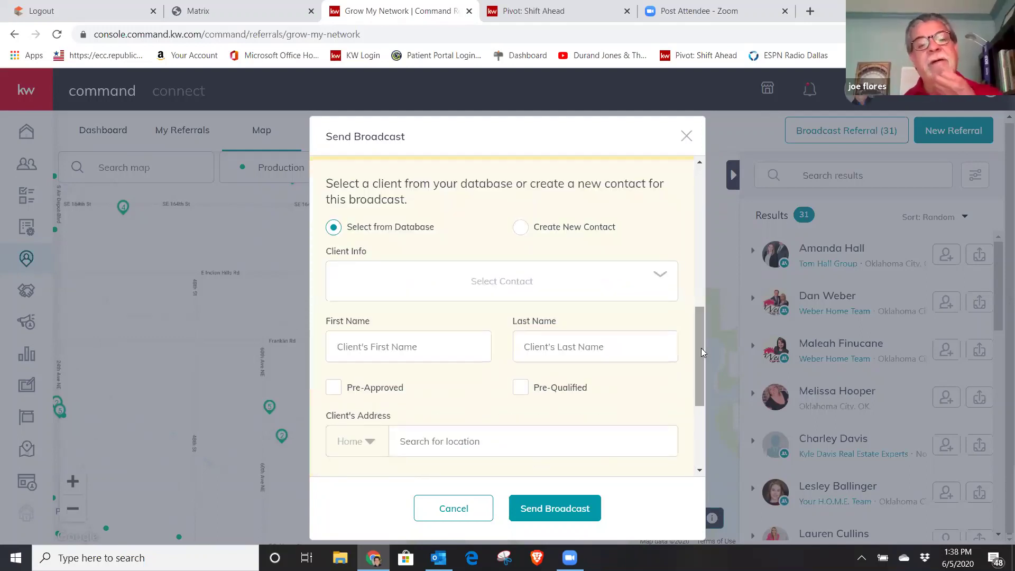
pyautogui.moveTo(701, 349)
pyautogui.mouseDown()
pyautogui.moveTo(704, 429)
pyautogui.moveTo(699, 353)
pyautogui.mouseUp()
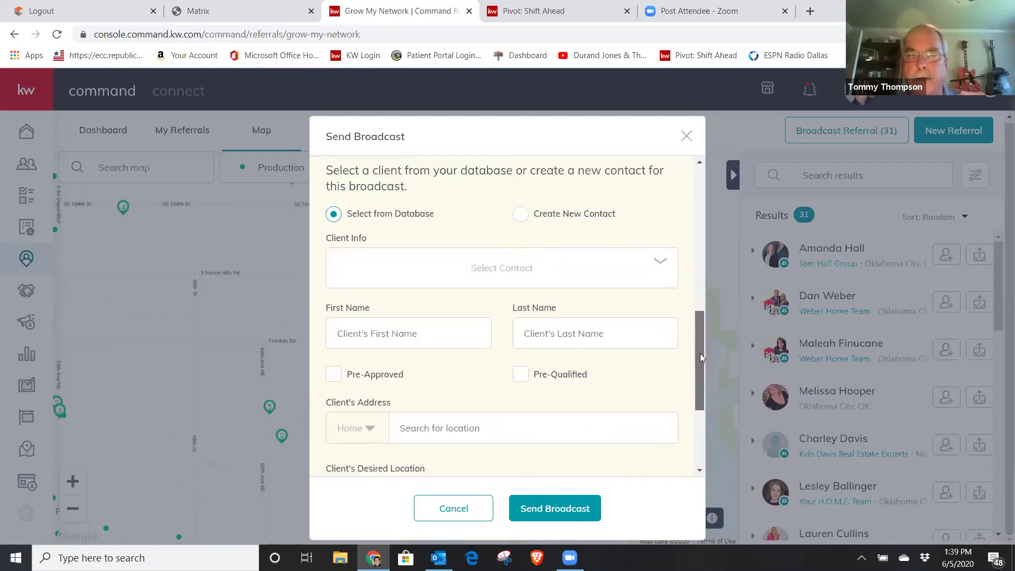
pyautogui.moveTo(700, 353); pyautogui.dragTo(699, 418)
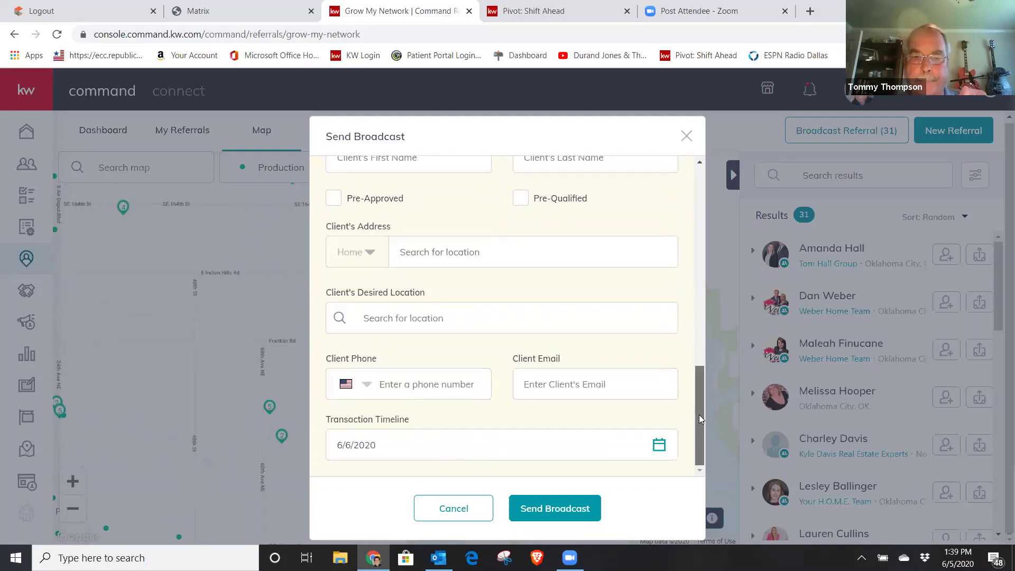
pyautogui.moveTo(698, 414); pyautogui.dragTo(697, 309)
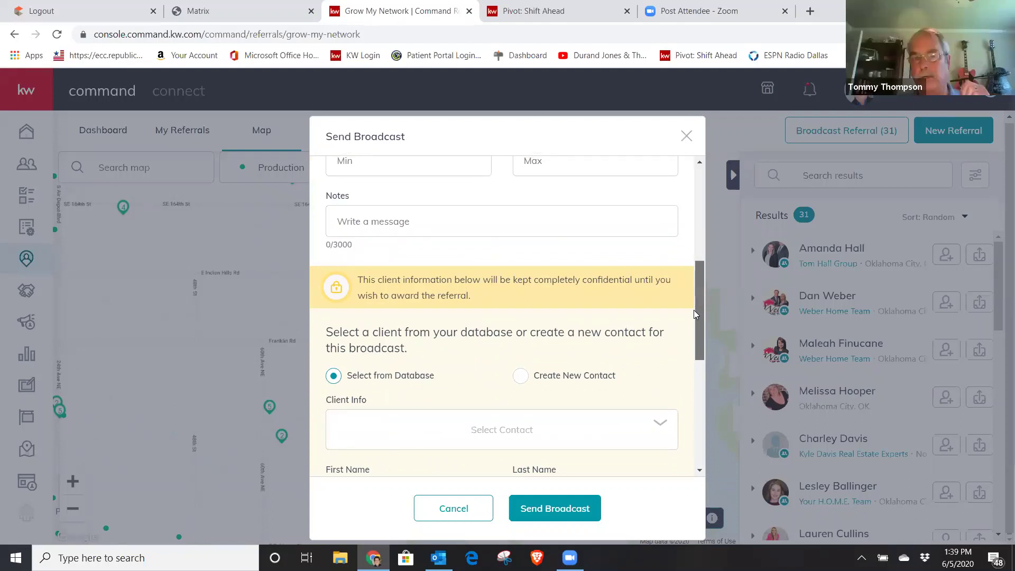
pyautogui.moveTo(694, 314); pyautogui.dragTo(650, 312)
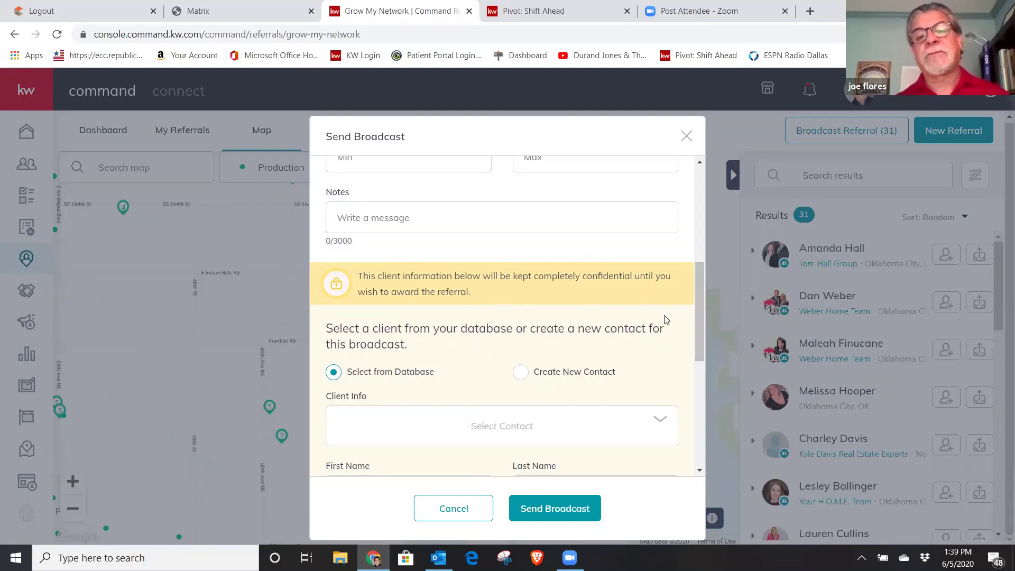
pyautogui.moveTo(699, 319); pyautogui.dragTo(705, 237)
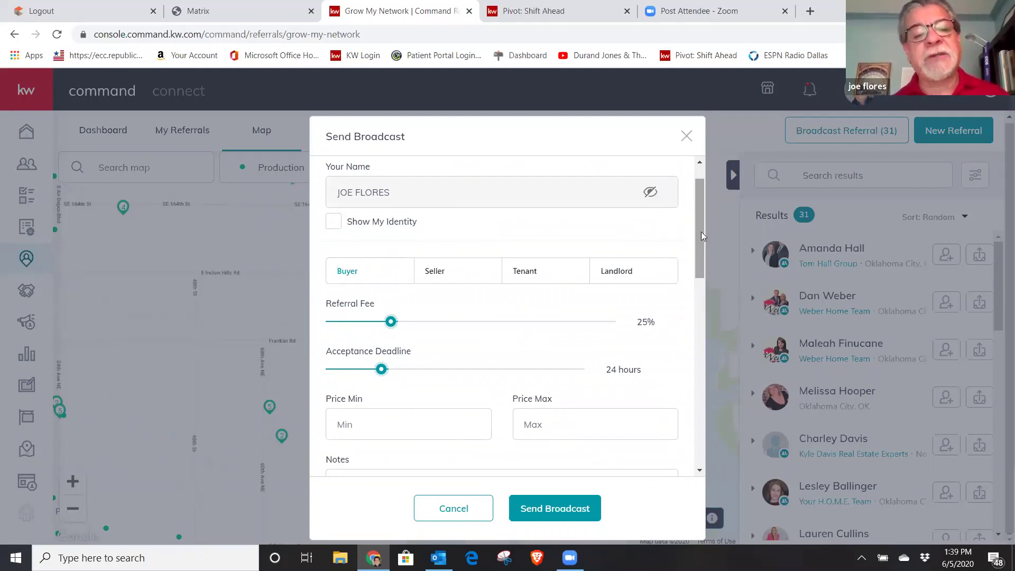
pyautogui.moveTo(699, 240); pyautogui.dragTo(697, 351)
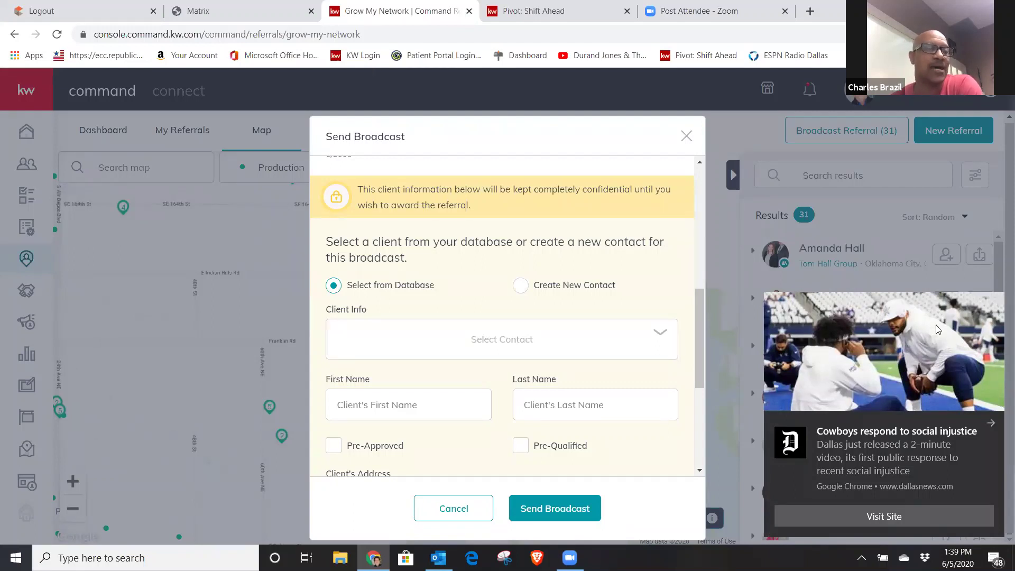
pyautogui.click(989, 424)
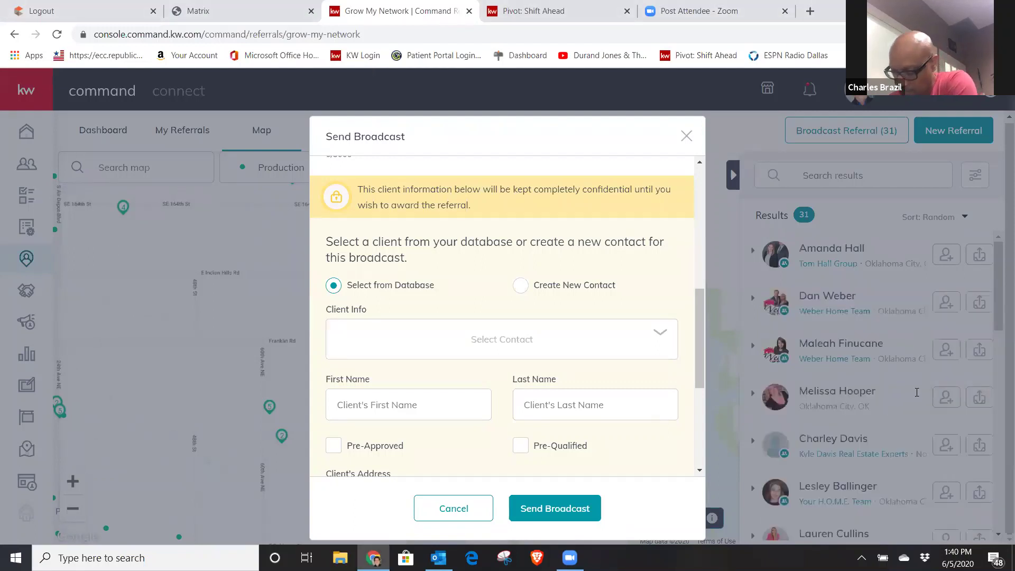
pyautogui.click(686, 138)
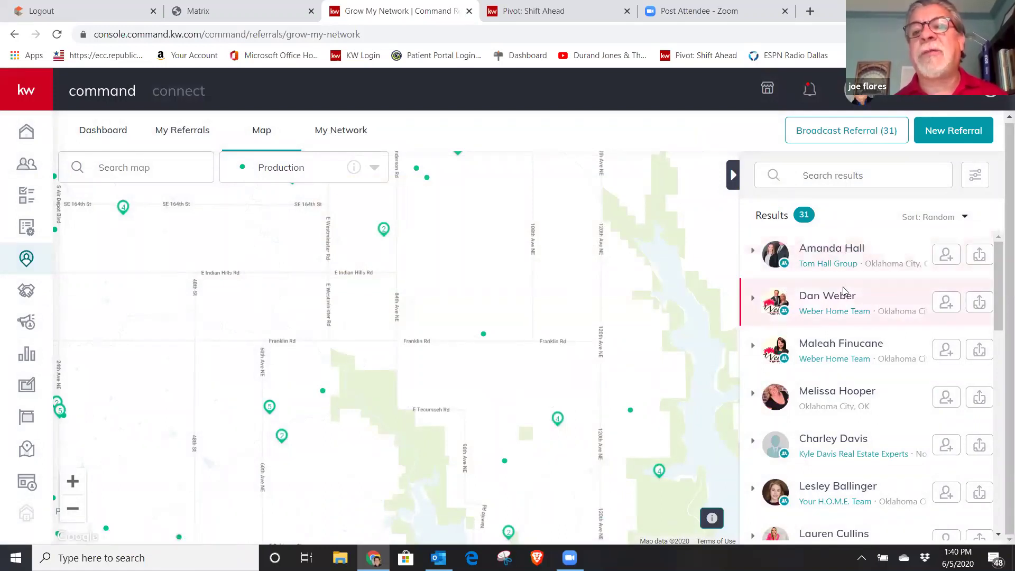
# Open the first listed agent's team and view that agent's Connect profile, including closed units, bio, contact details and service areas.
pyautogui.click(821, 262)
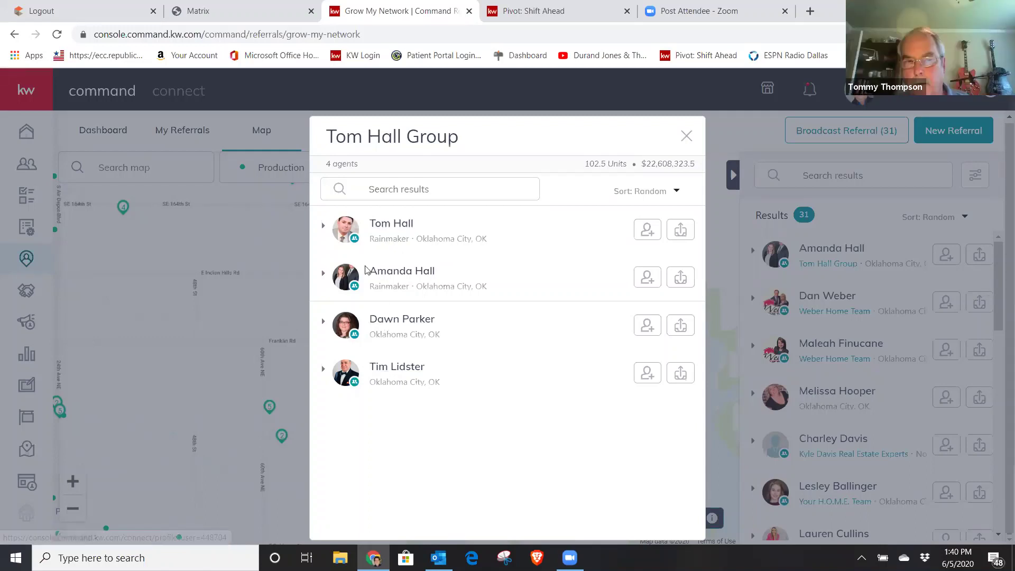
pyautogui.click(383, 274)
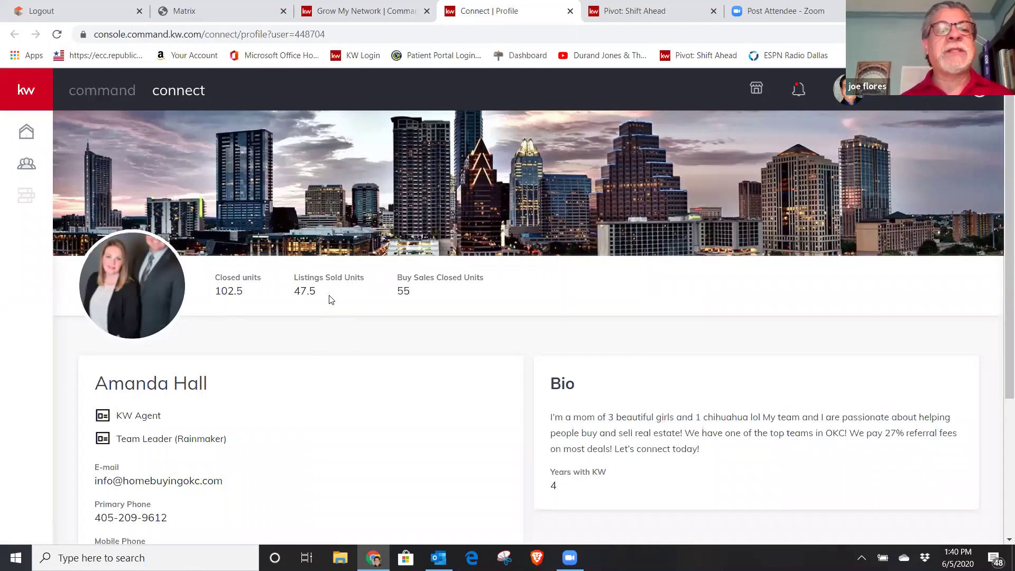
pyautogui.scroll(-4, 494, 327)
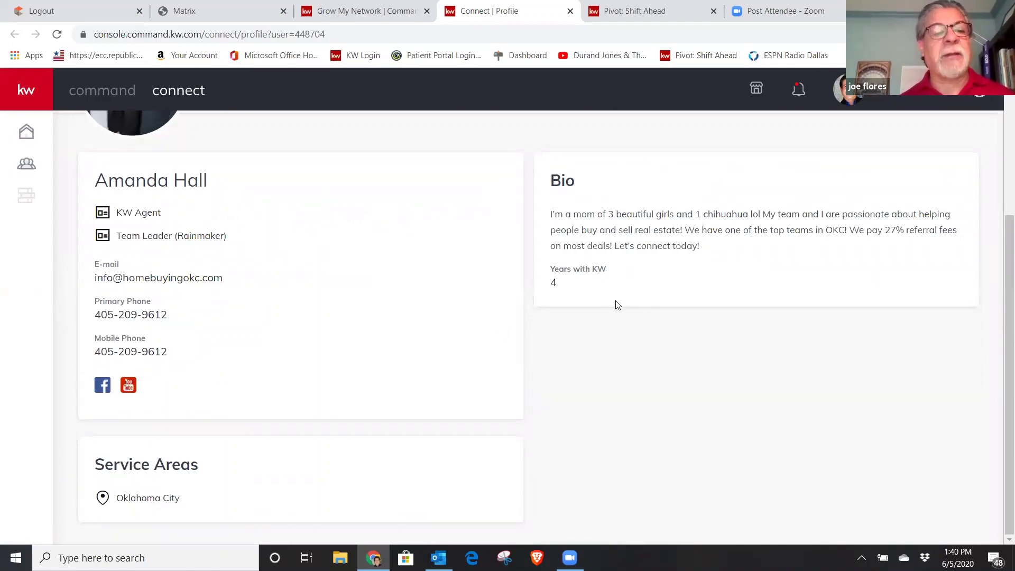
pyautogui.scroll(4, 617, 302)
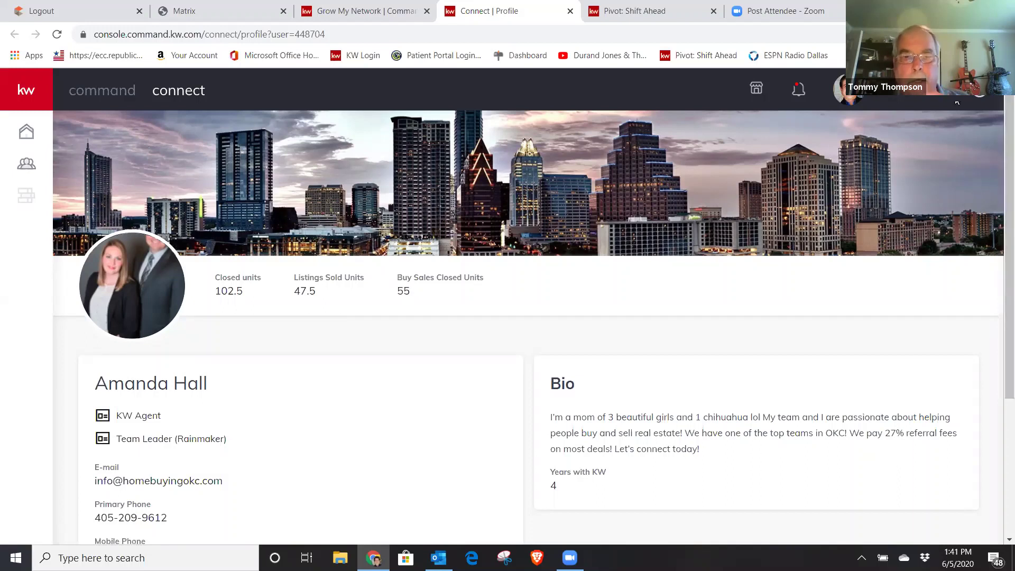
# View the Connect dashboard, return to Command and show My Network in the Referrals section.
pyautogui.click(28, 143)
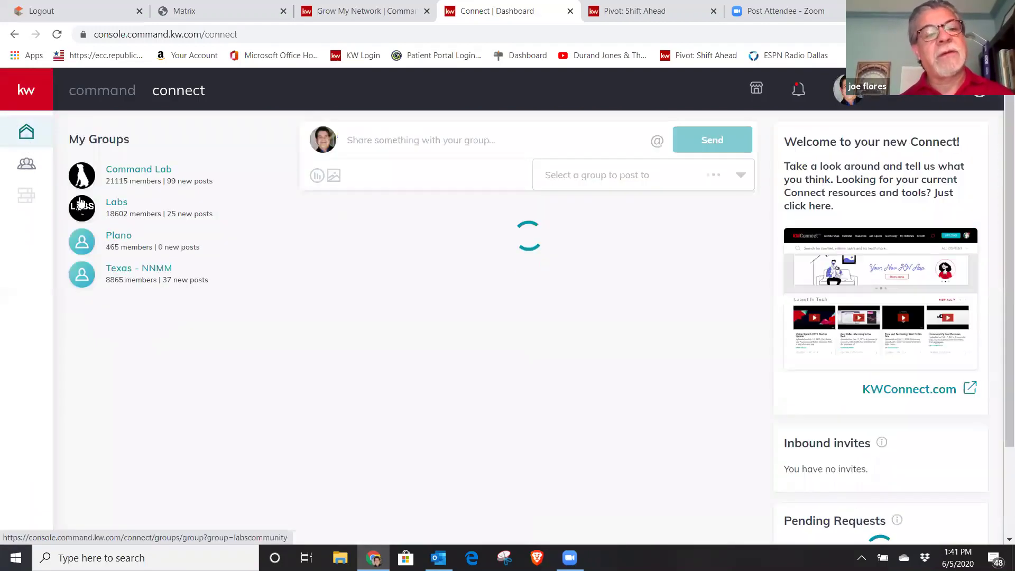
pyautogui.click(22, 135)
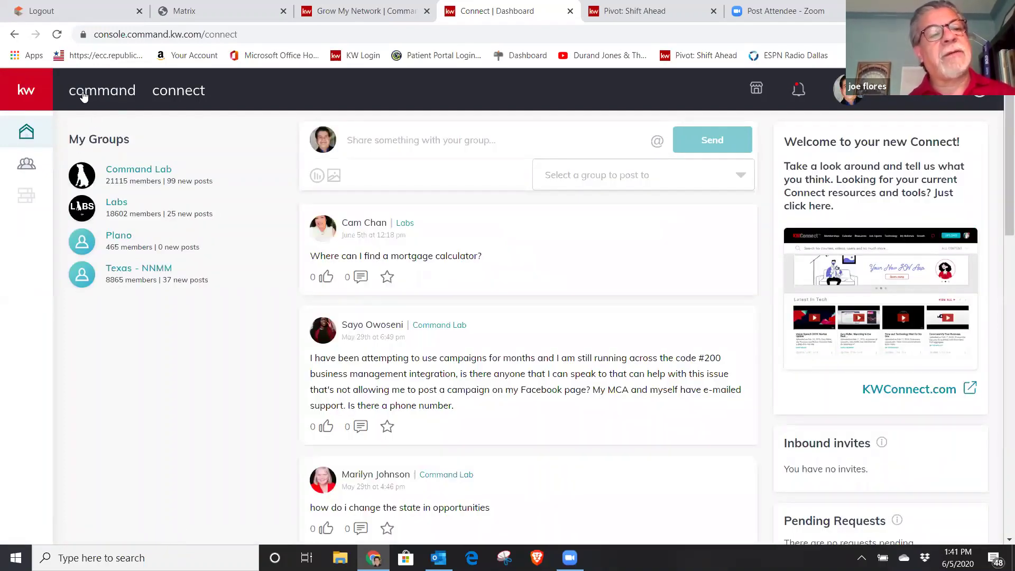
pyautogui.click(99, 94)
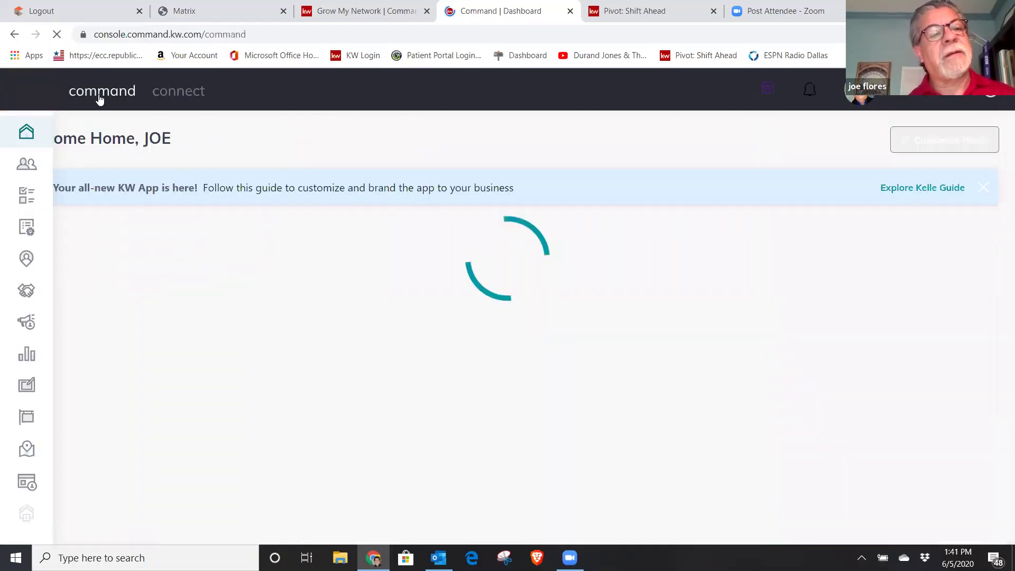
pyautogui.click(34, 260)
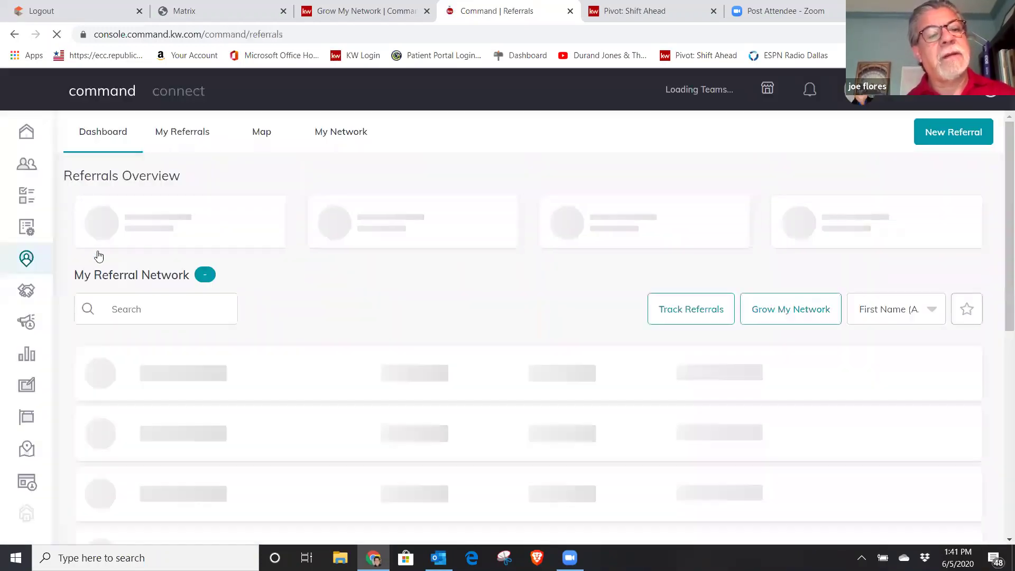
pyautogui.click(338, 136)
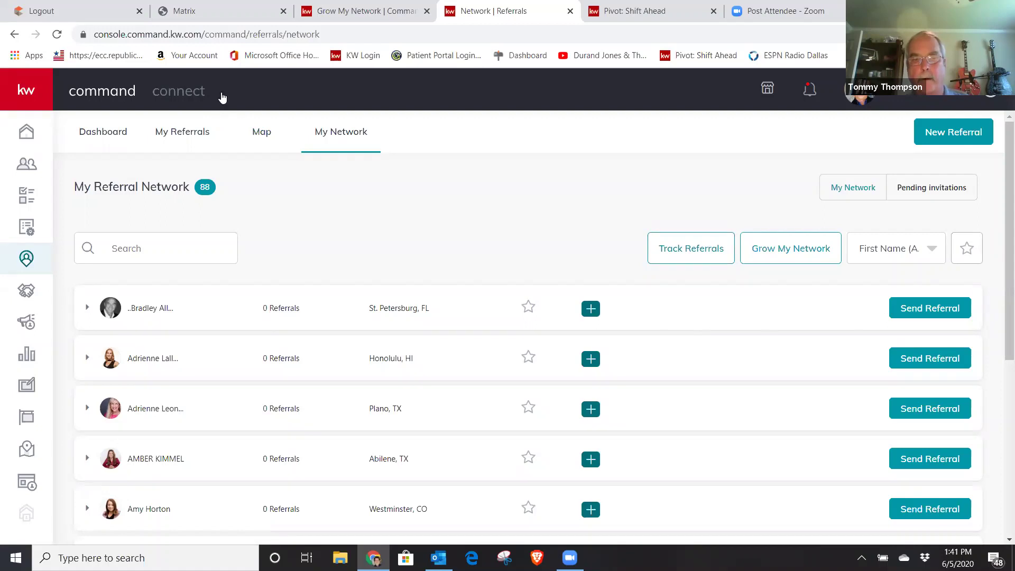
# Show the production map around northwest Arkansas, view the Filter Agents options and close them without applying any filter.
pyautogui.click(263, 133)
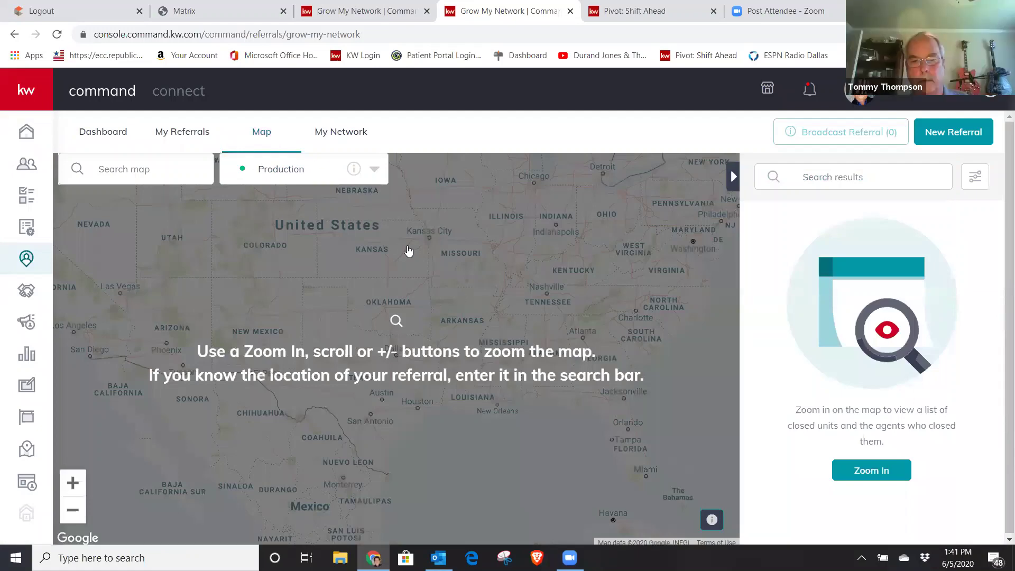
pyautogui.scroll(1, 468, 299)
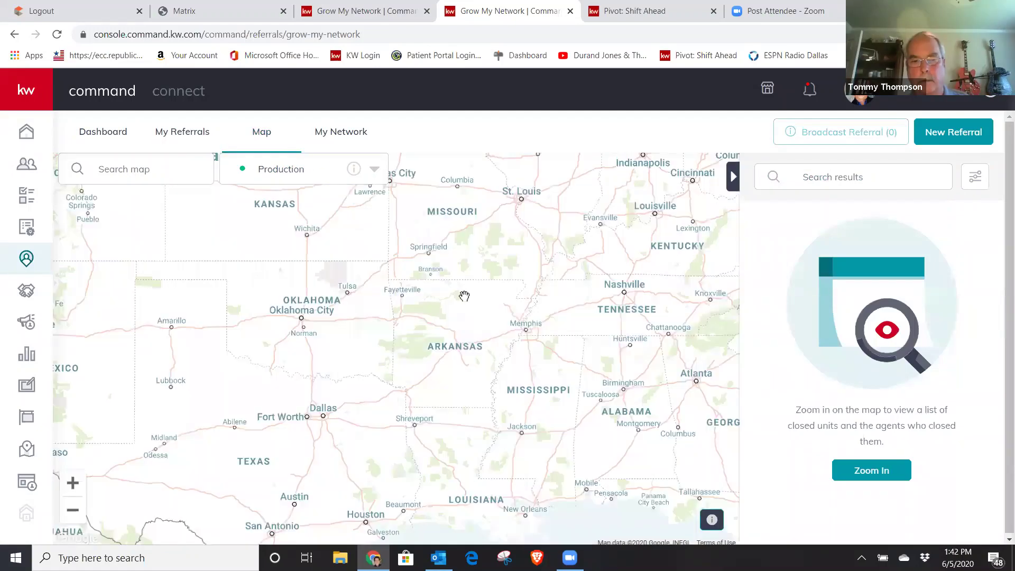
pyautogui.scroll(1, 465, 298)
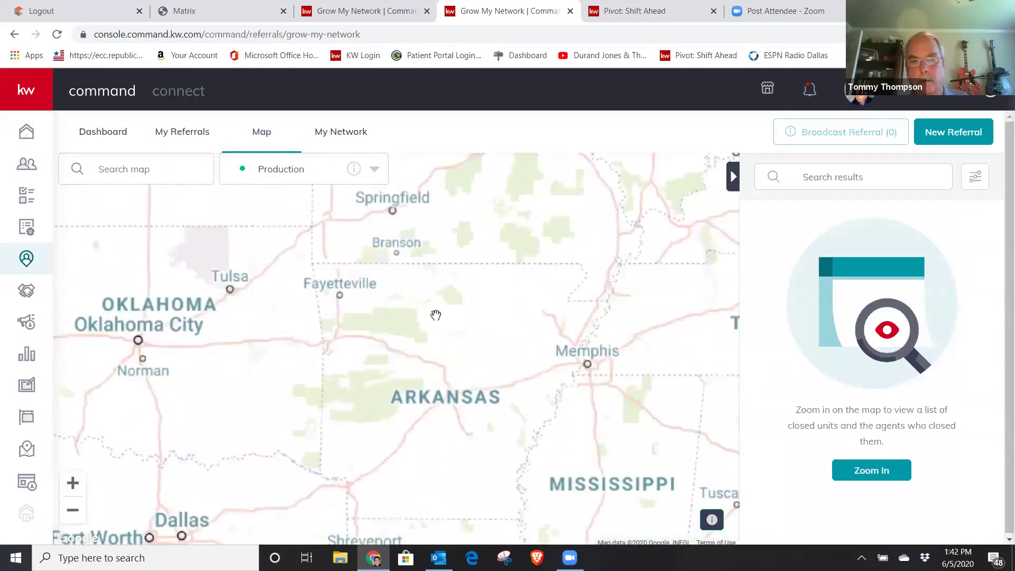
pyautogui.moveTo(480, 306); pyautogui.dragTo(580, 294)
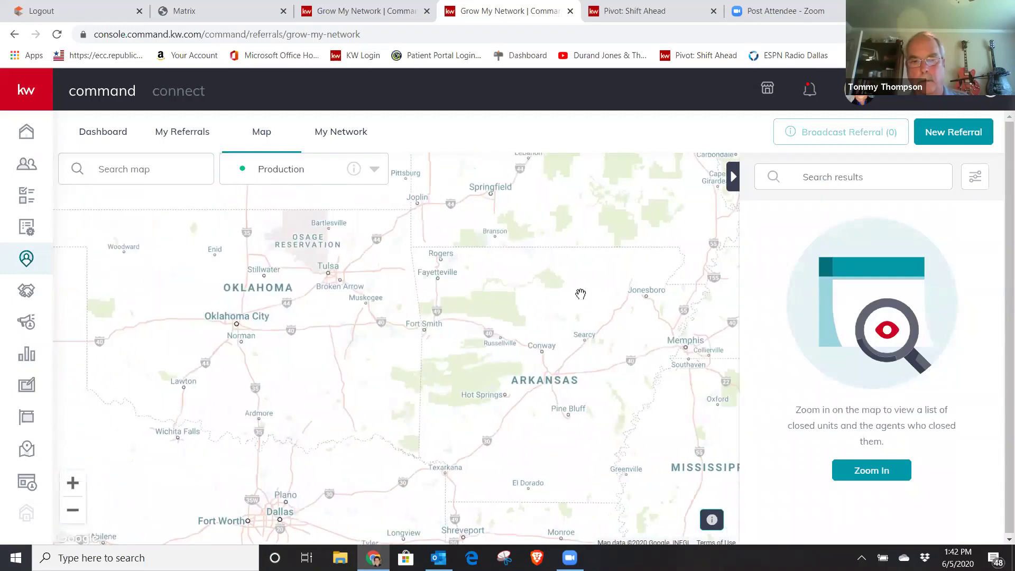
pyautogui.scroll(1, 458, 292)
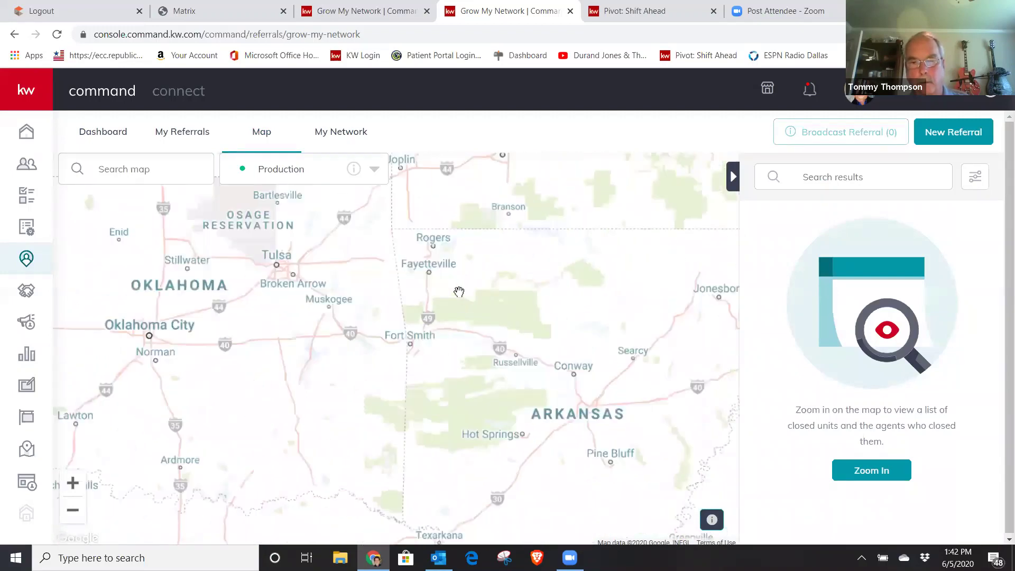
pyautogui.scroll(1, 458, 288)
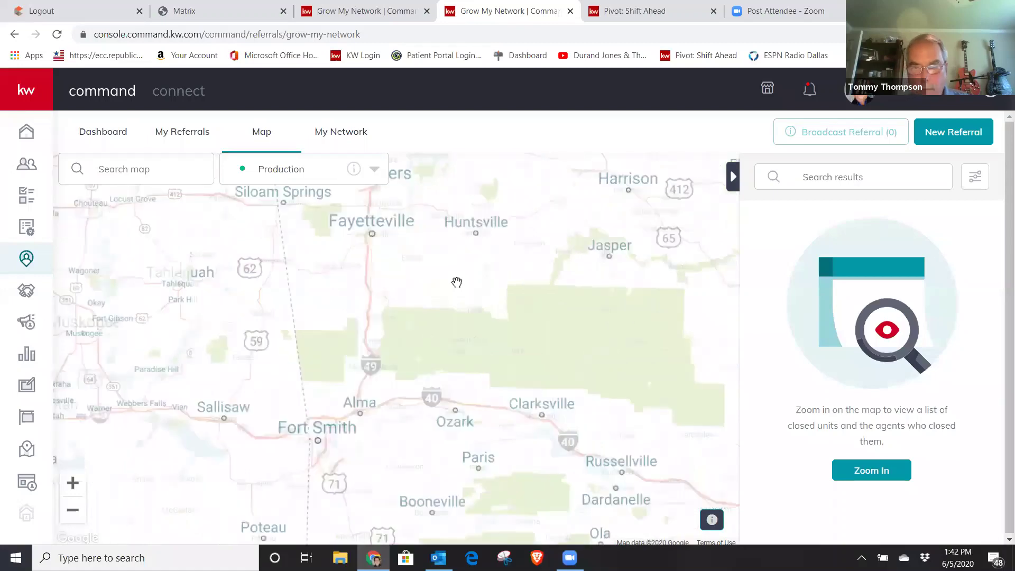
pyautogui.moveTo(457, 283); pyautogui.dragTo(548, 360)
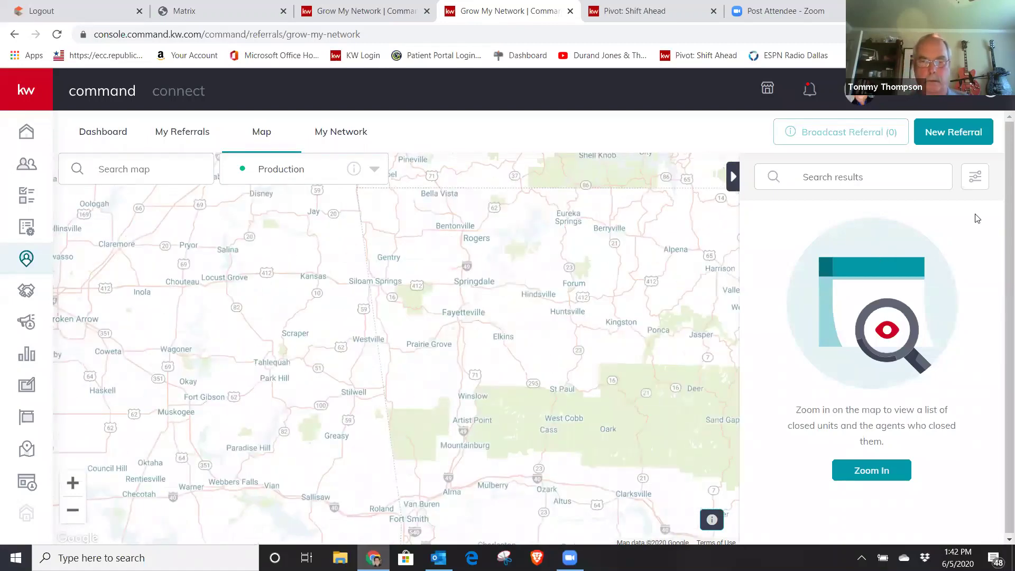
pyautogui.click(975, 178)
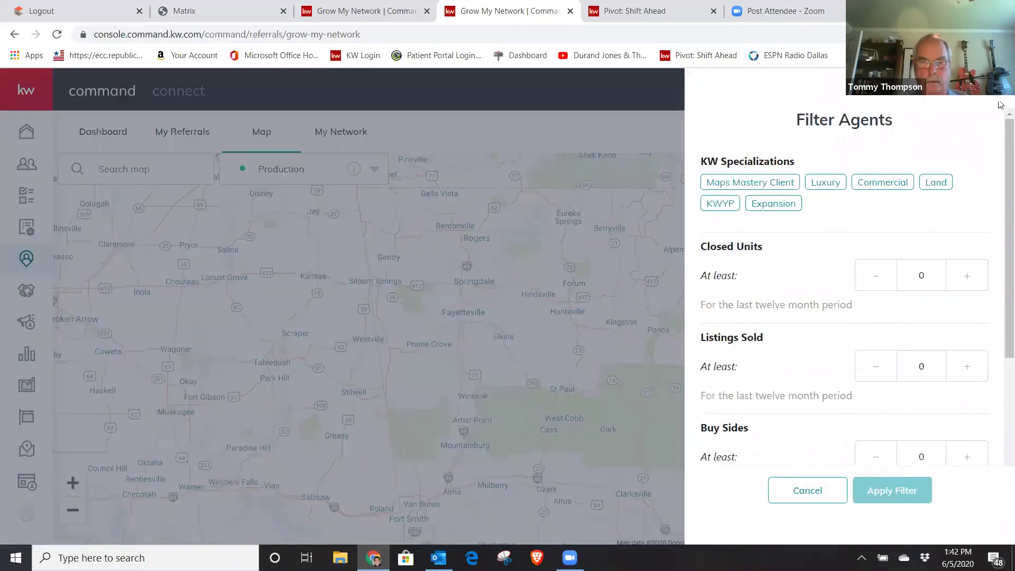
pyautogui.click(949, 136)
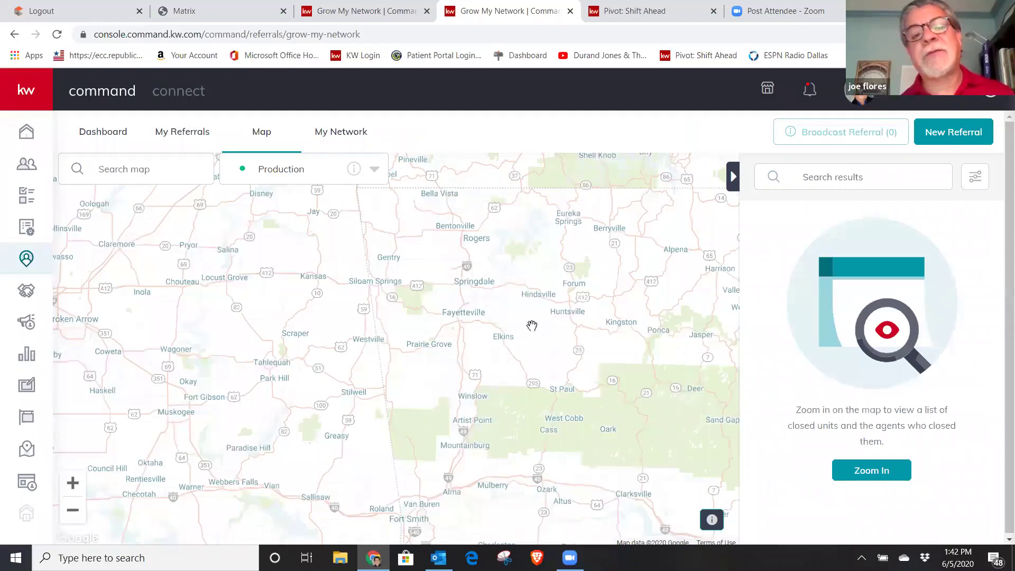
# Examine closed units and the agents who closed them on the production map around Wagoner, east of Tulsa, Oklahoma.
pyautogui.moveTo(353, 321); pyautogui.dragTo(600, 294)
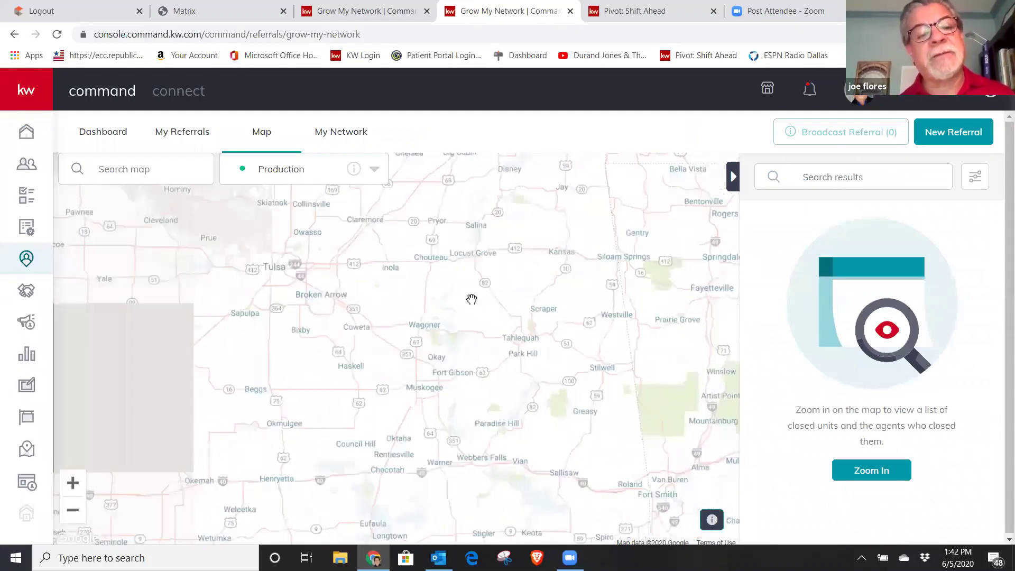
pyautogui.scroll(1, 469, 299)
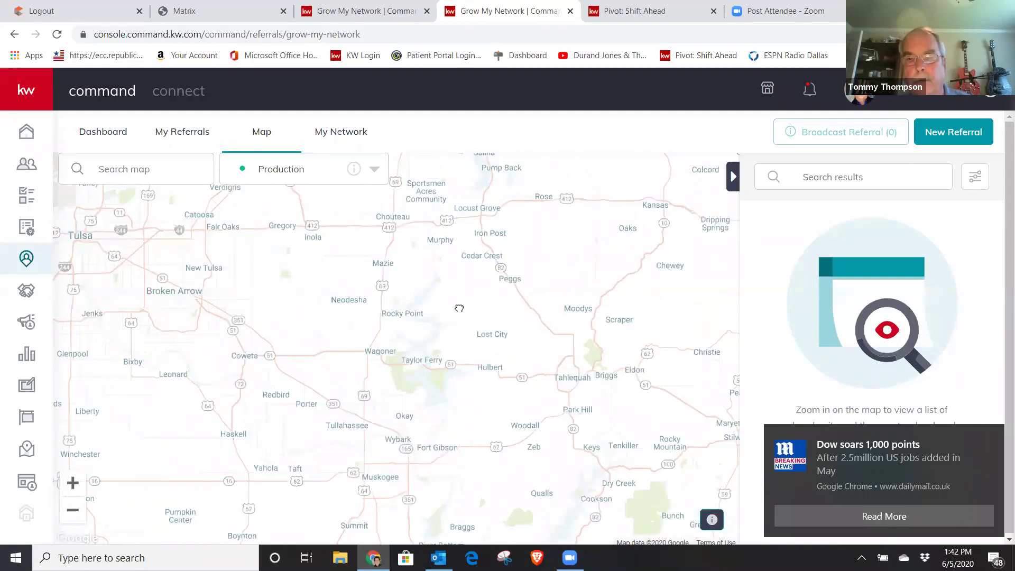
pyautogui.scroll(2, 454, 312)
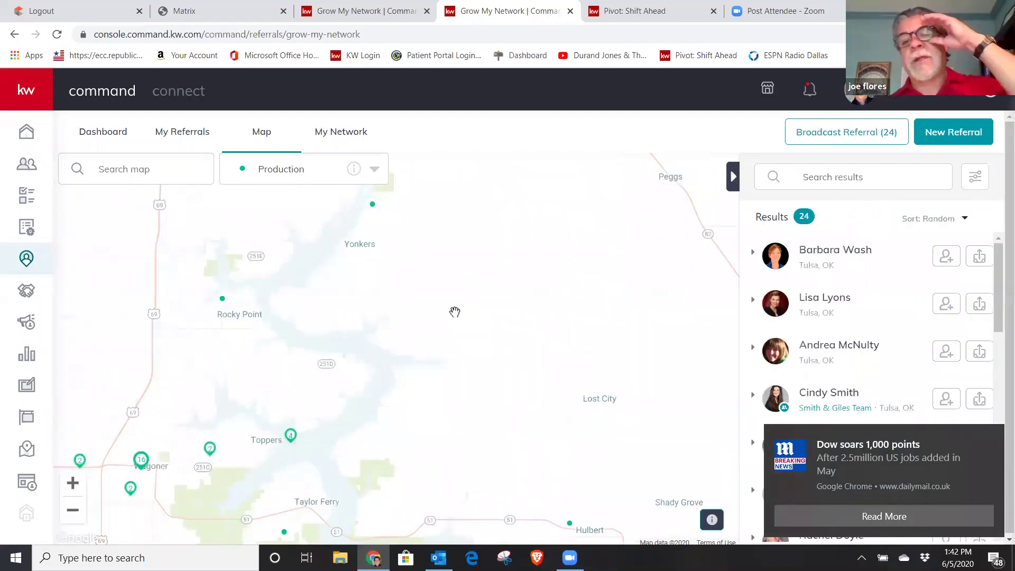
pyautogui.moveTo(455, 310); pyautogui.dragTo(567, 364)
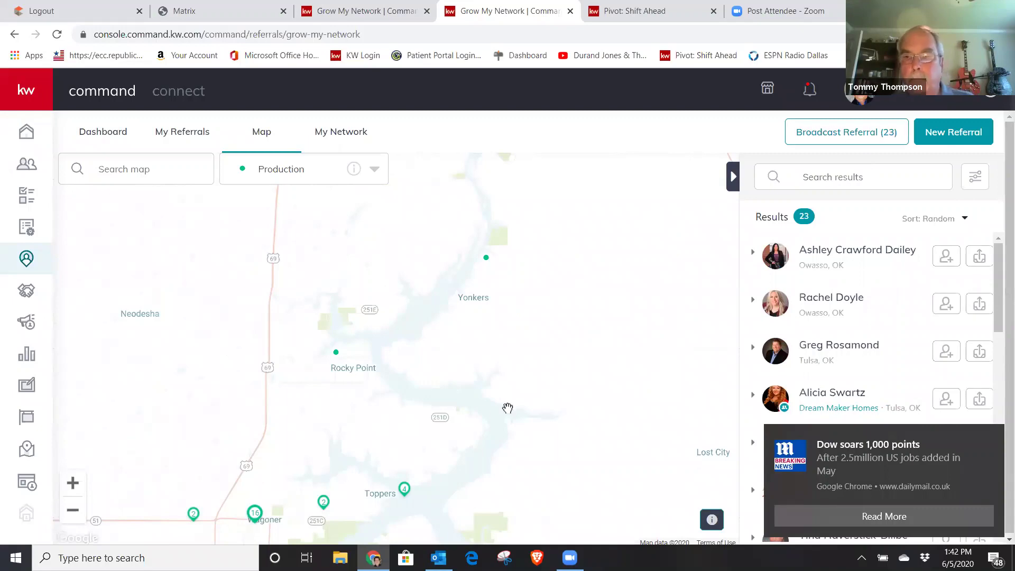
pyautogui.scroll(-1, 490, 338)
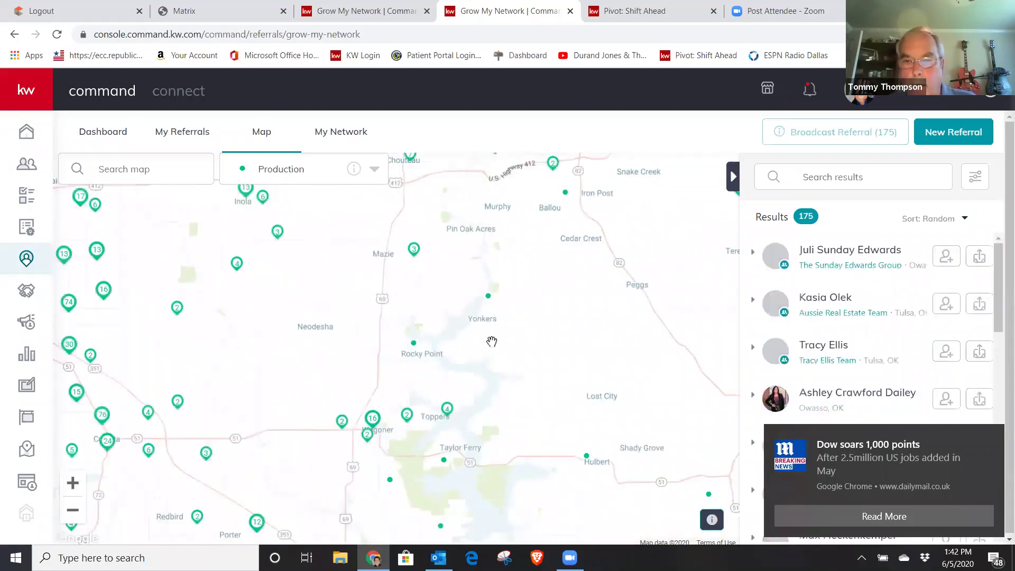
pyautogui.scroll(-1, 491, 339)
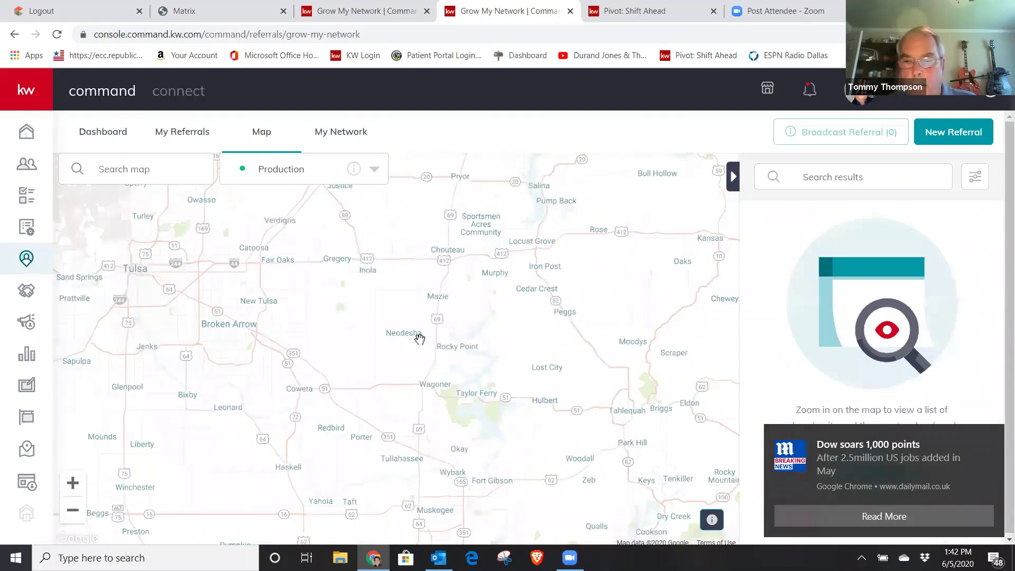
# Bring up the agents with closed units around El Dorado, Kansas, on the production map and dismiss the news notification.
pyautogui.moveTo(419, 312); pyautogui.dragTo(573, 385)
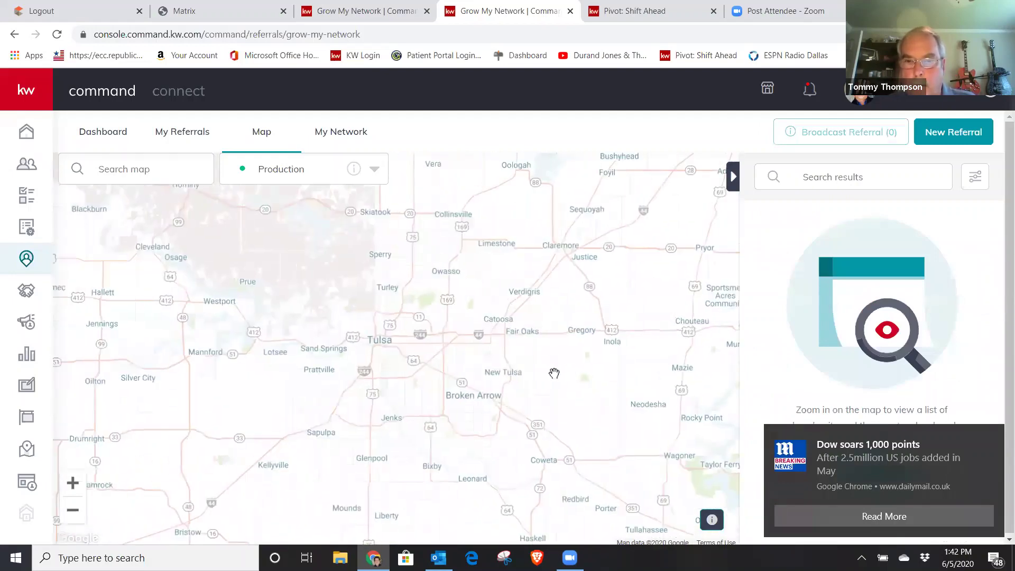
pyautogui.scroll(-1, 555, 372)
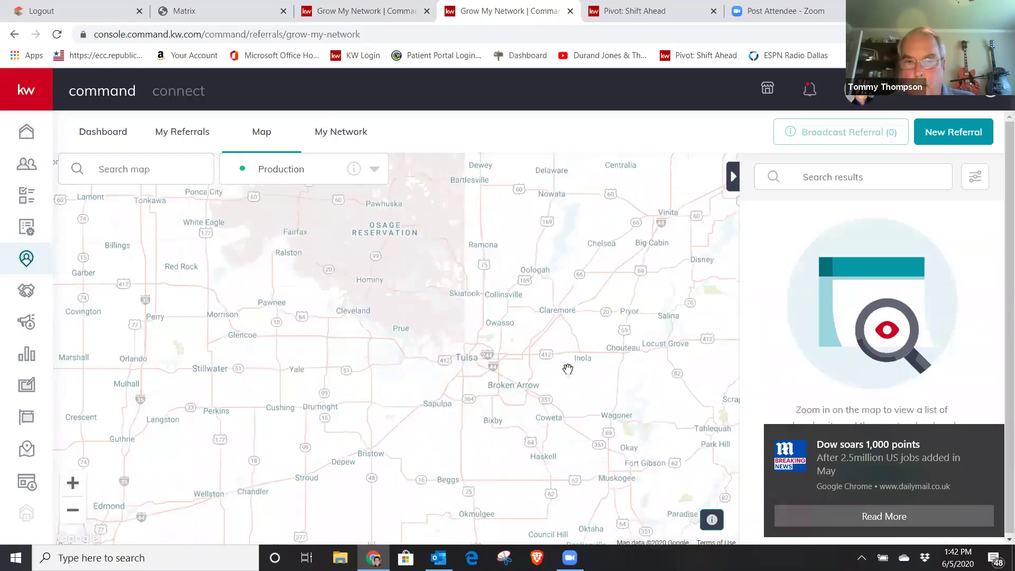
pyautogui.scroll(-1, 570, 365)
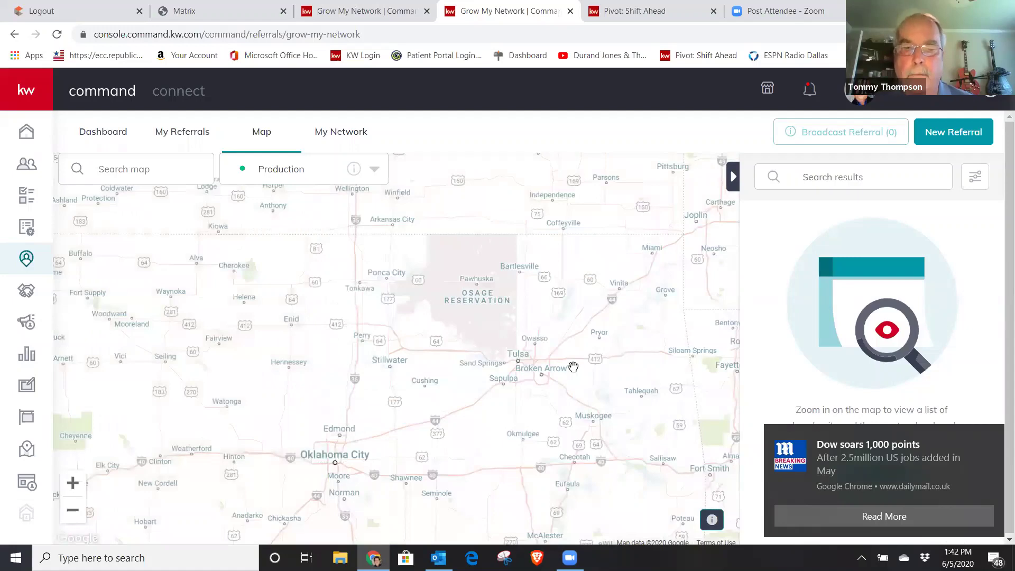
pyautogui.moveTo(576, 331); pyautogui.dragTo(585, 437)
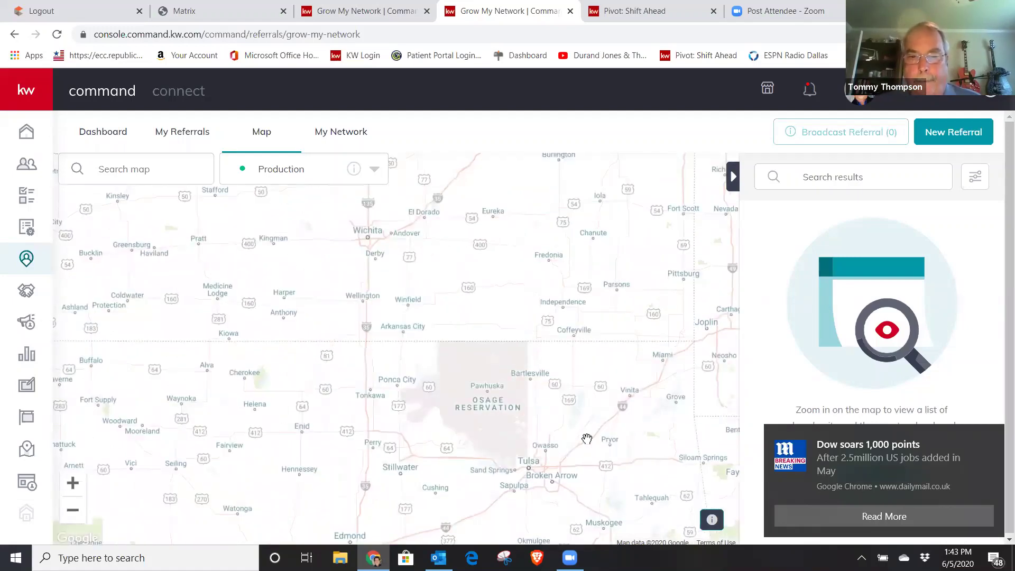
pyautogui.moveTo(554, 331); pyautogui.dragTo(607, 474)
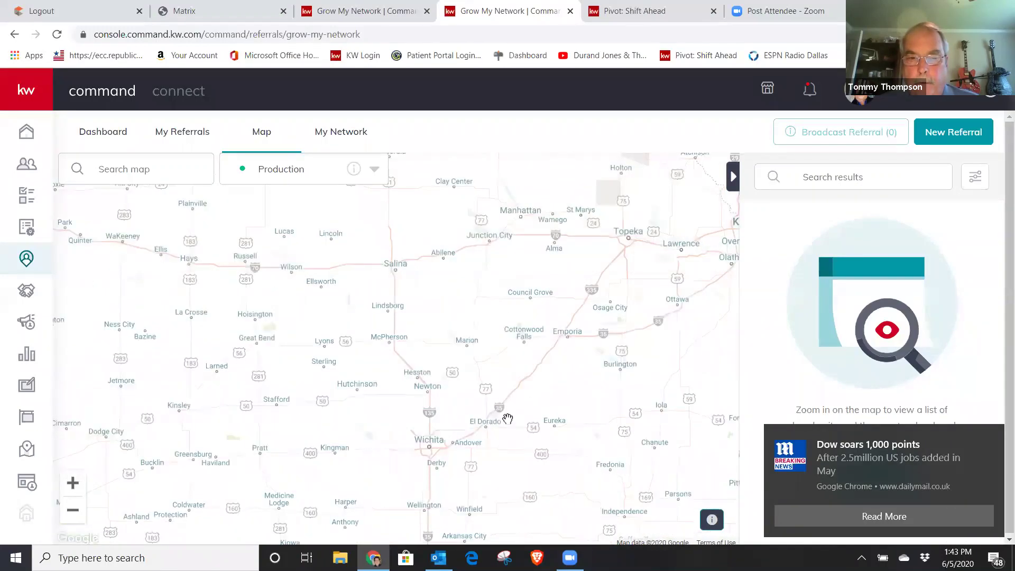
pyautogui.scroll(2, 501, 415)
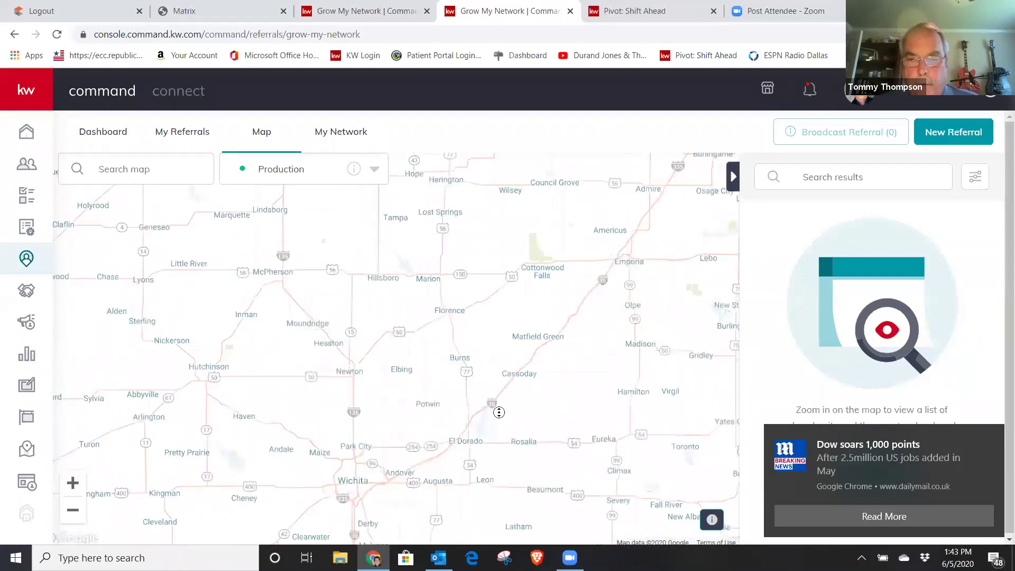
pyautogui.scroll(2, 500, 416)
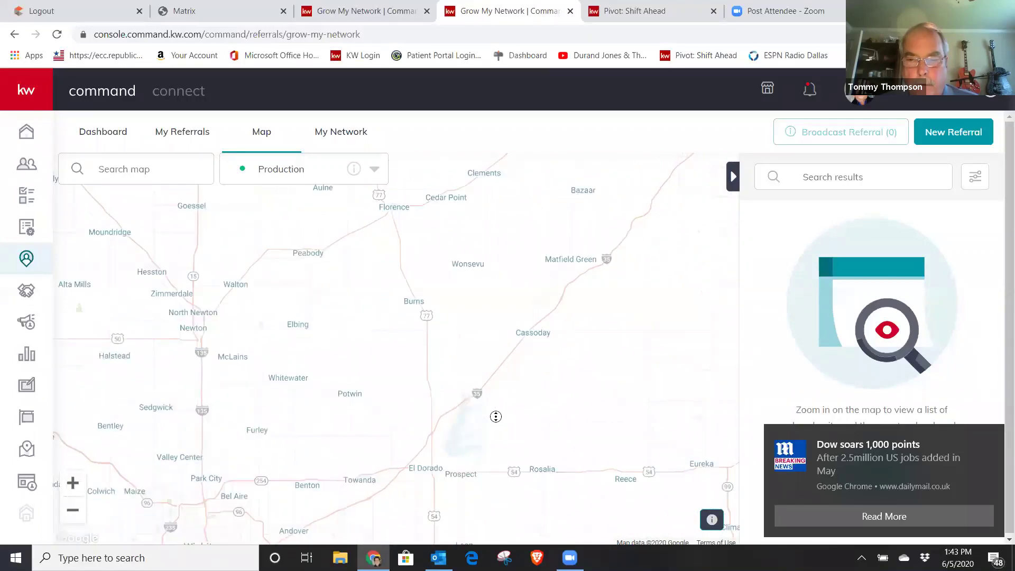
pyautogui.scroll(2, 494, 415)
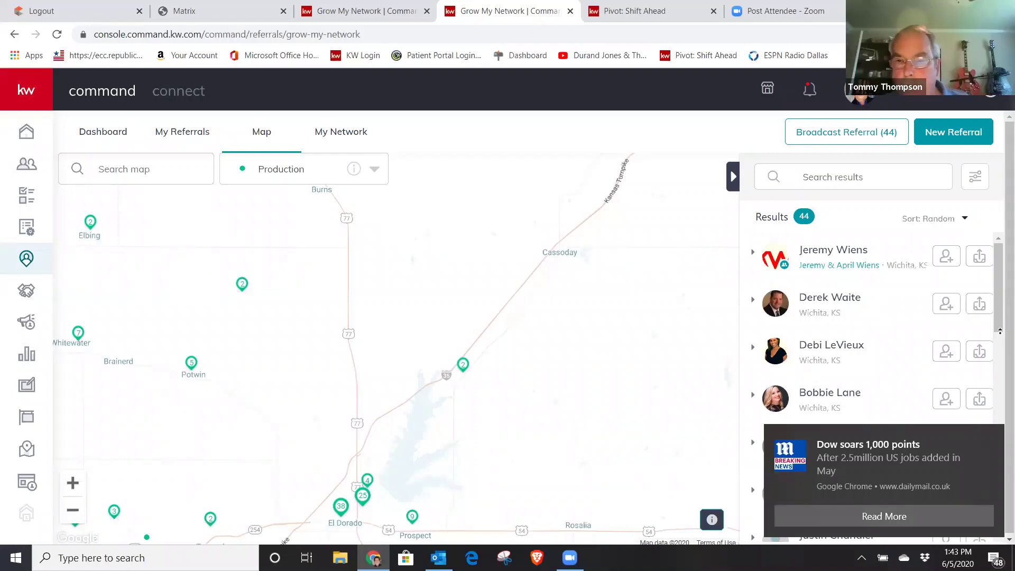
pyautogui.click(993, 438)
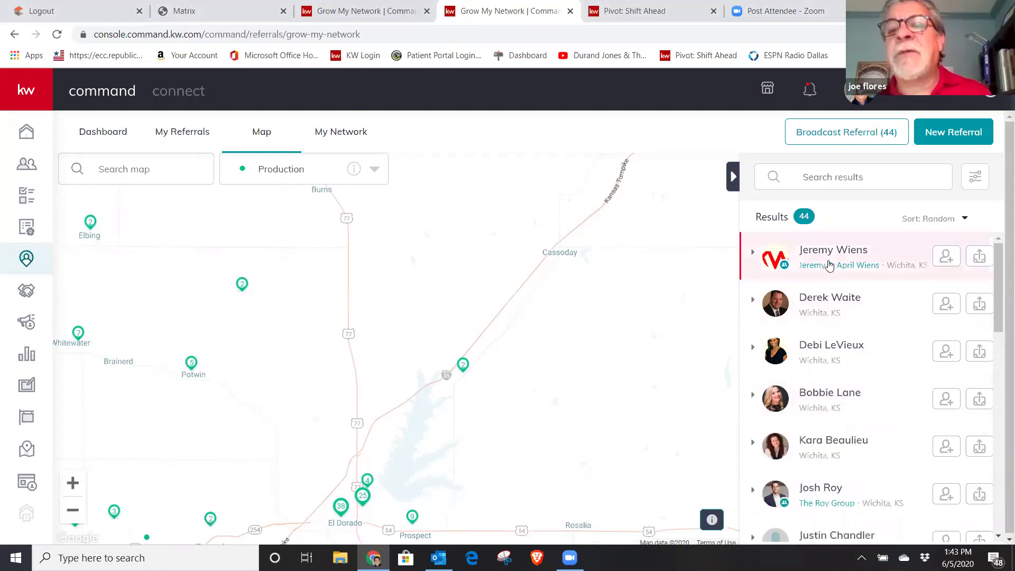
# Open the team of the first listed Wichita agent, view that agent's Connect profile and return to the referral map.
pyautogui.click(828, 265)
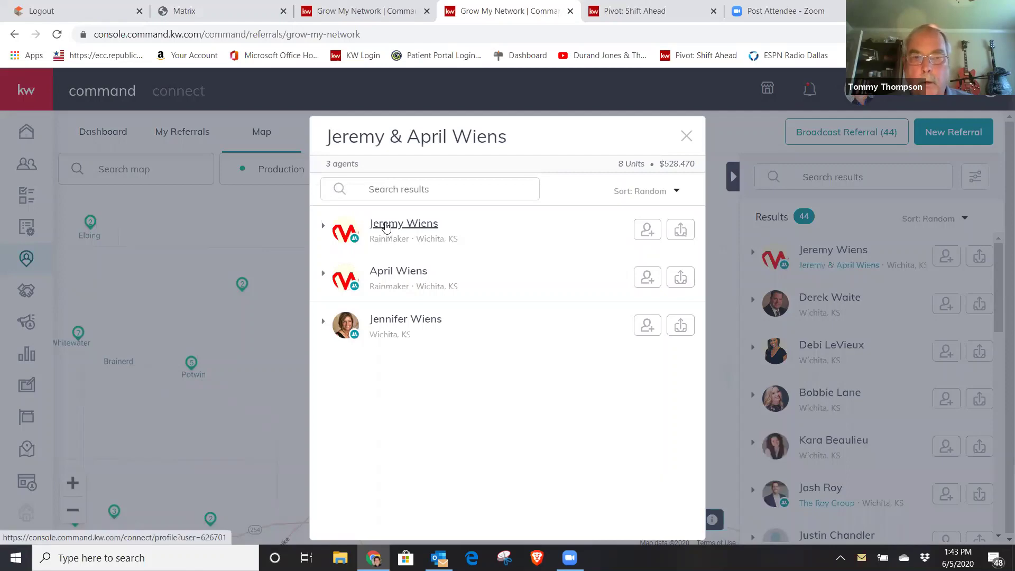
pyautogui.click(386, 226)
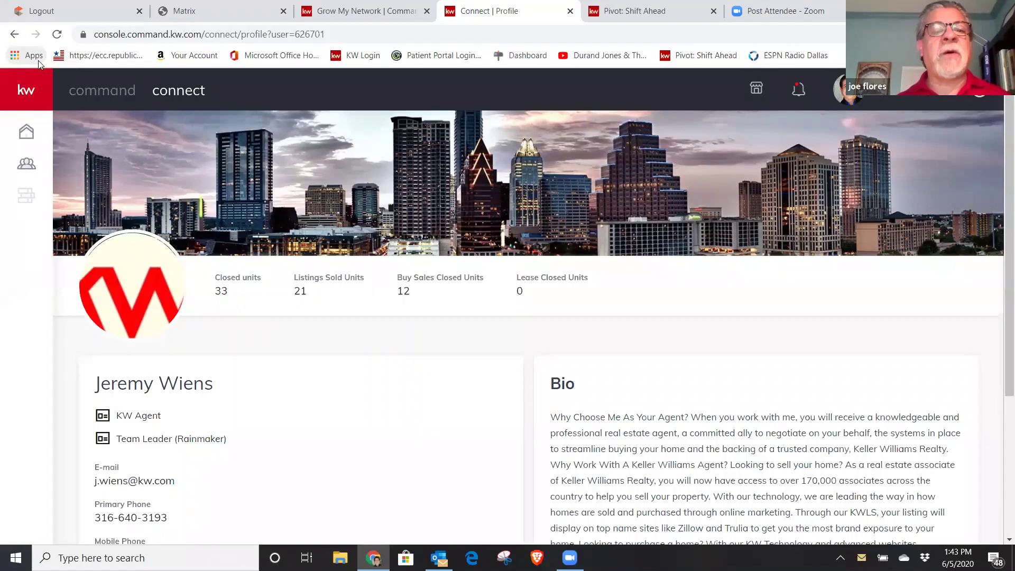
pyautogui.click(15, 34)
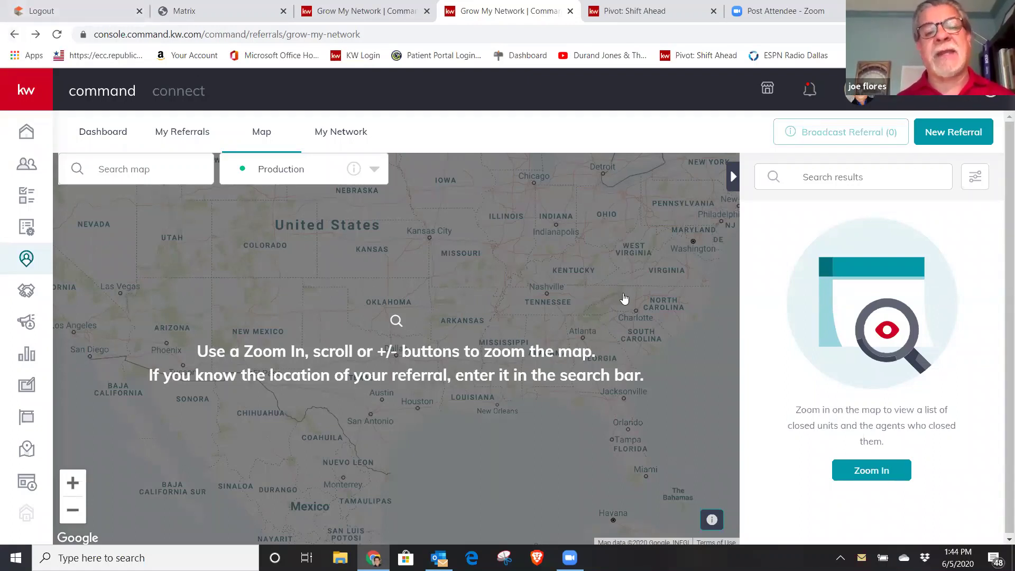
# Show the My Network list in Referrals and dismiss the email notifications covering it.
pyautogui.scroll(1, 625, 299)
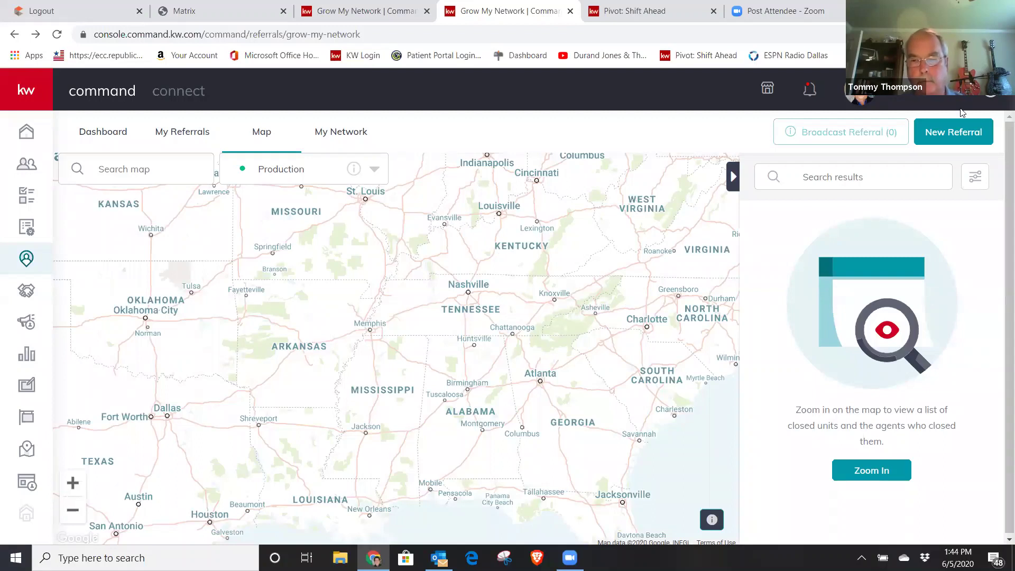
pyautogui.click(327, 138)
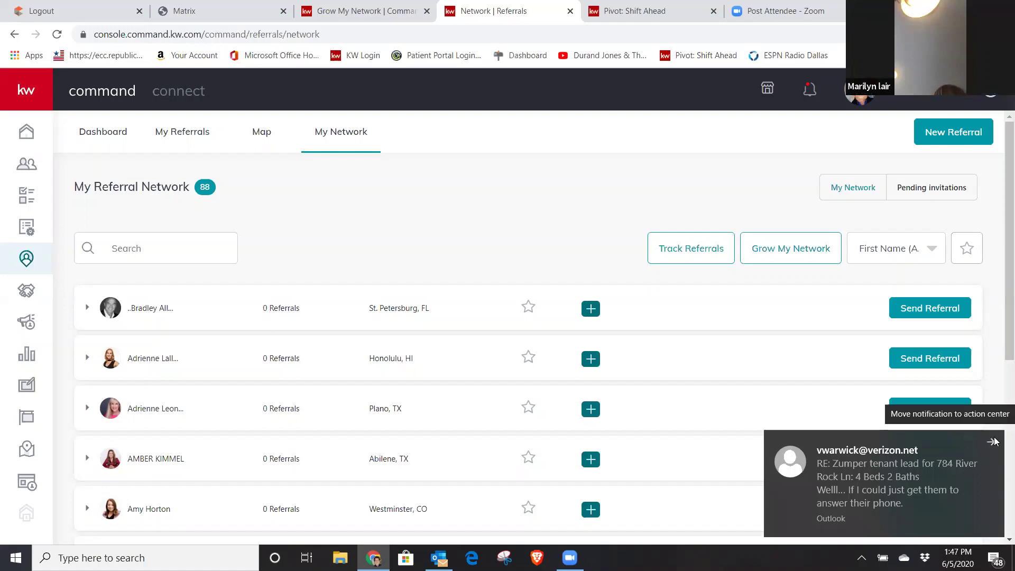
pyautogui.click(992, 441)
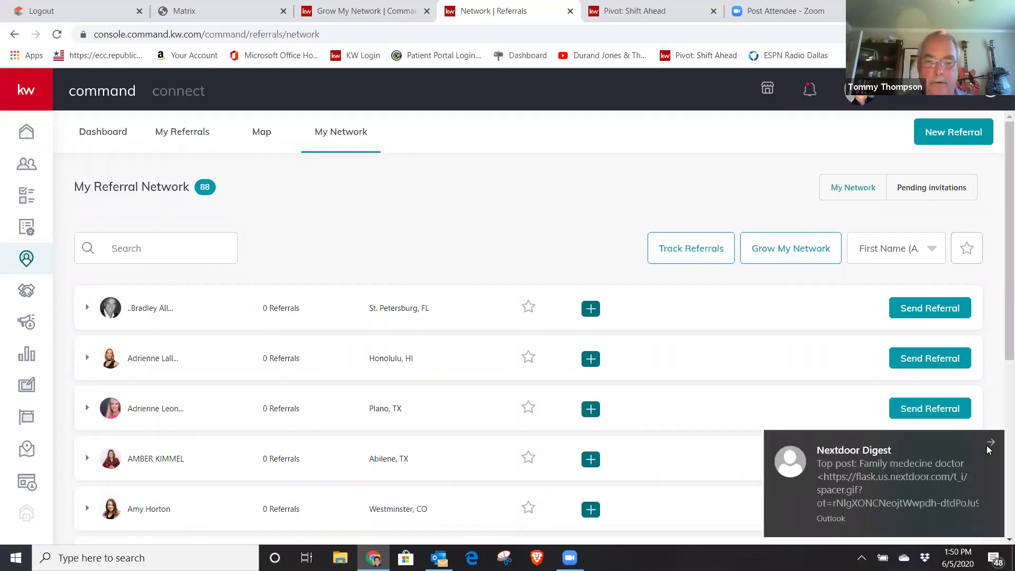
pyautogui.click(990, 443)
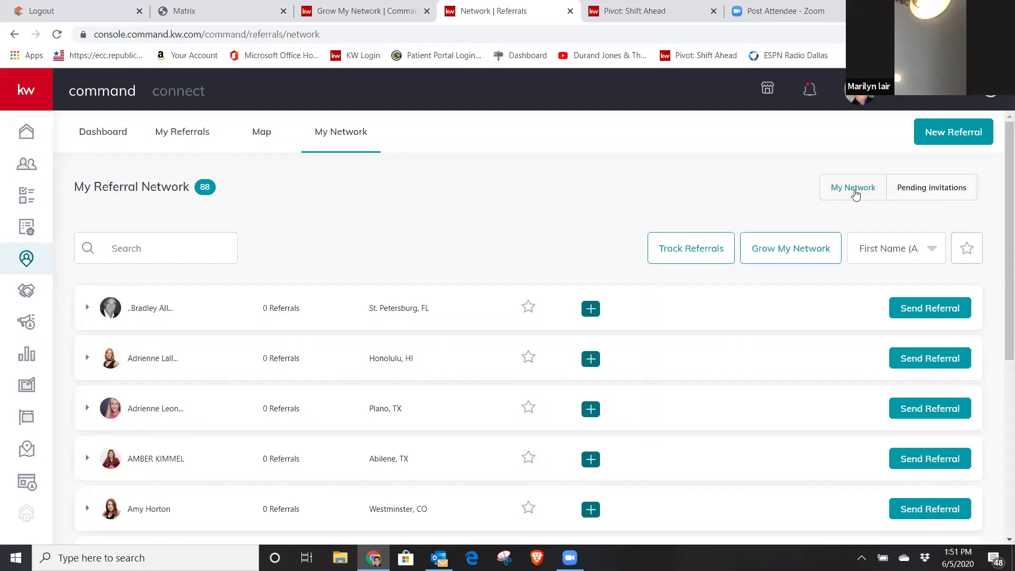
pyautogui.click(990, 448)
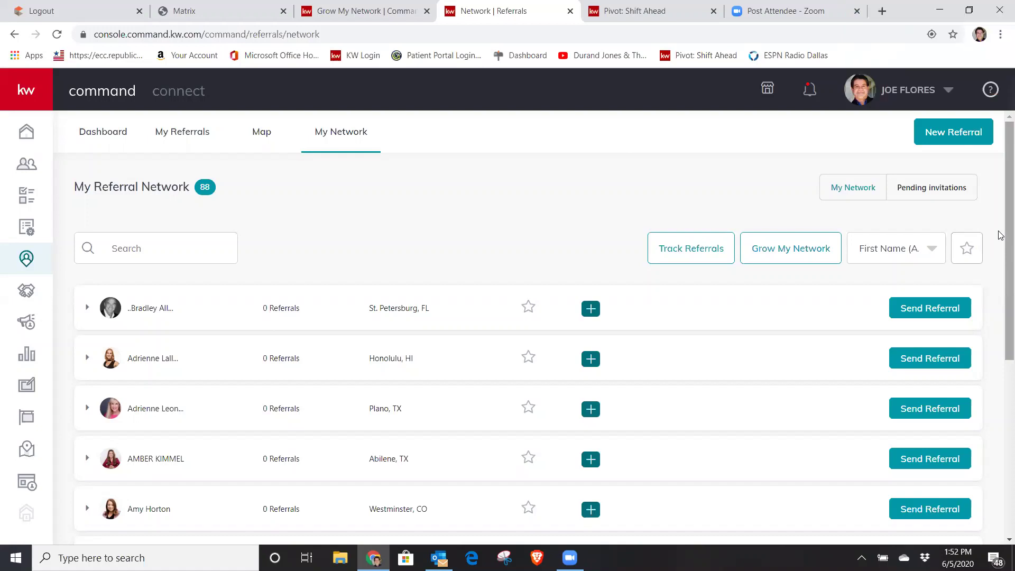
# Look through the first page of the referral network list, return to its beginning and dismiss the news notification.
pyautogui.scroll(-6, 1000, 293)
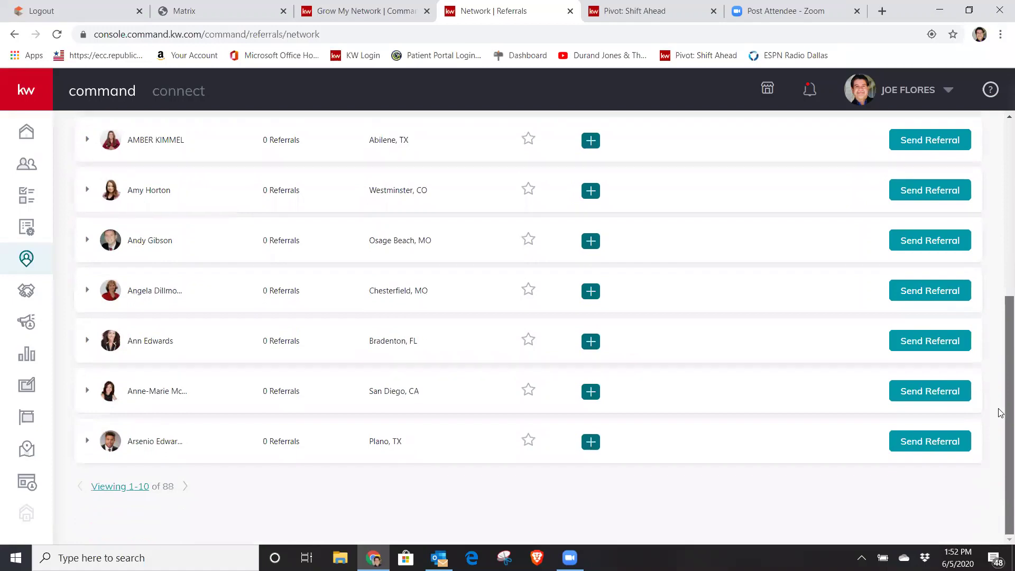
pyautogui.moveTo(1001, 334); pyautogui.dragTo(1000, 37)
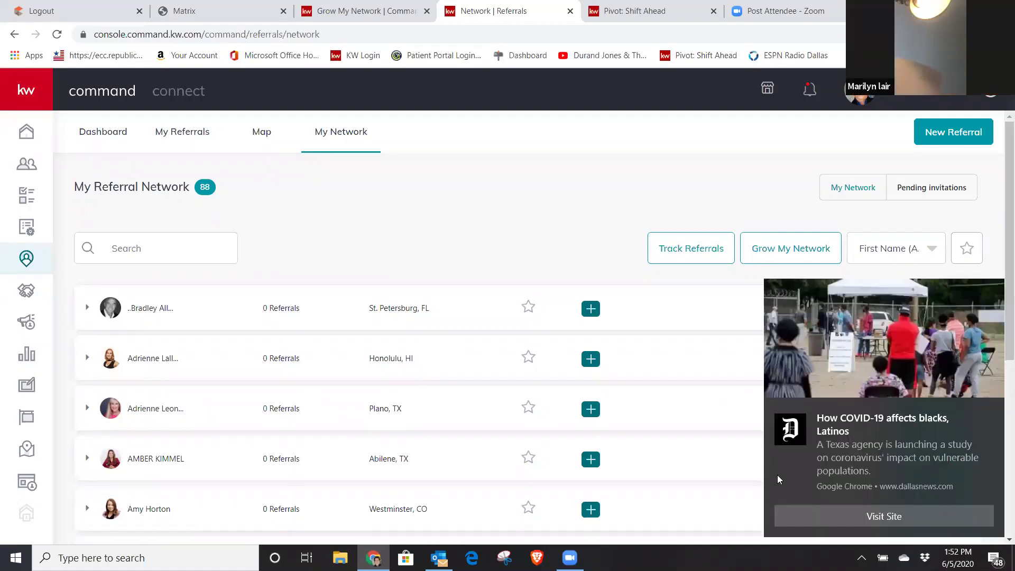
pyautogui.click(993, 413)
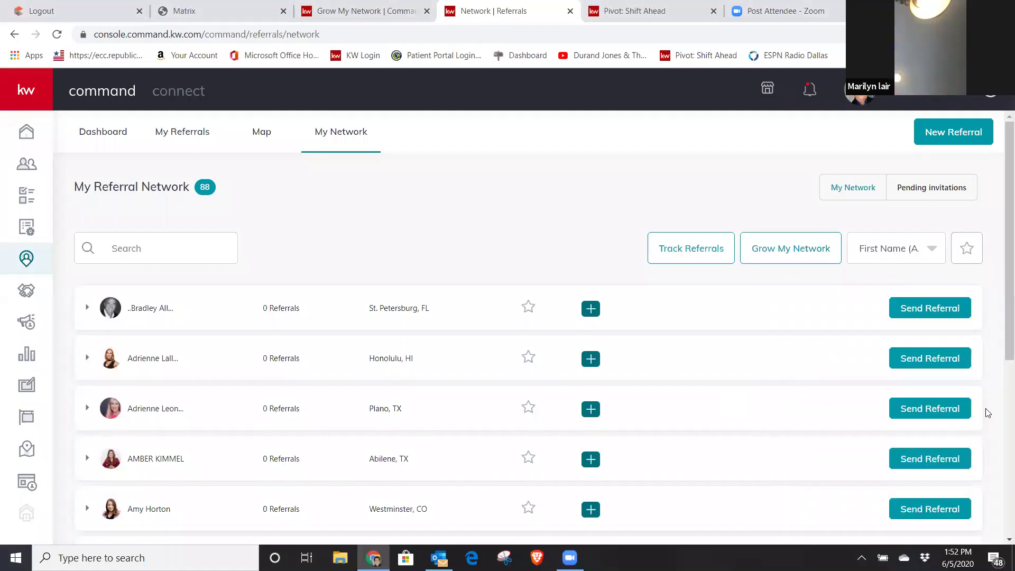